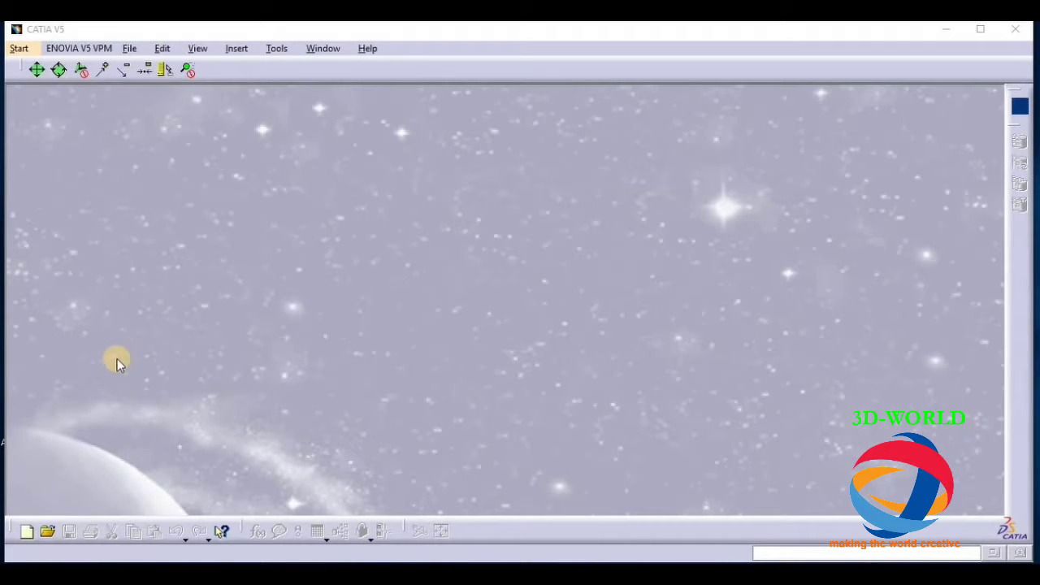
Step: Create a new part named Part1 in the Part Design workbench with hybrid design enabled
left_click(22, 49)
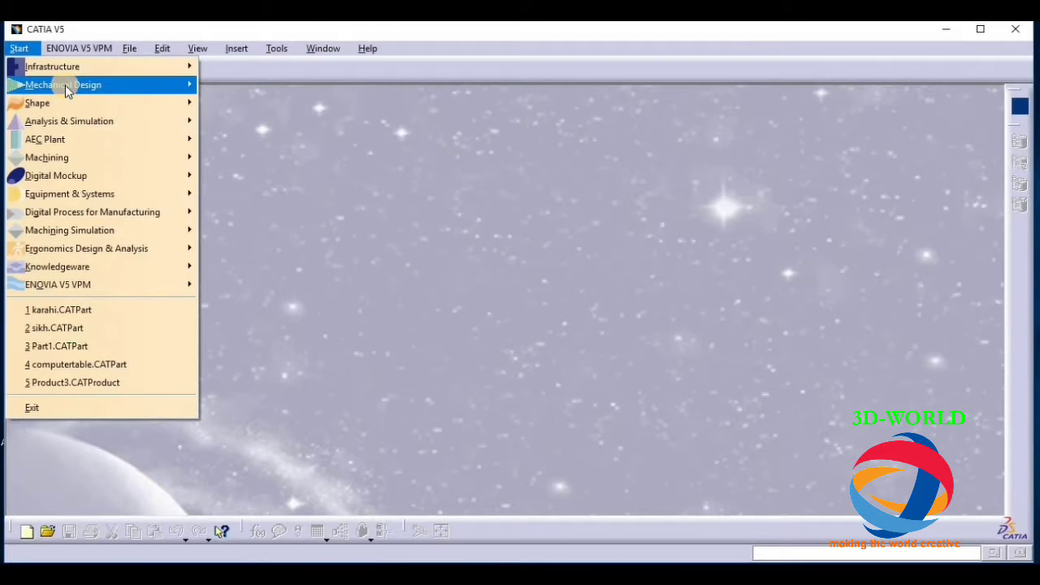
mouse_move(72, 89)
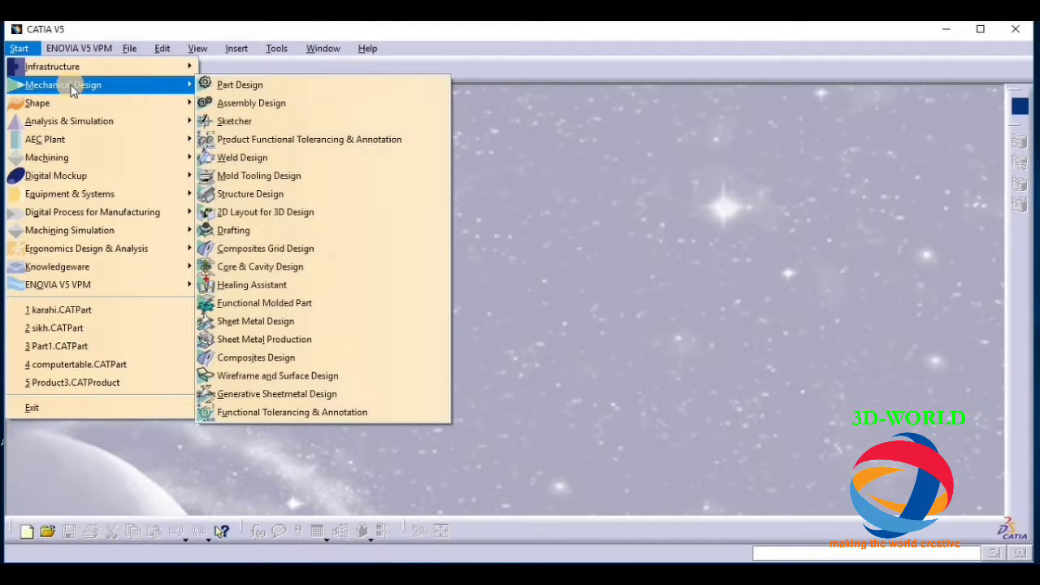
left_click(244, 84)
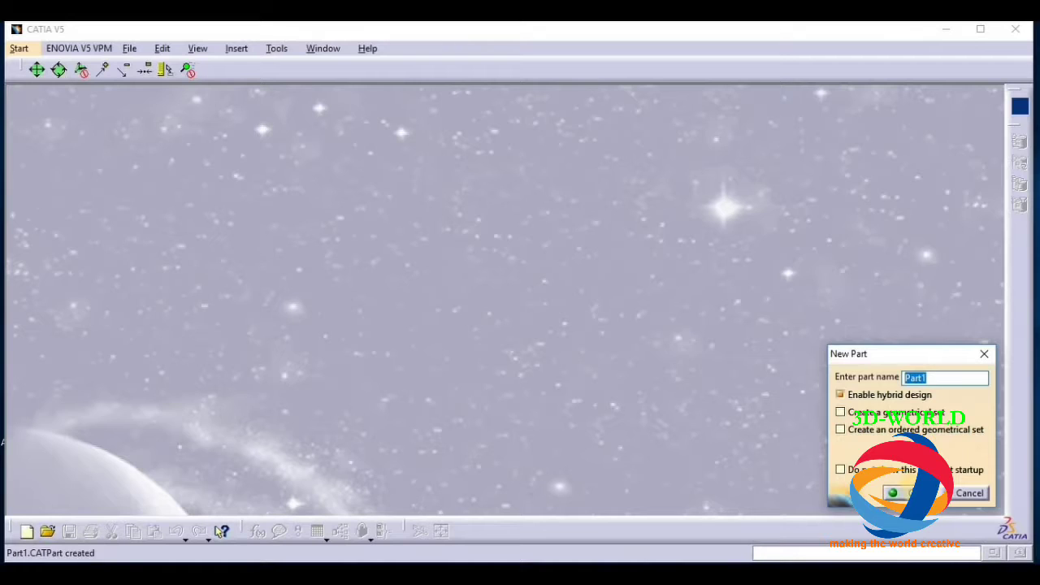
left_click(893, 493)
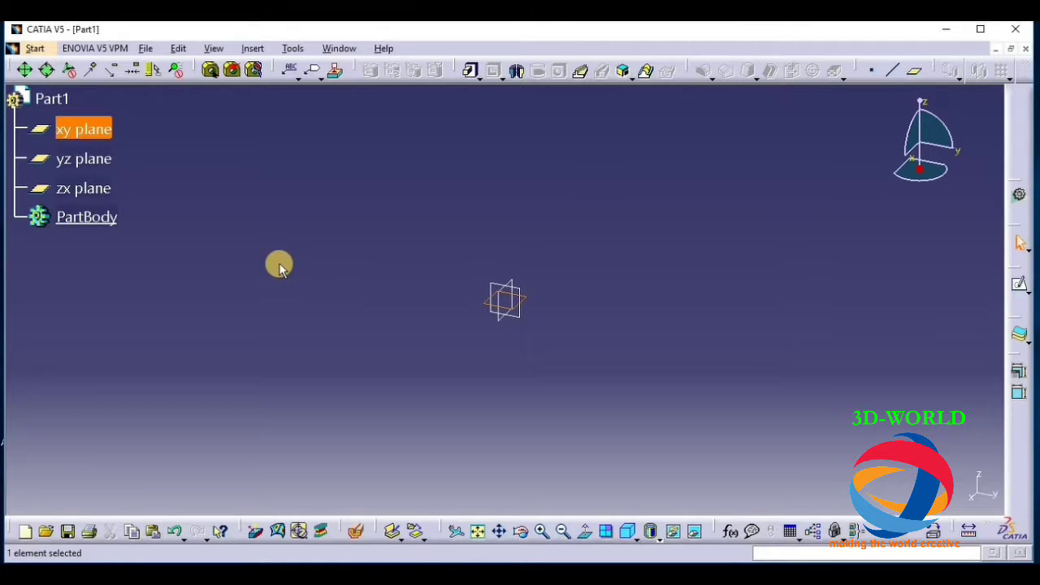
Step: Sketch an open L-shaped profile on the xy plane from a horizontal line and a longer vertical line running down, and exit the sketch
left_click(1021, 291)
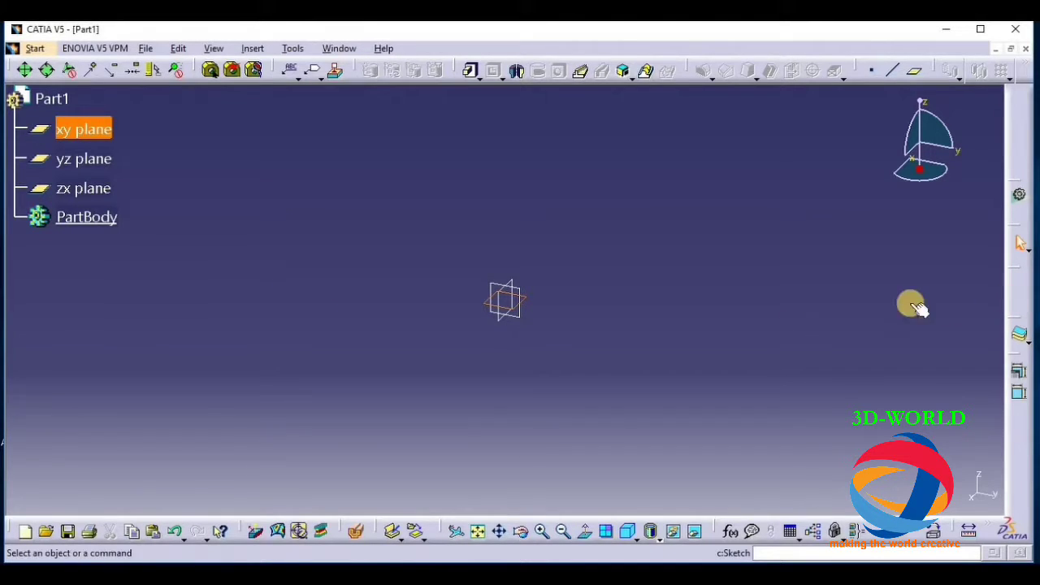
left_click(727, 72)
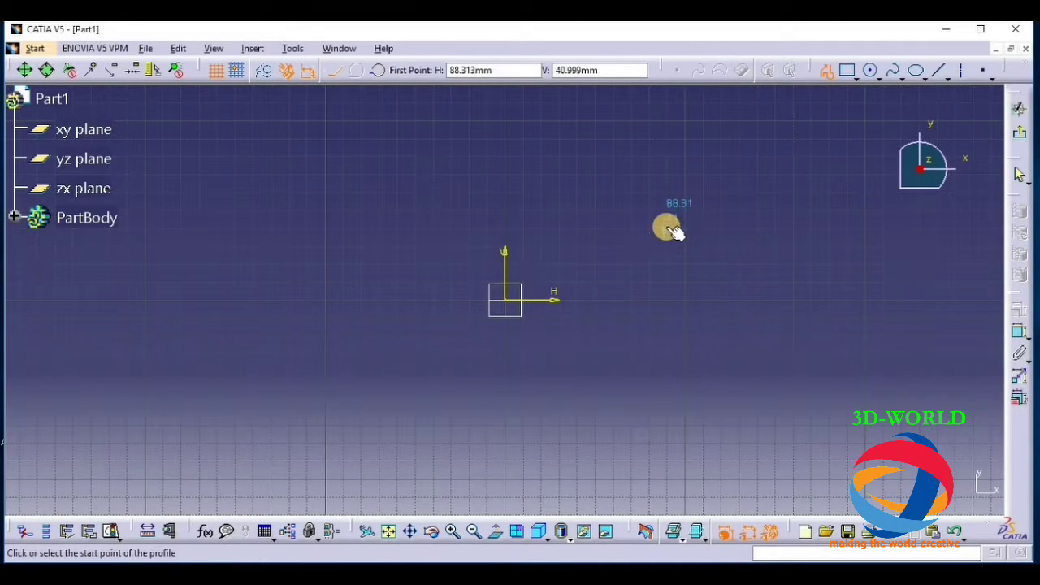
left_click(668, 228)
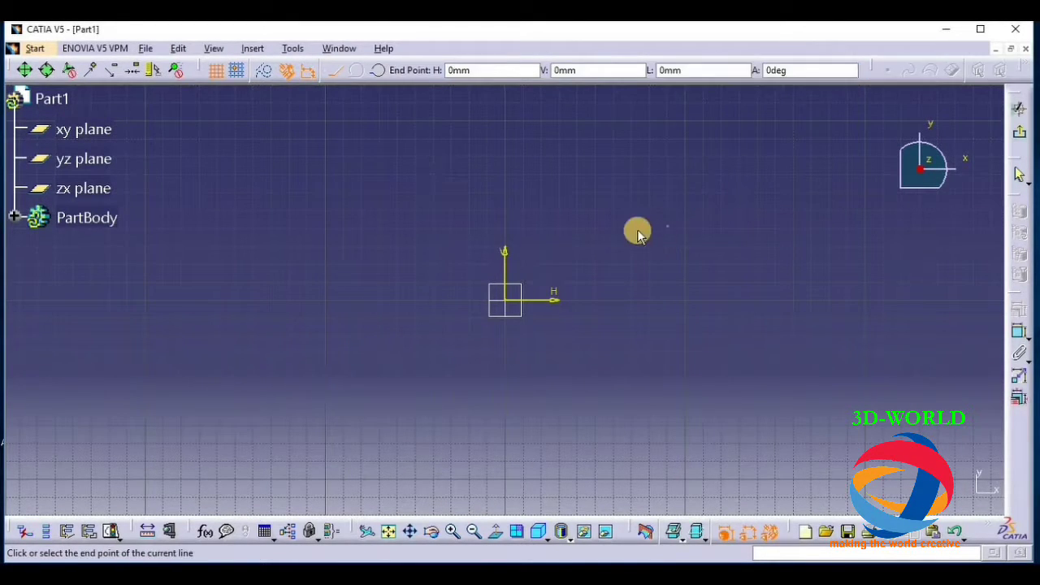
left_click(534, 229)
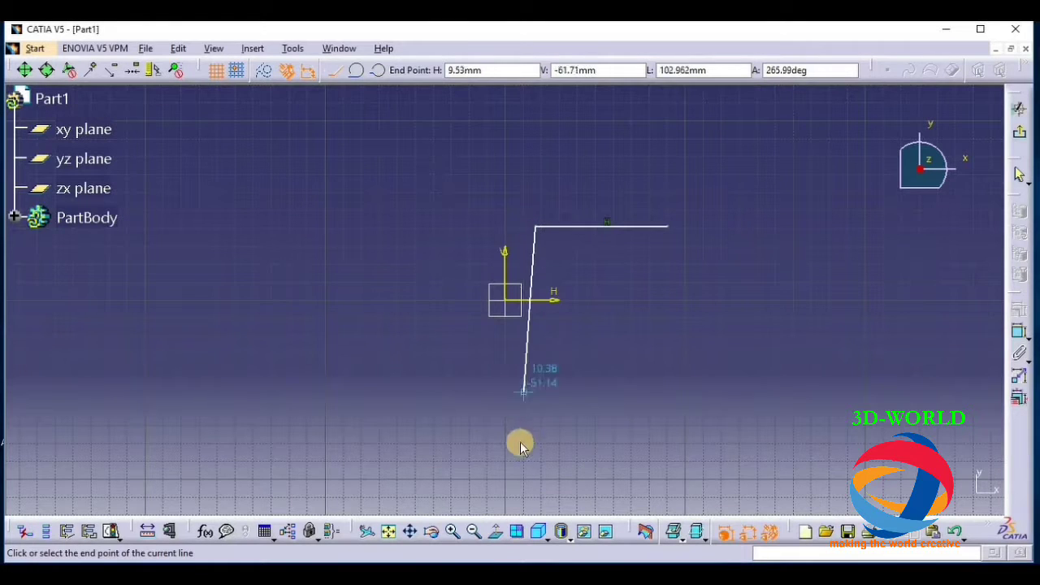
left_click(536, 435)
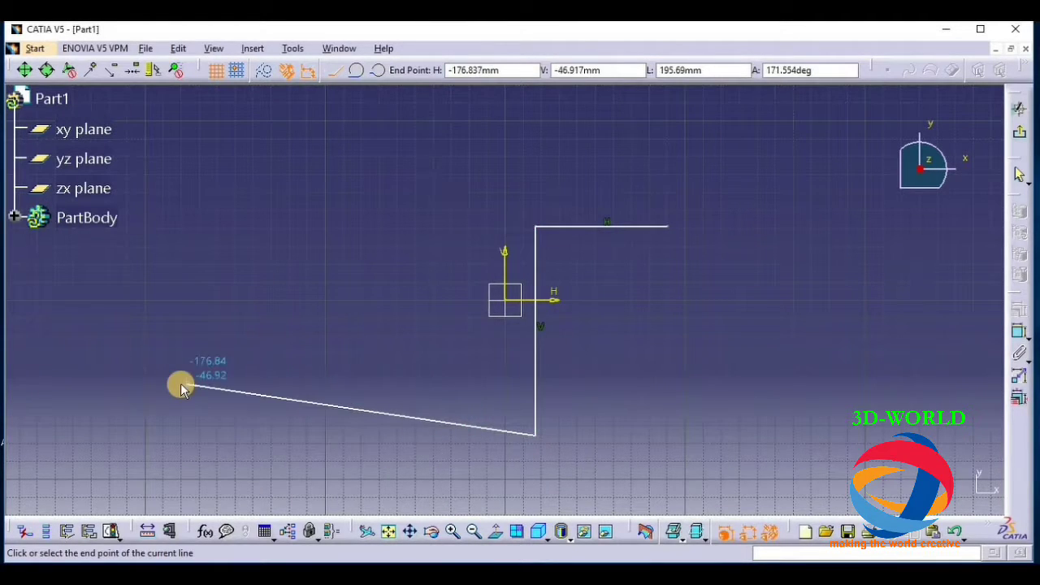
key("Escape")
key("Escape")
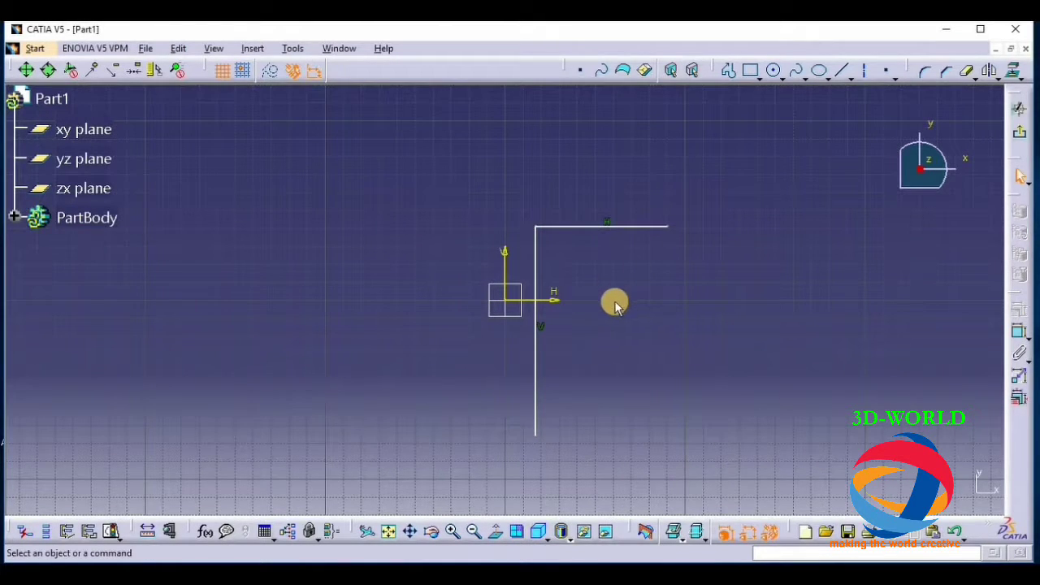
left_click(1021, 133)
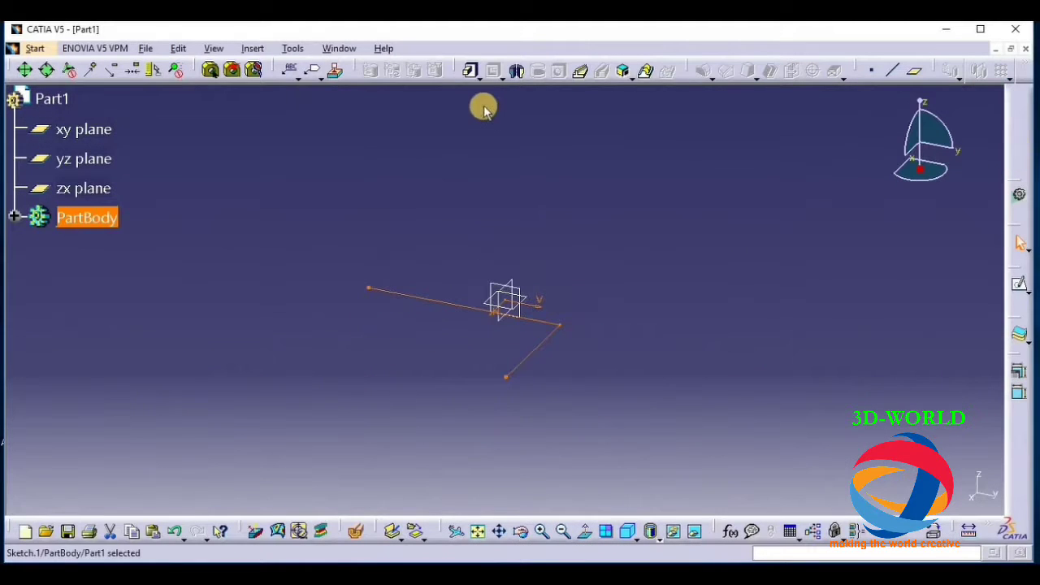
Step: Pad the open L-shaped sketch to a length of 20 mm with the Thick option enabled
left_click(470, 70)
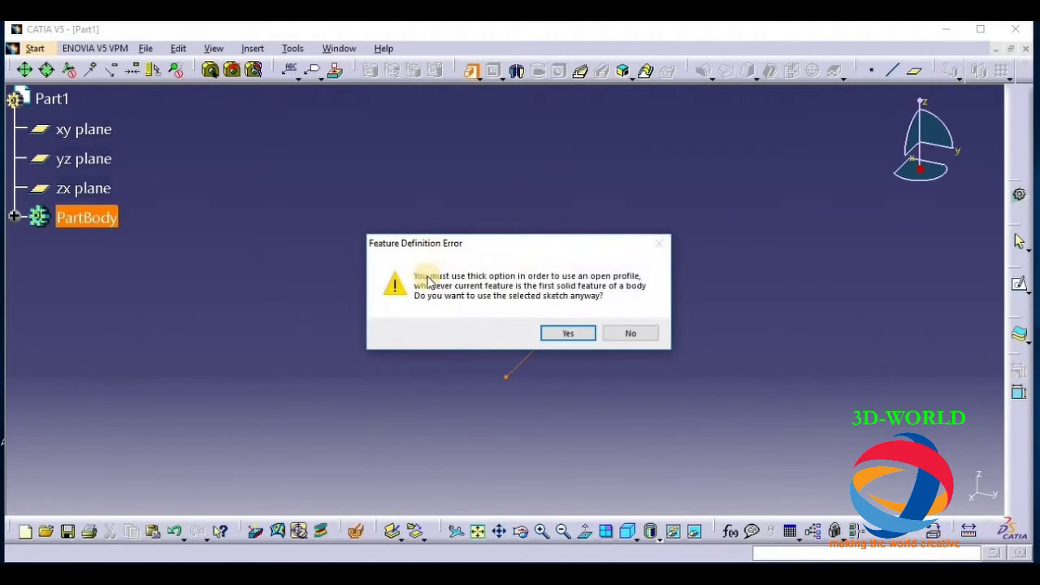
left_click(628, 335)
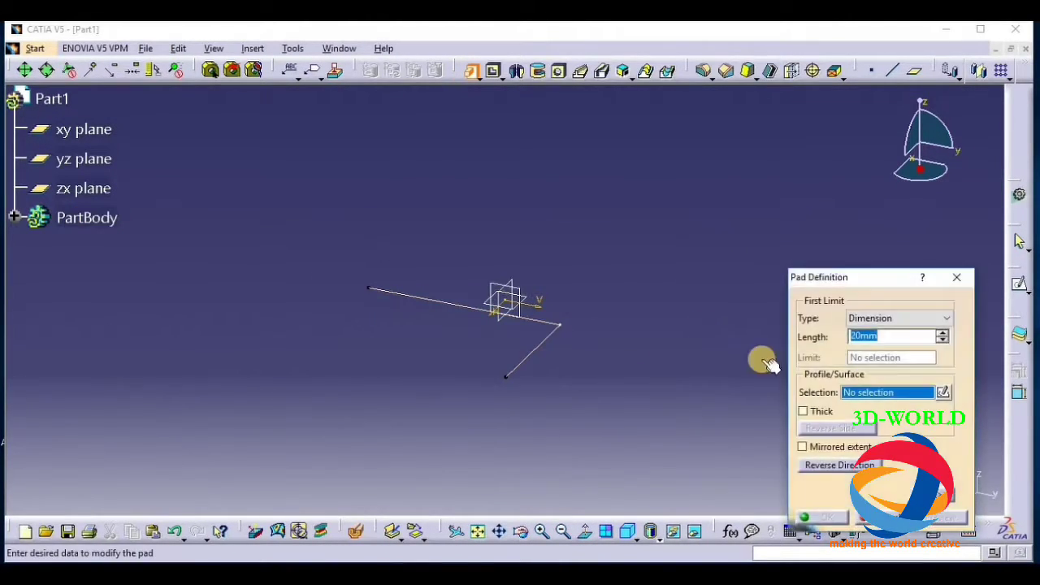
left_click(825, 413)
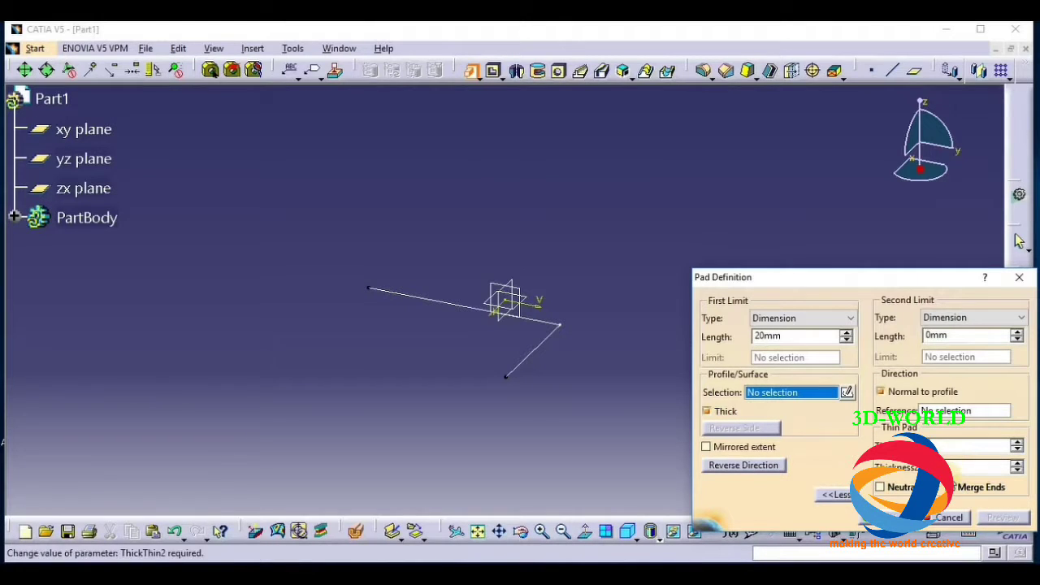
left_click(521, 531)
mouse_move(507, 476)
left_mouse_down()
mouse_move(488, 304)
mouse_move(626, 314)
mouse_move(599, 392)
mouse_move(596, 302)
mouse_move(673, 311)
mouse_move(662, 311)
left_mouse_up()
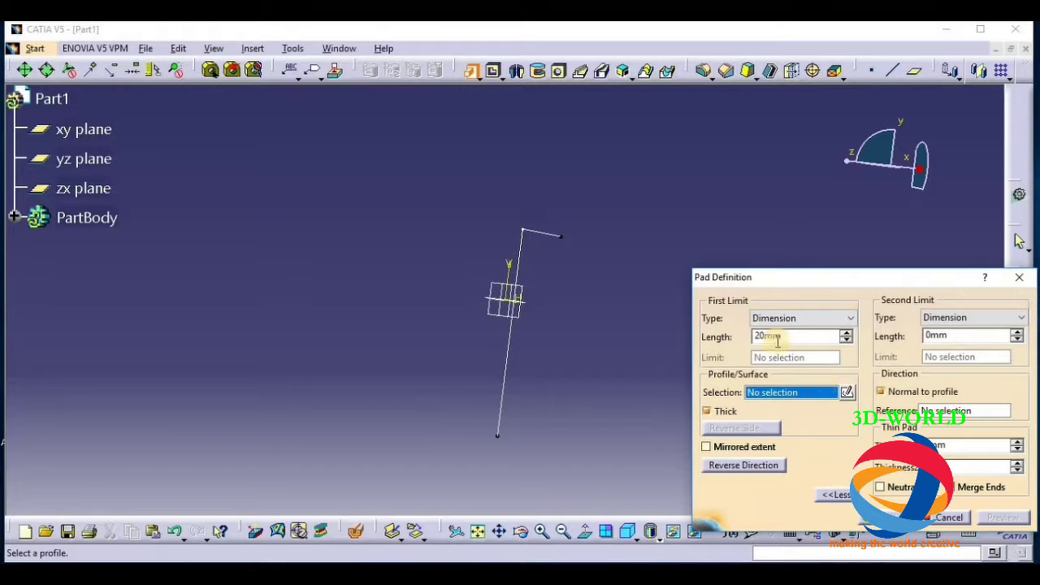
left_click(523, 326)
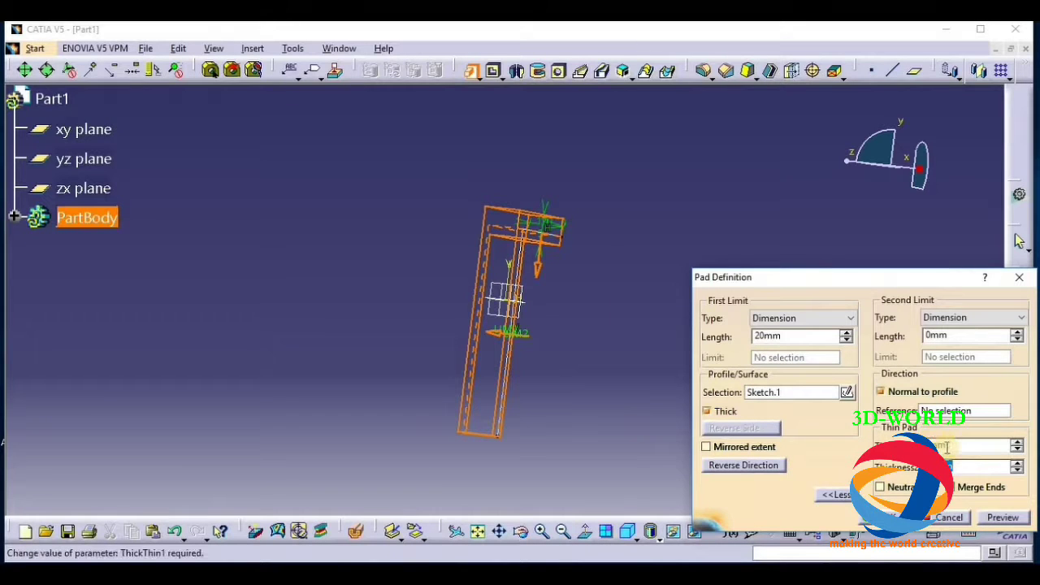
left_click(995, 516)
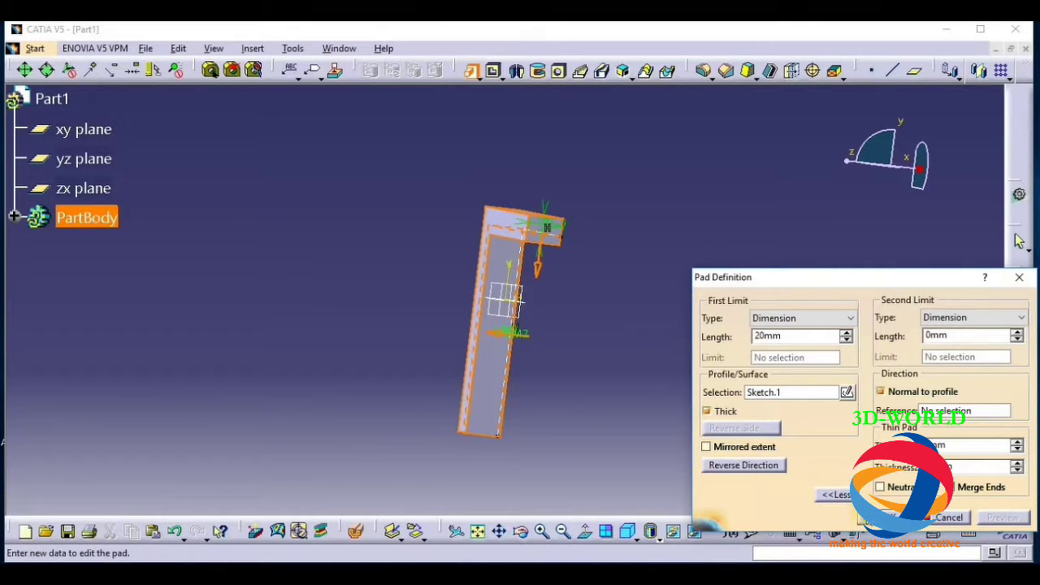
left_click(882, 517)
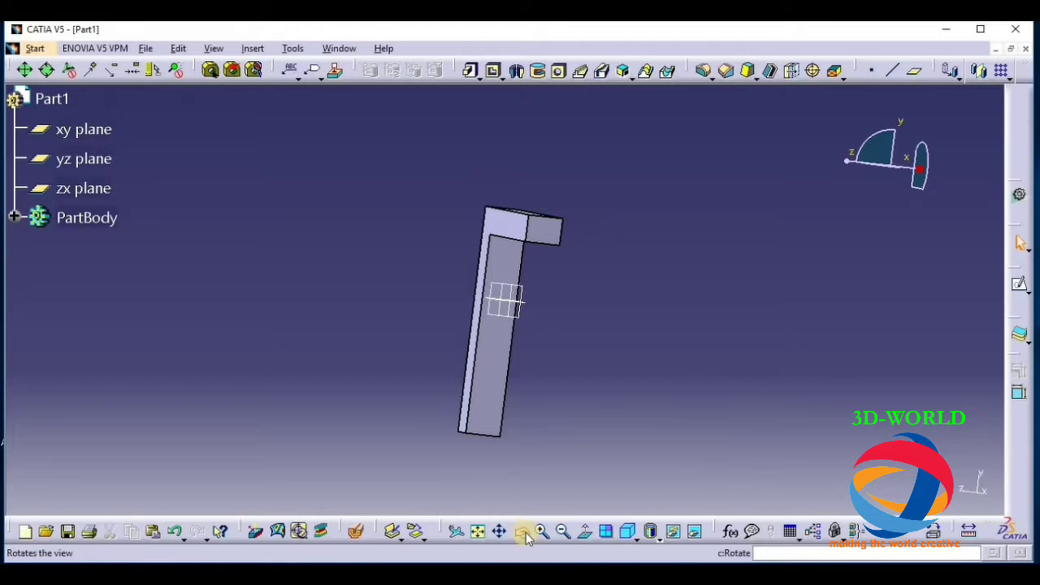
Step: Try different Thin Pad thicknesses on the L-shaped pad, previewing each one, and discard the changes
left_click(525, 533)
left_click_drag(367, 311, 464, 409)
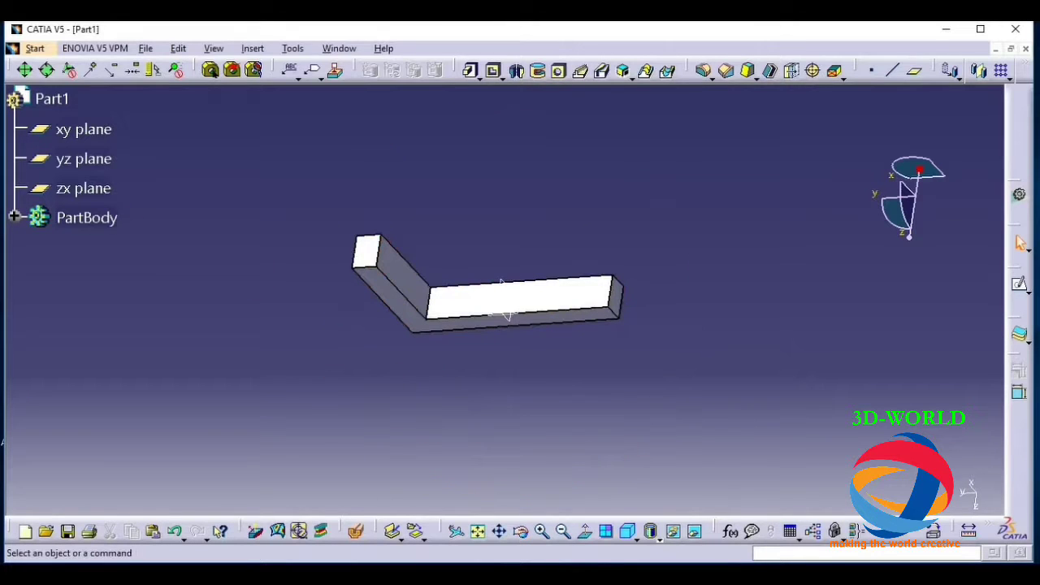
left_click(16, 218)
double_click(108, 278)
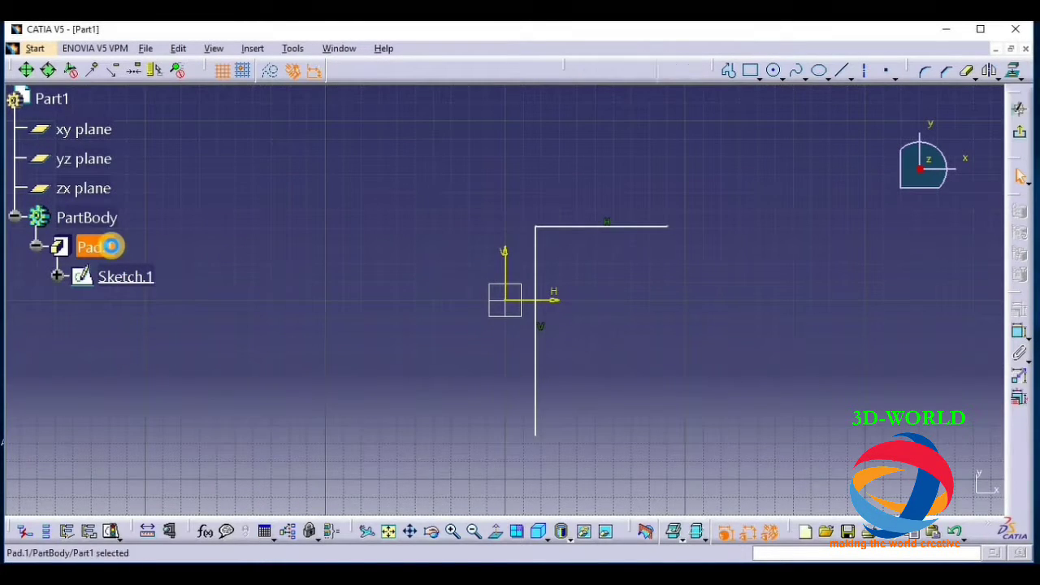
double_click(96, 247)
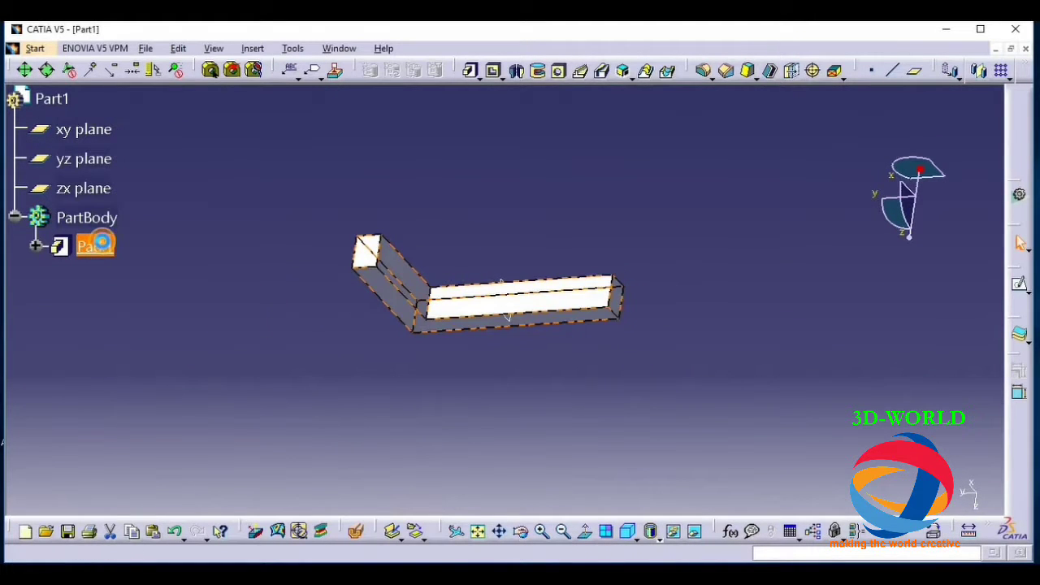
left_click(980, 446)
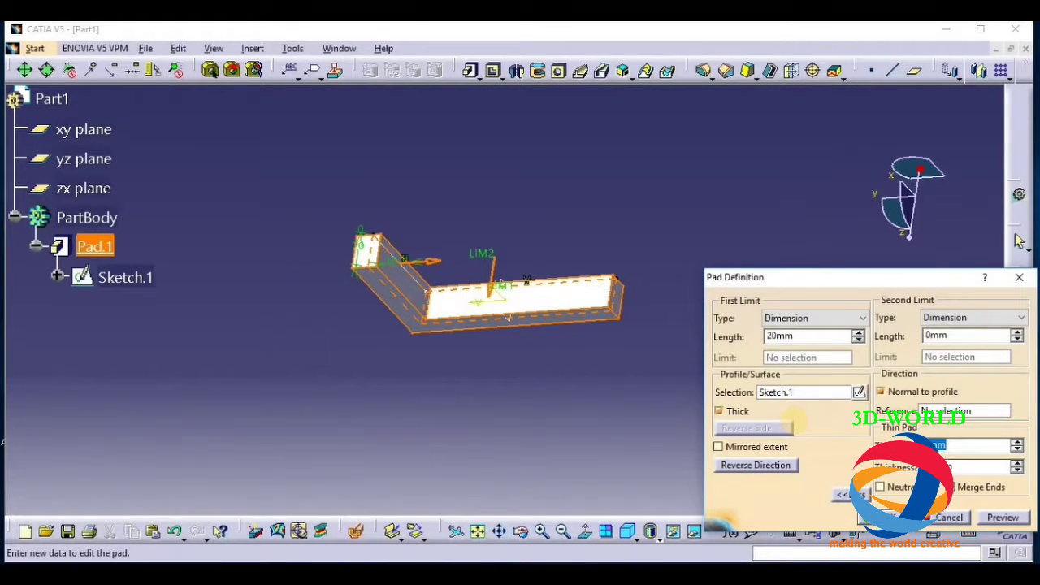
left_click(1016, 518)
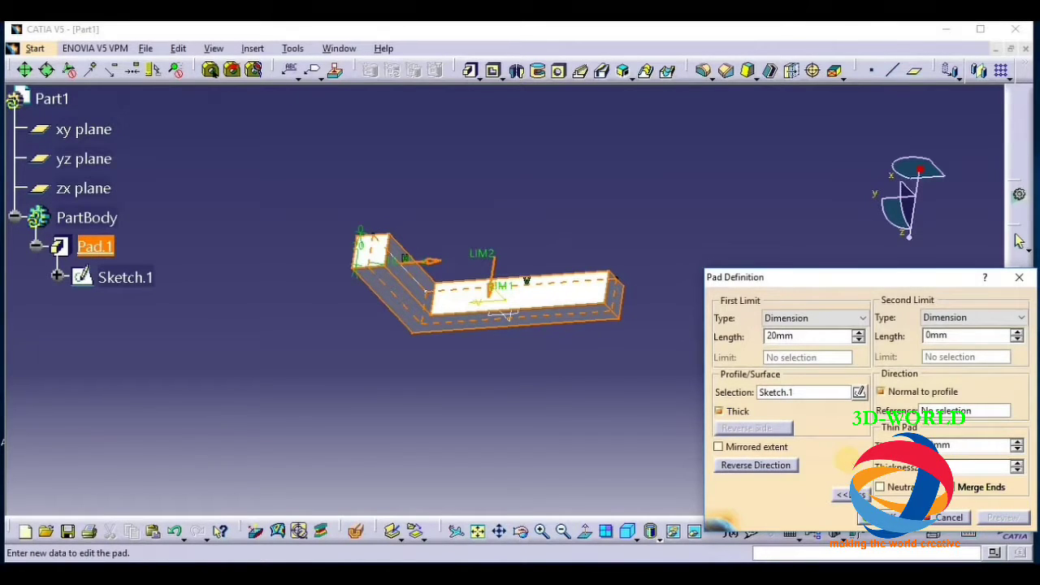
left_click(970, 447)
left_click(1008, 516)
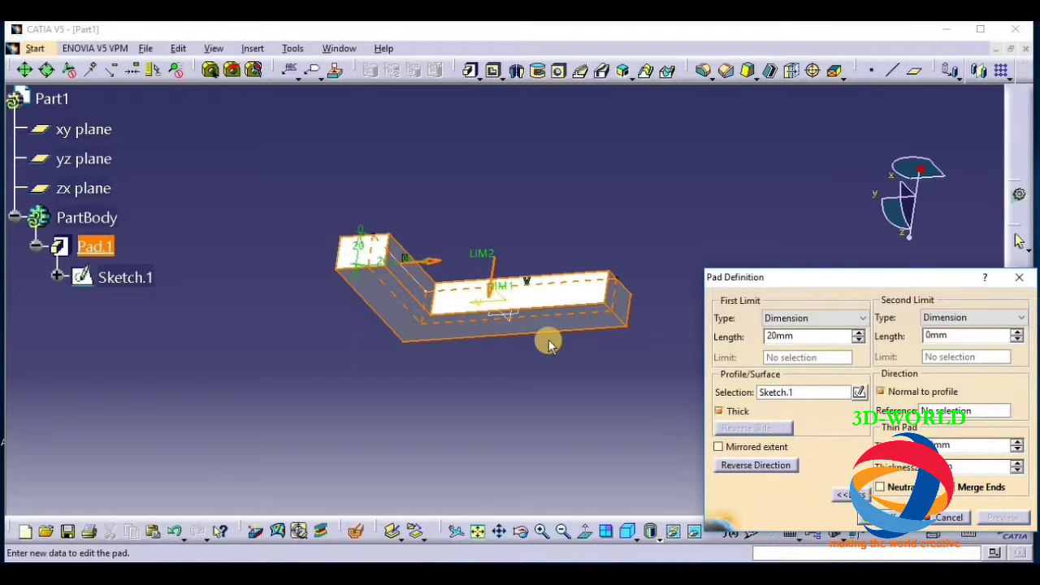
left_click(947, 518)
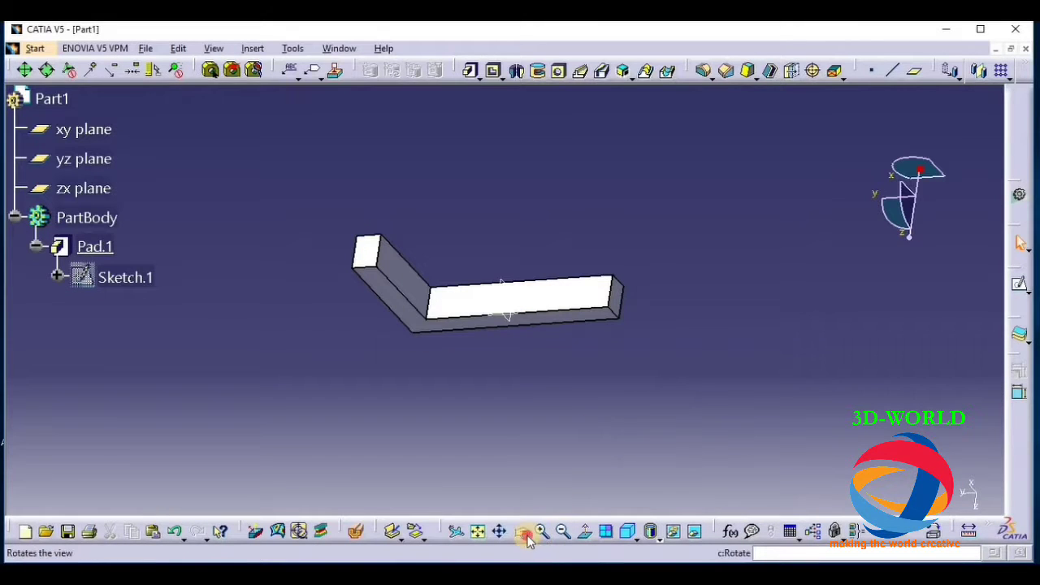
Step: Delete the L-shaped pad together with its sketch
left_click(526, 539)
mouse_move(401, 399)
left_mouse_down()
mouse_move(678, 247)
mouse_move(634, 425)
mouse_move(602, 399)
mouse_move(606, 385)
left_mouse_up()
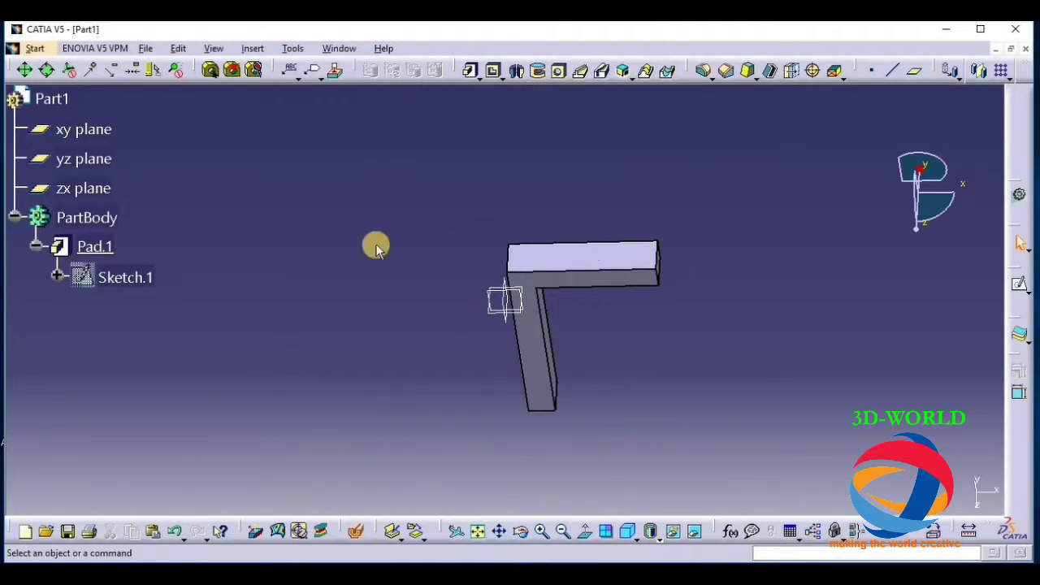
right_click(98, 248)
left_click(182, 470)
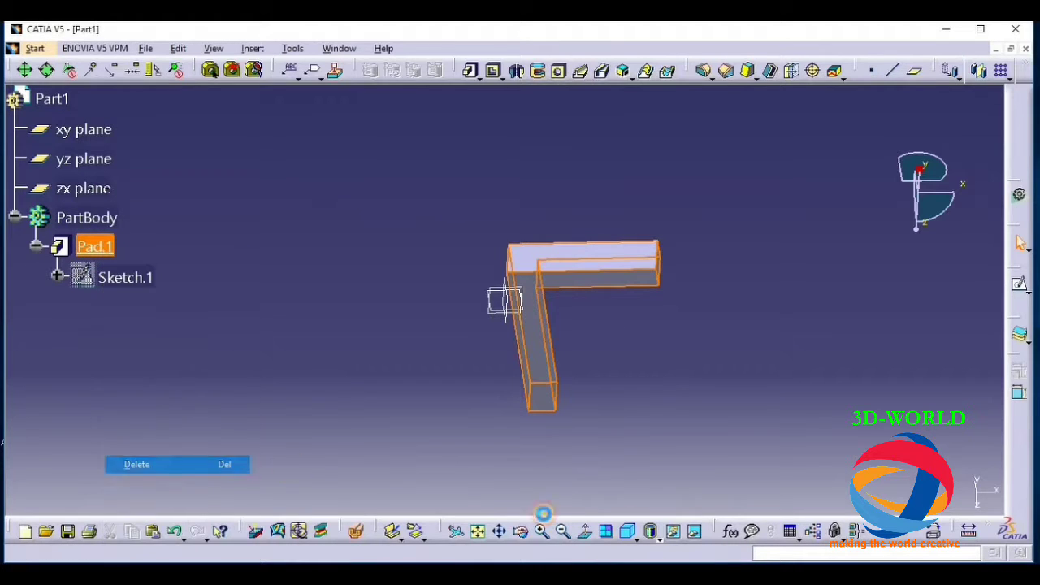
left_click(898, 490)
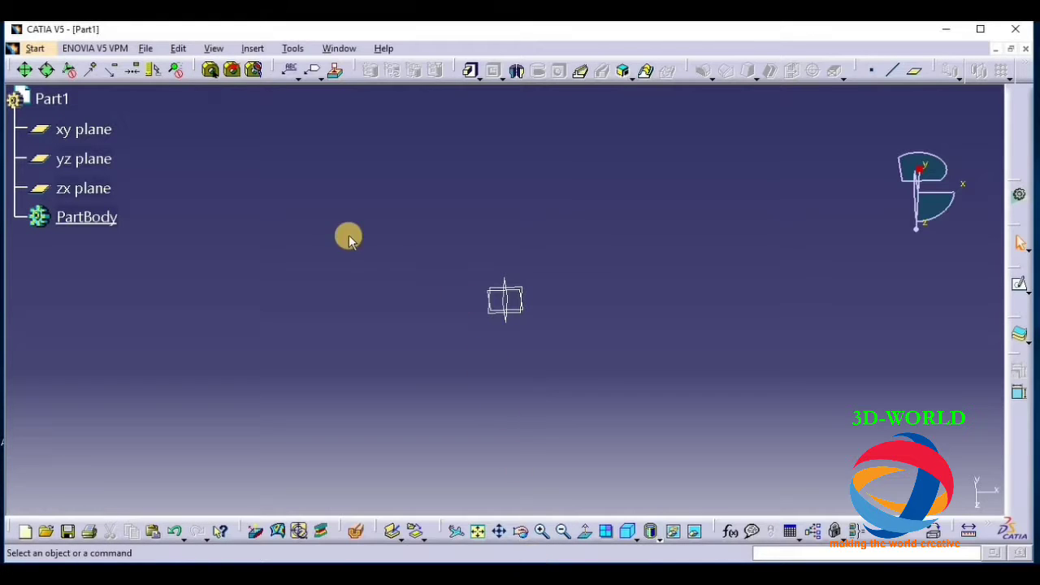
Step: Sketch an open xy-plane profile: short horizontal line from the origin, slanted line up to about (71, 172) mm, horizontal line back to the vertical axis
left_click(81, 130)
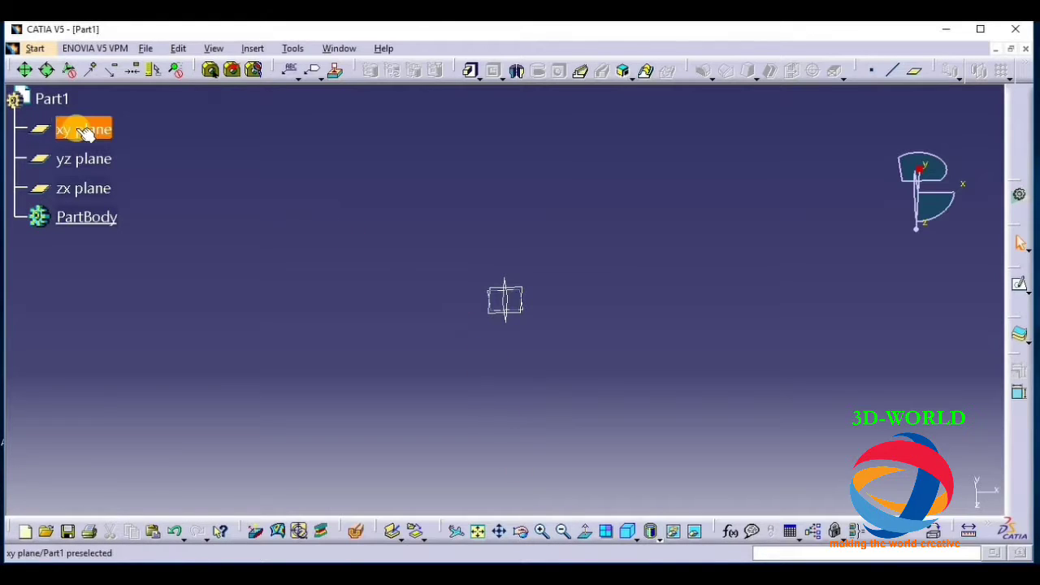
left_click(1019, 288)
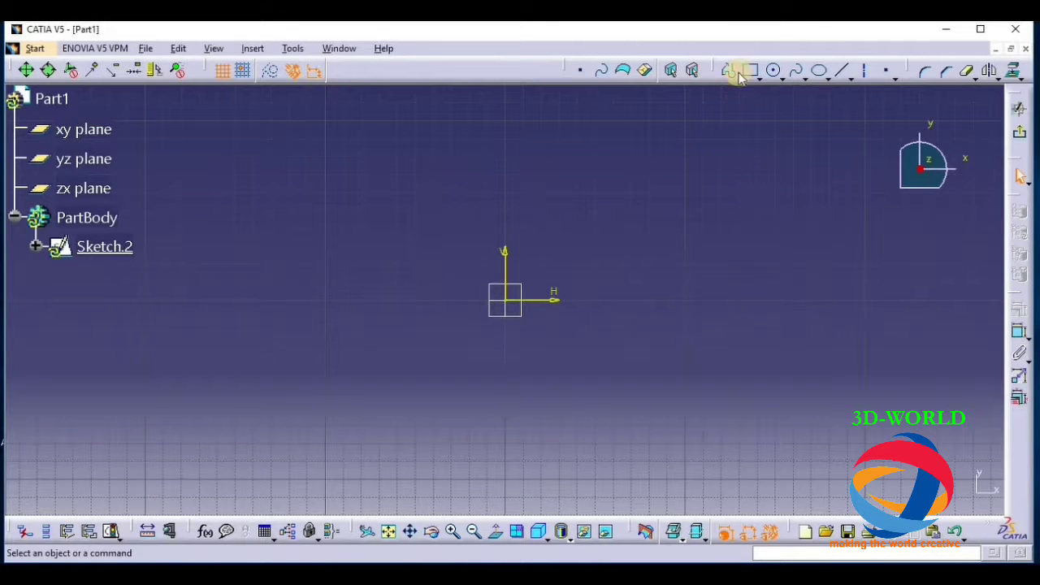
left_click(731, 72)
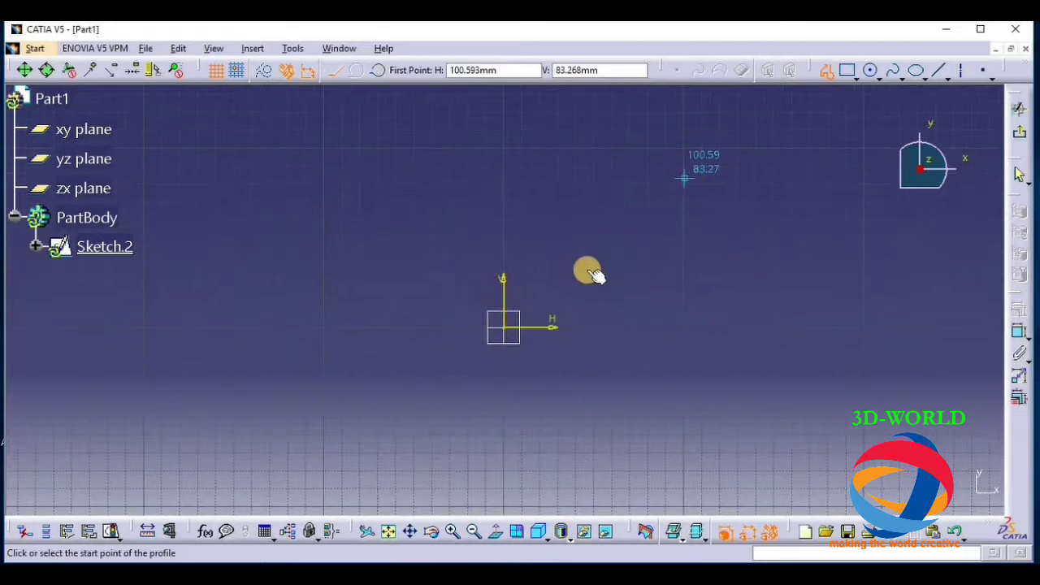
left_click(504, 327)
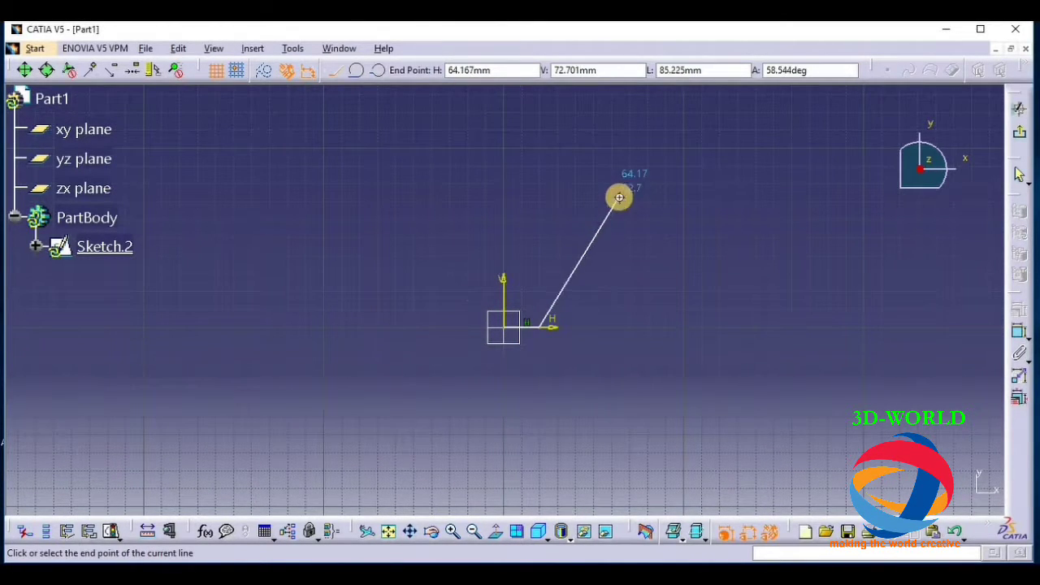
middle_click_drag(618, 195, 468, 390)
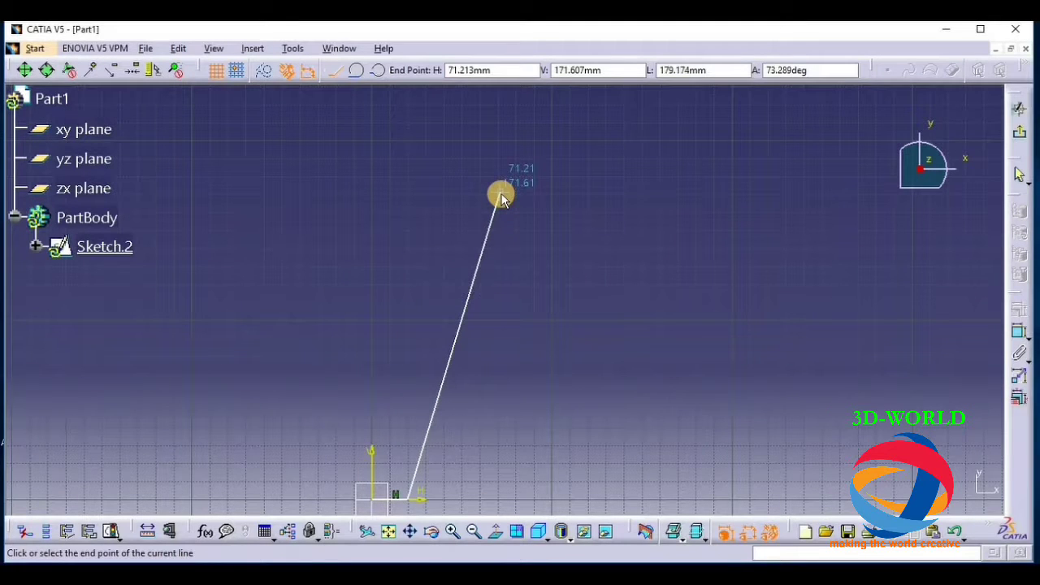
left_click(498, 193)
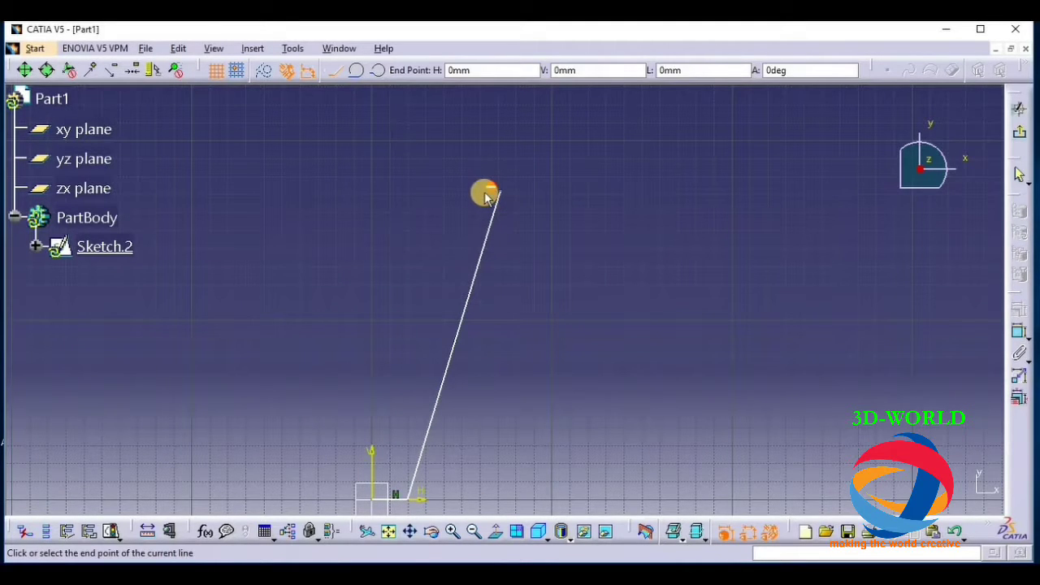
left_click(371, 194)
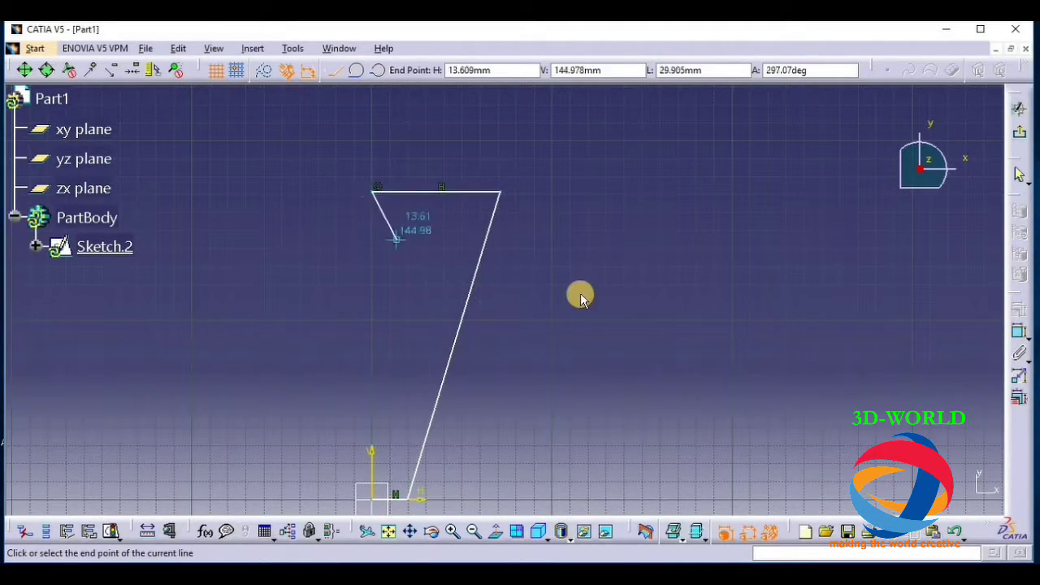
key("Escape")
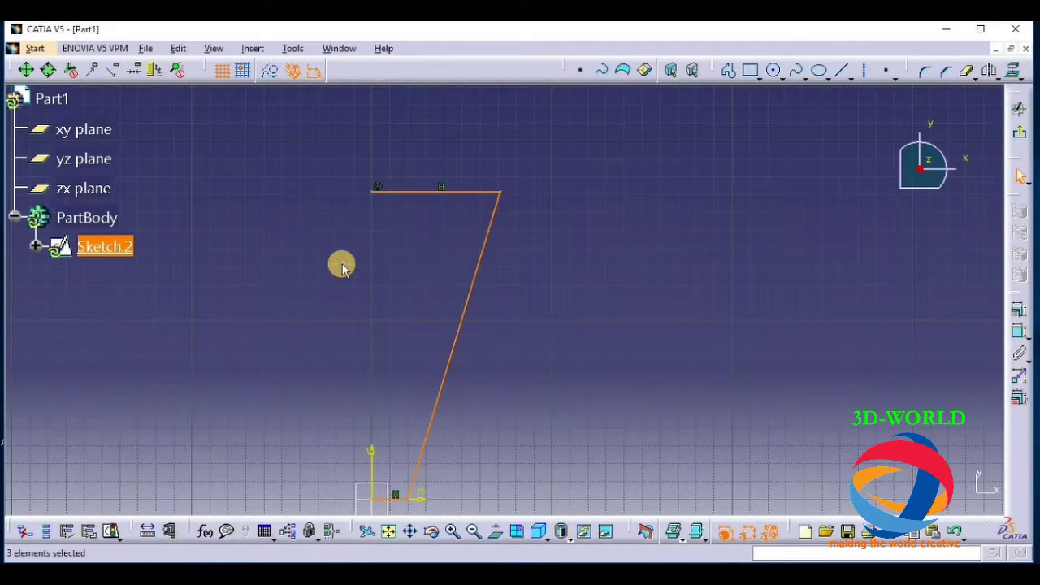
Step: Close the profile with a vertical line from the upper line's free end down to the origin, and exit the sketch
middle_click_drag(691, 204, 780, 104)
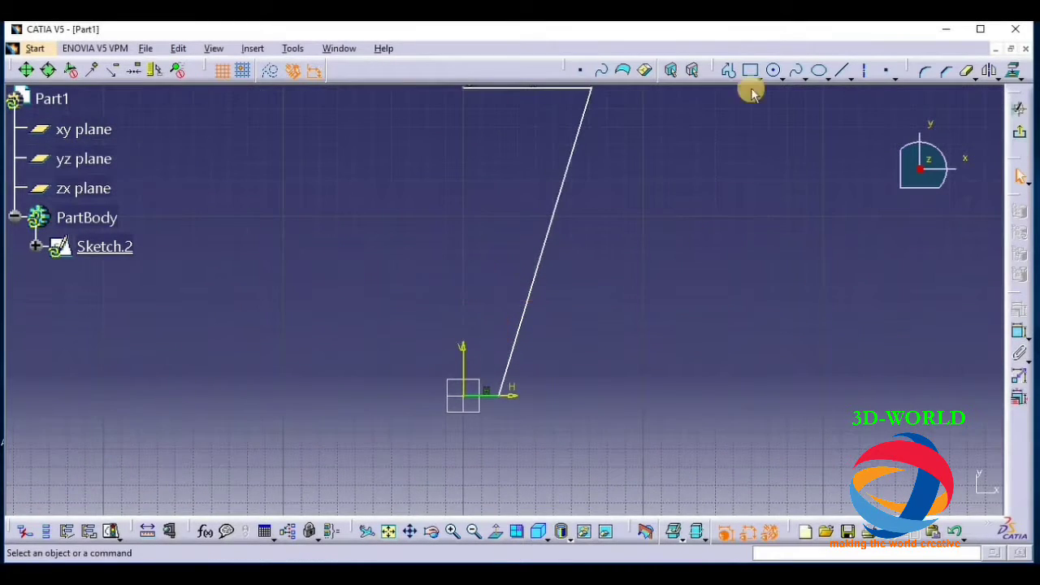
left_click(842, 70)
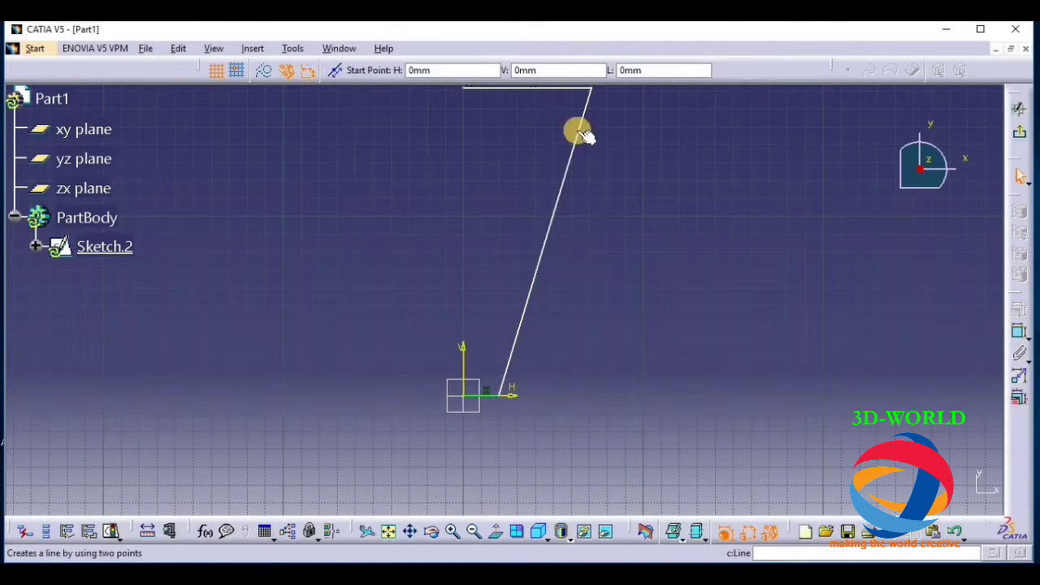
left_click(462, 87)
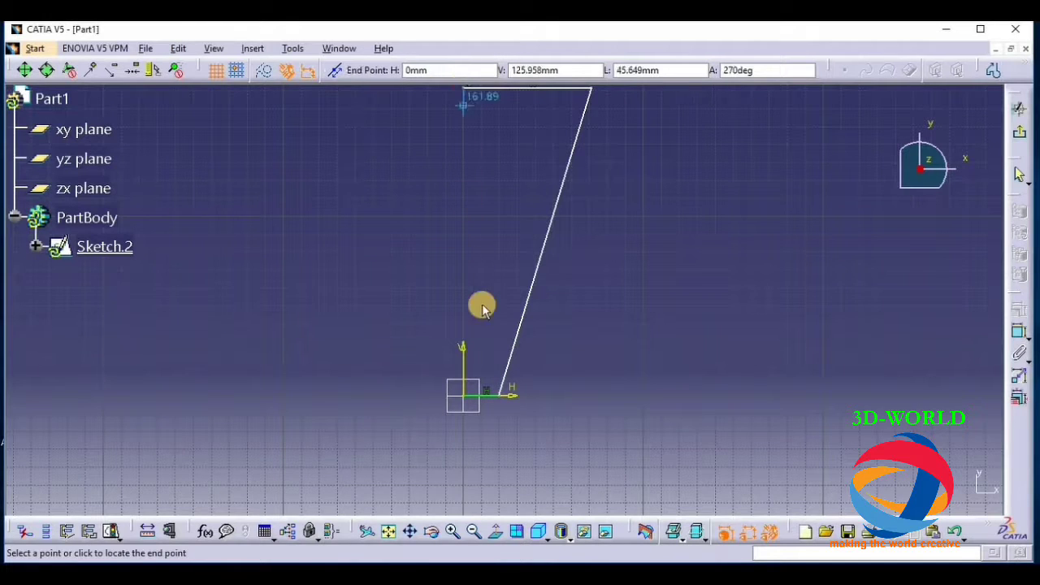
left_click(465, 396)
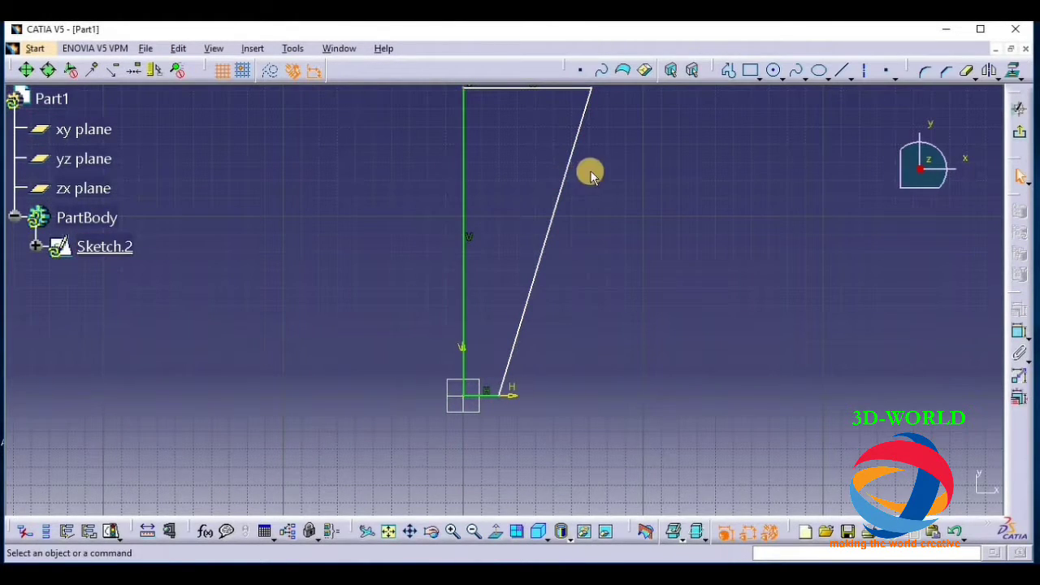
mouse_move(588, 217)
middle_mouse_down()
mouse_move(605, 237)
mouse_move(602, 282)
middle_mouse_up()
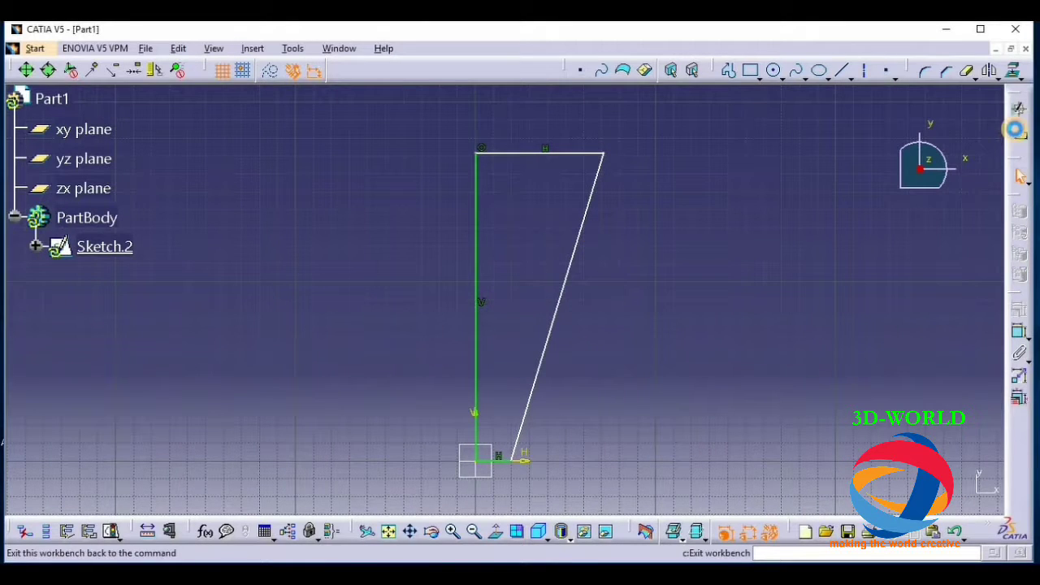
left_click(1020, 108)
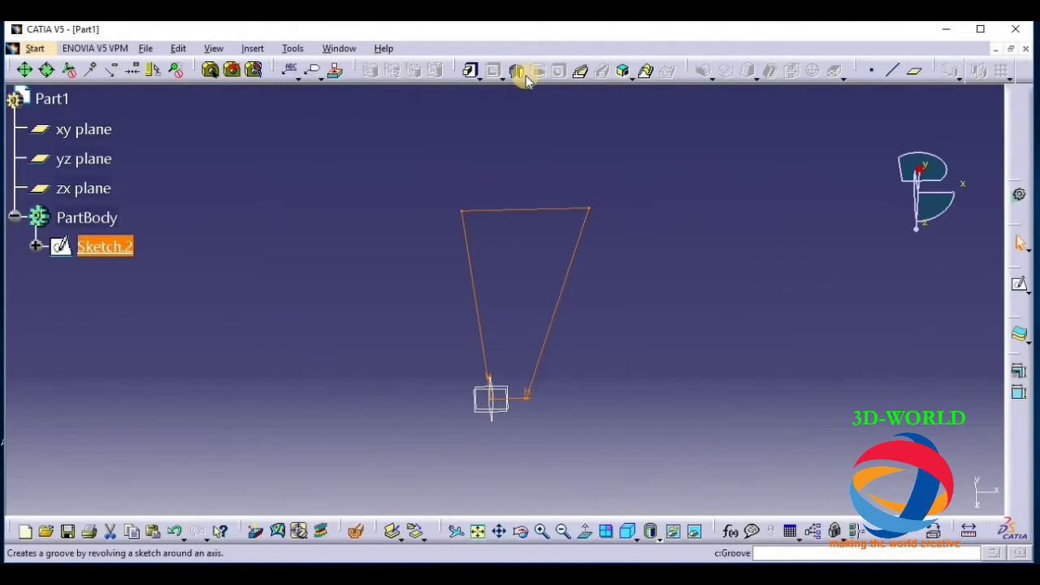
Step: Revolve the closed profile 360 degrees with Shaft, using the sketch's vertical line as the axis
left_click(478, 286)
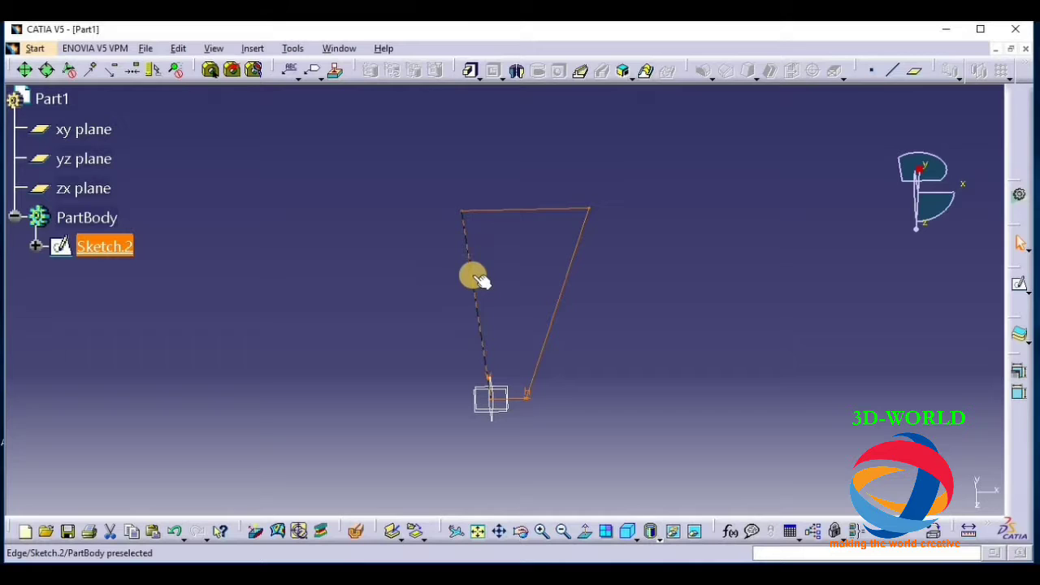
left_click(479, 285)
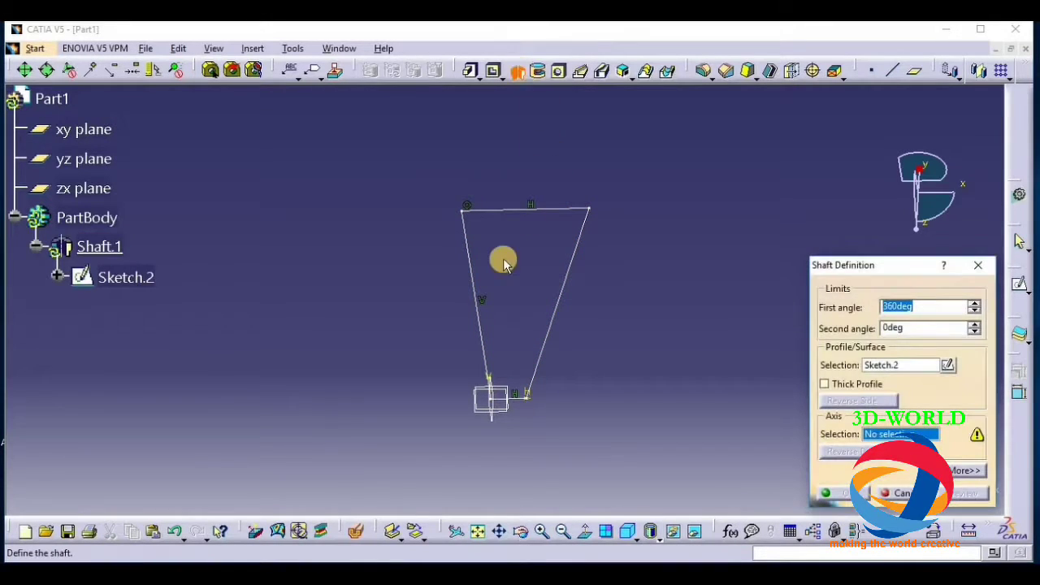
left_click(469, 281)
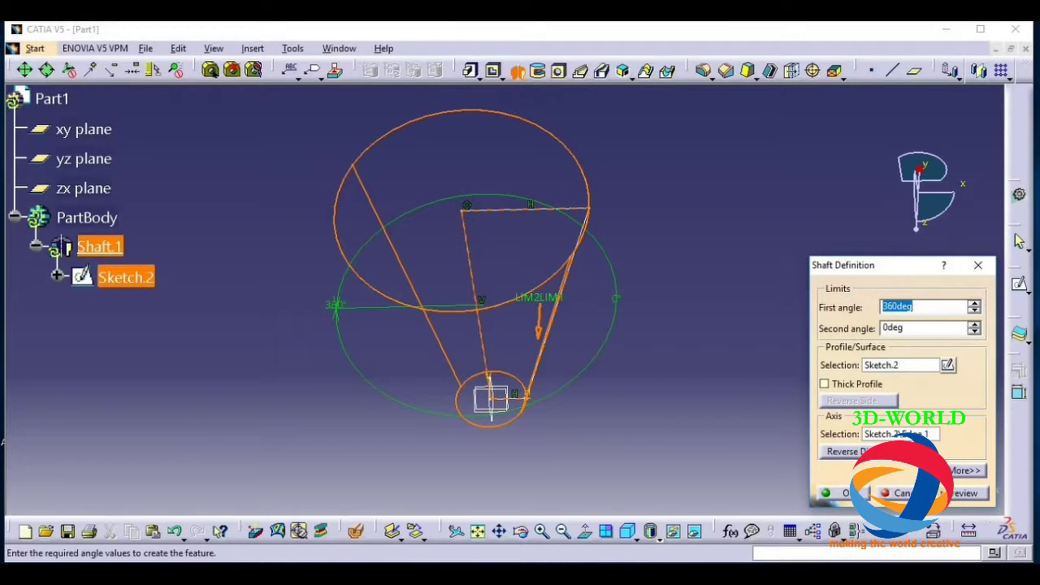
left_click(966, 493)
left_click(839, 492)
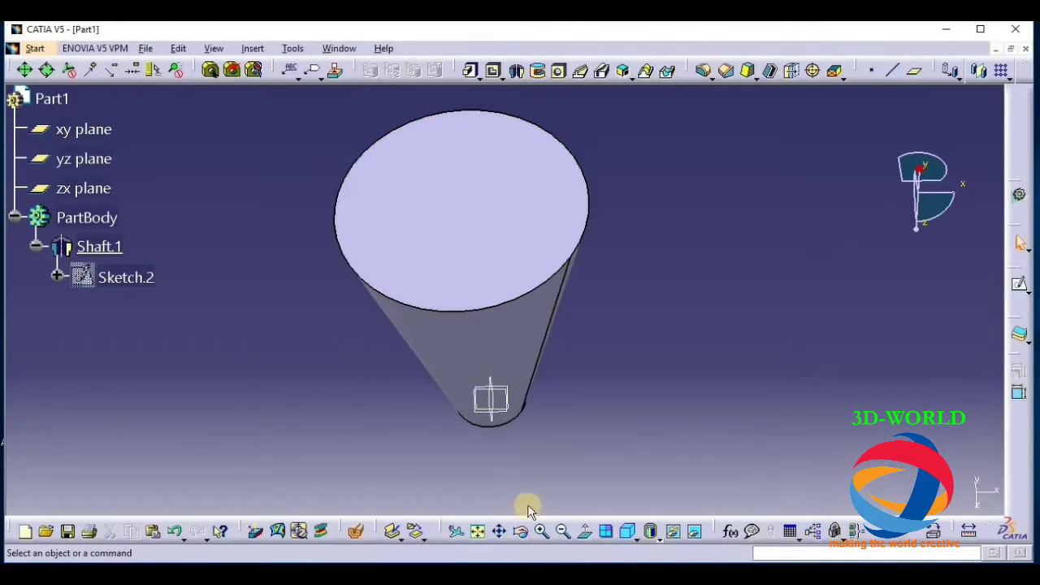
Step: Shell the tapered shaft with a 1 mm inside thickness and no faces selected for removal
left_click(518, 241)
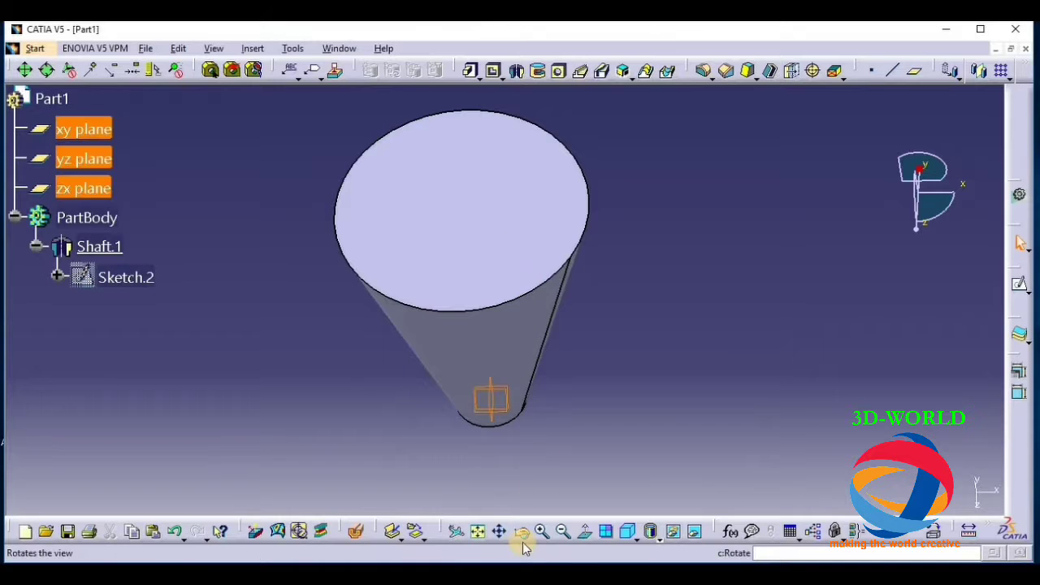
left_click(434, 271)
left_click(522, 531)
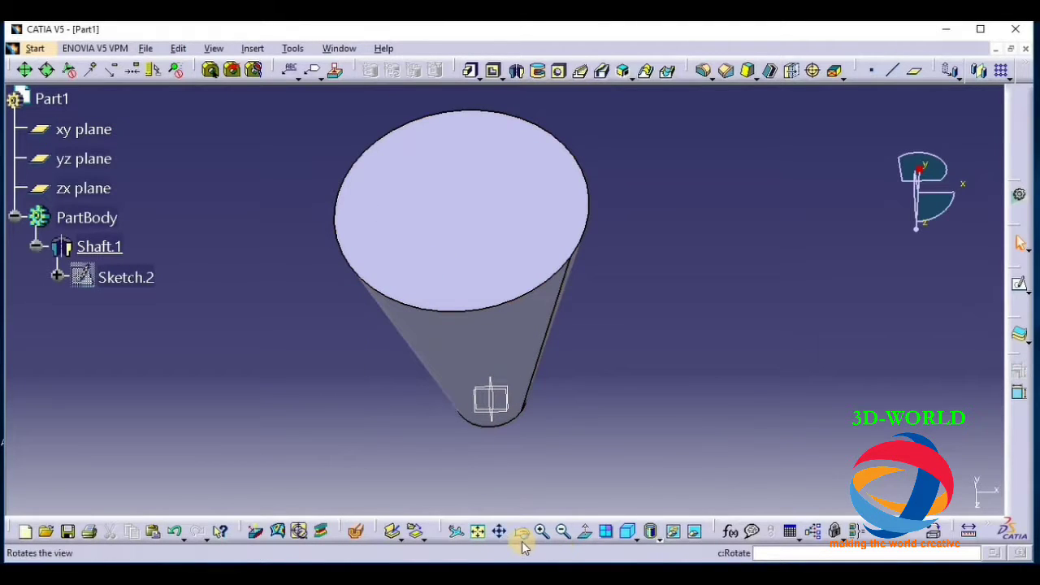
middle_click_drag(376, 431, 399, 448)
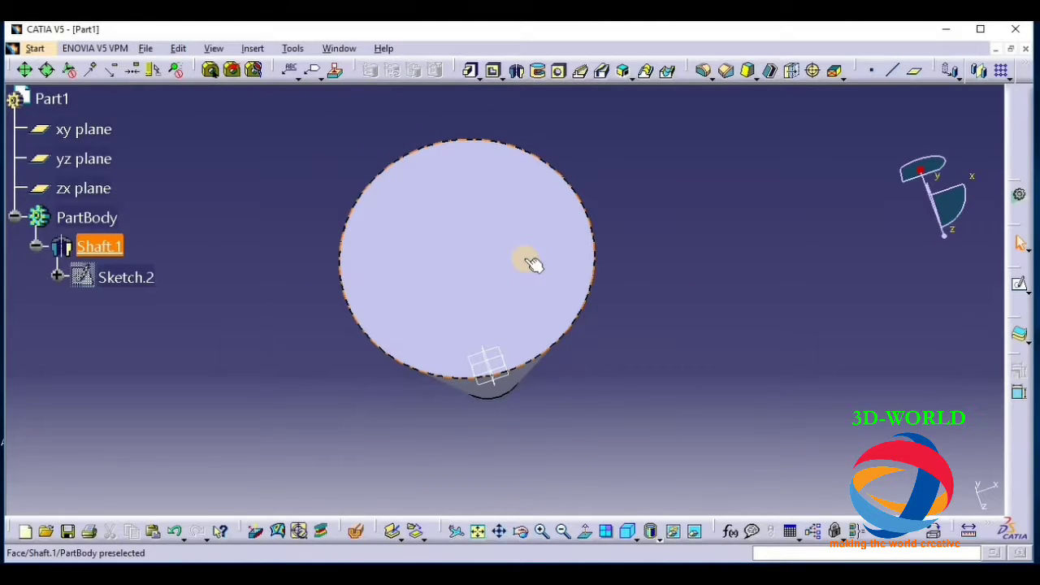
left_click(772, 73)
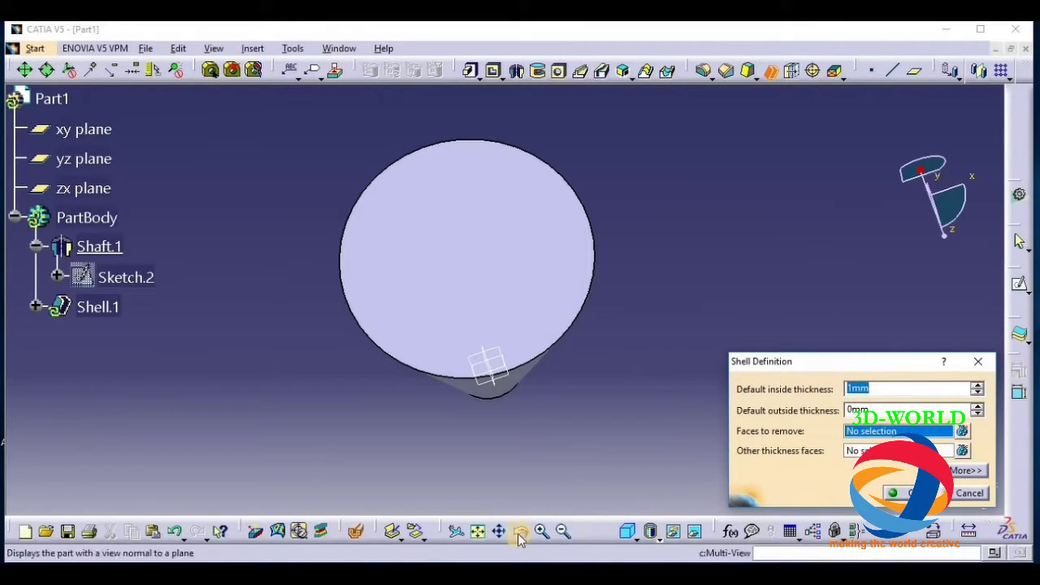
left_click_drag(520, 532, 519, 372)
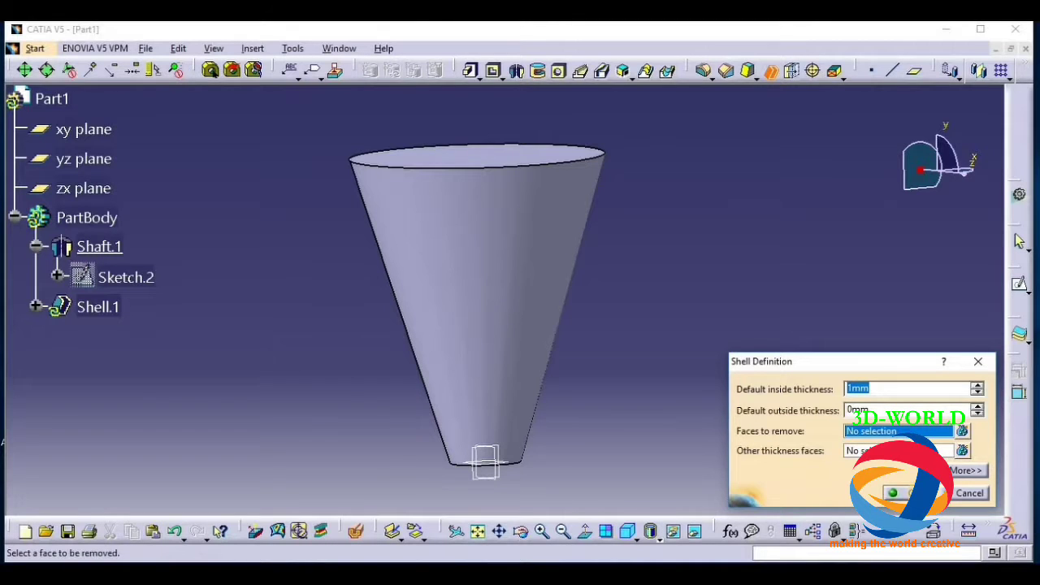
left_click(902, 493)
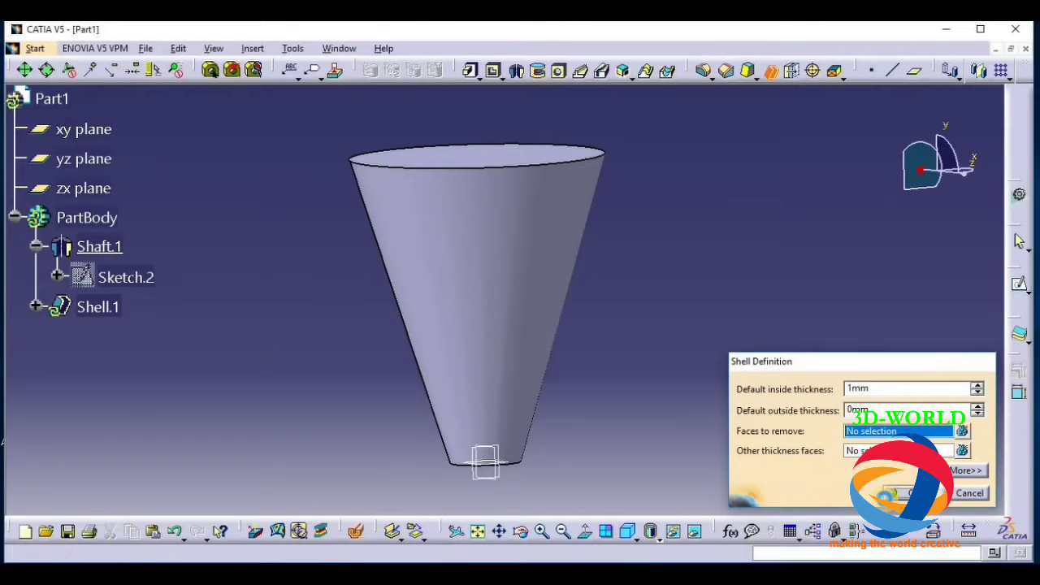
Step: Try to shell the tapered solid with a 1 mm inside thickness, selecting two faces for removal including the large end face
left_click(521, 531)
left_click_drag(585, 344, 770, 79)
left_click(769, 71)
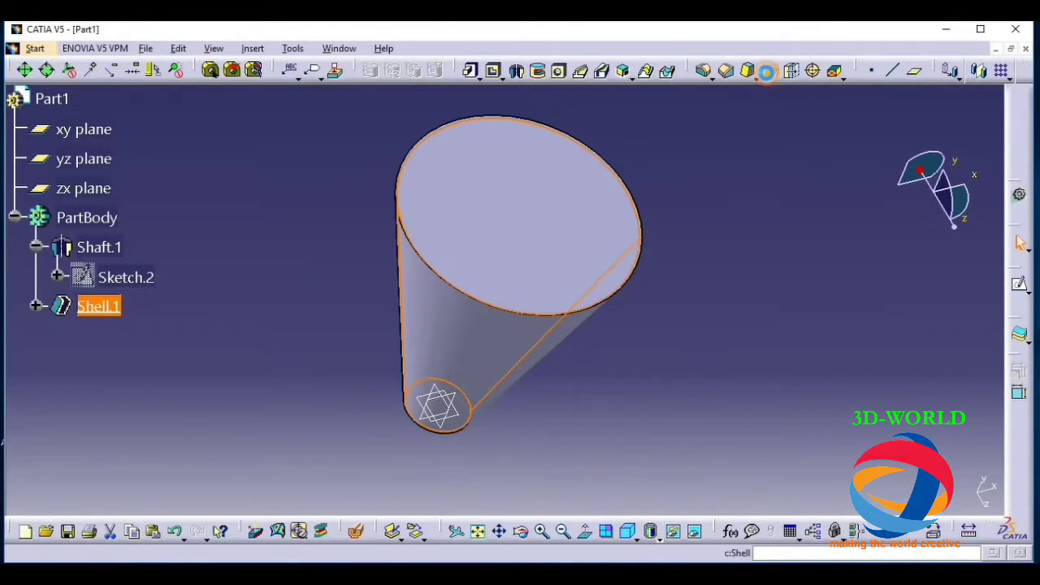
left_click(559, 209)
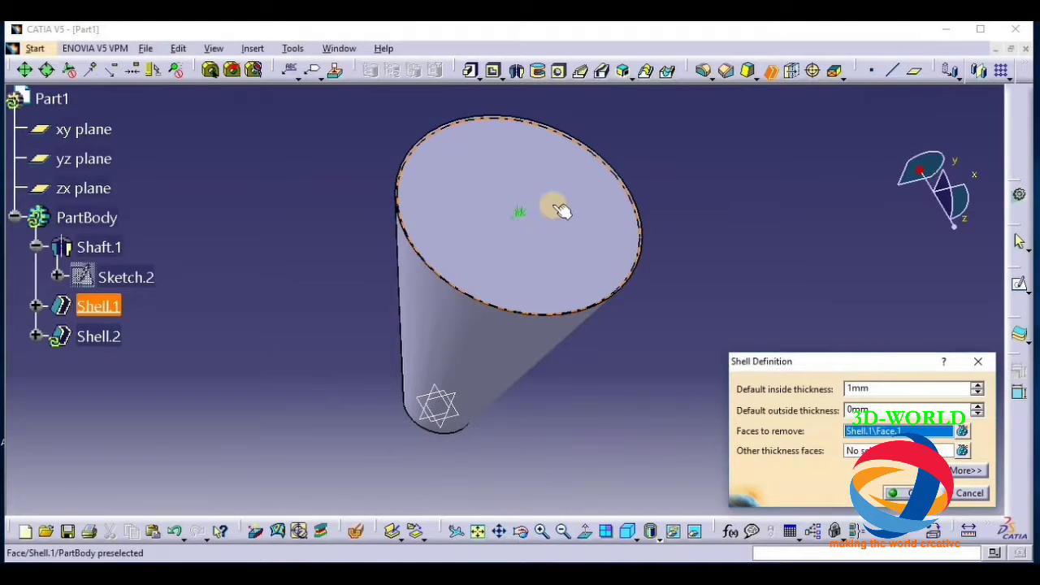
left_click(638, 274)
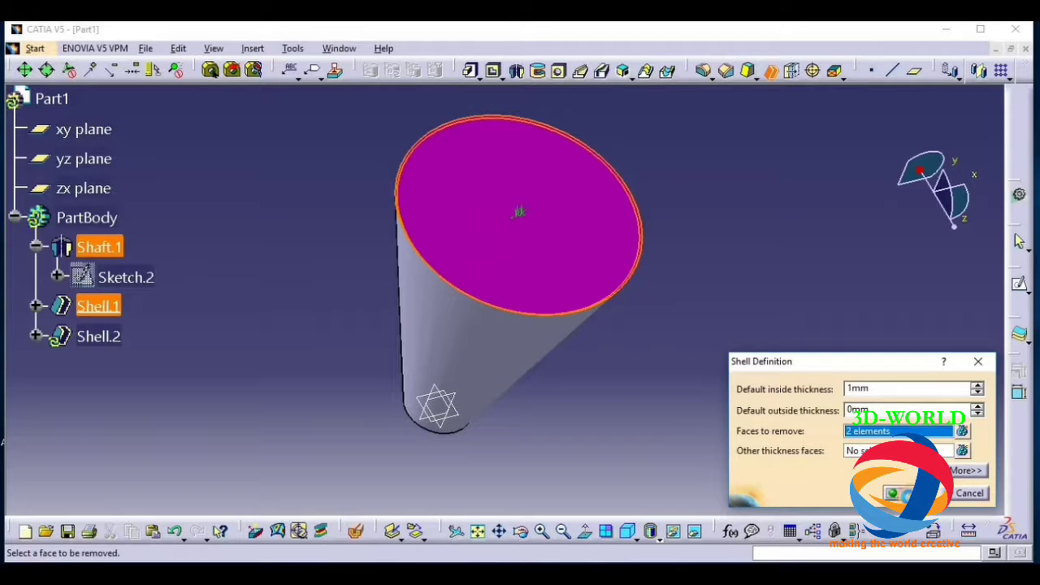
left_click(898, 493)
left_click(628, 332)
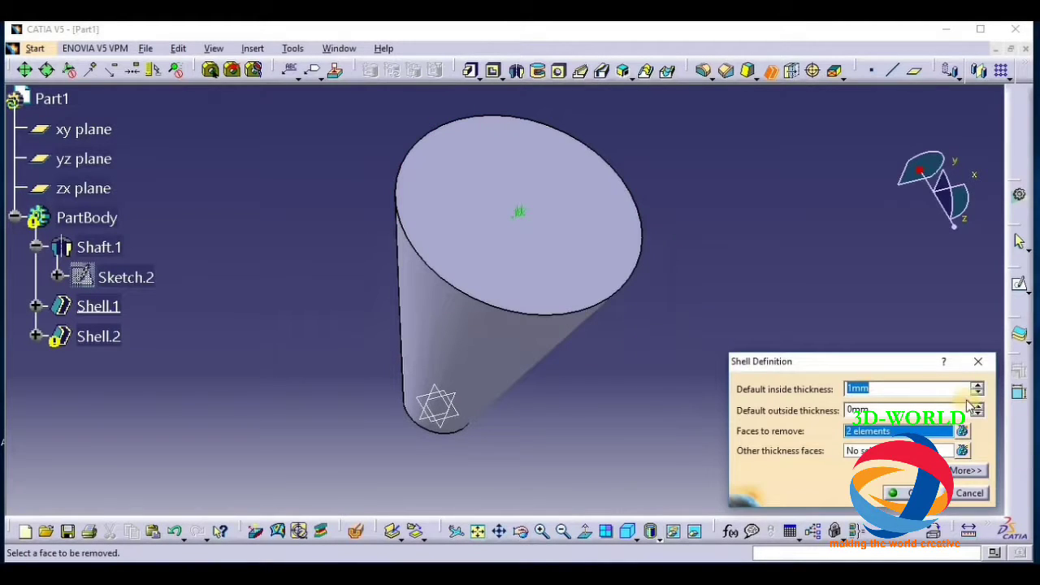
left_click(978, 361)
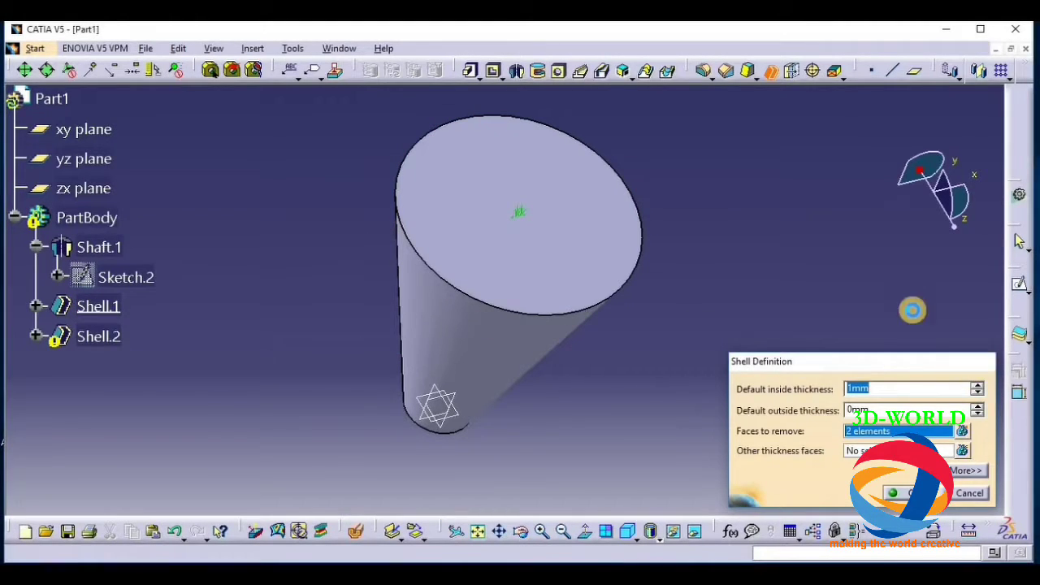
Step: Shell the tapered solid with a 1 mm inside thickness, removing only the large circular end face
left_click(771, 71)
left_click(593, 181)
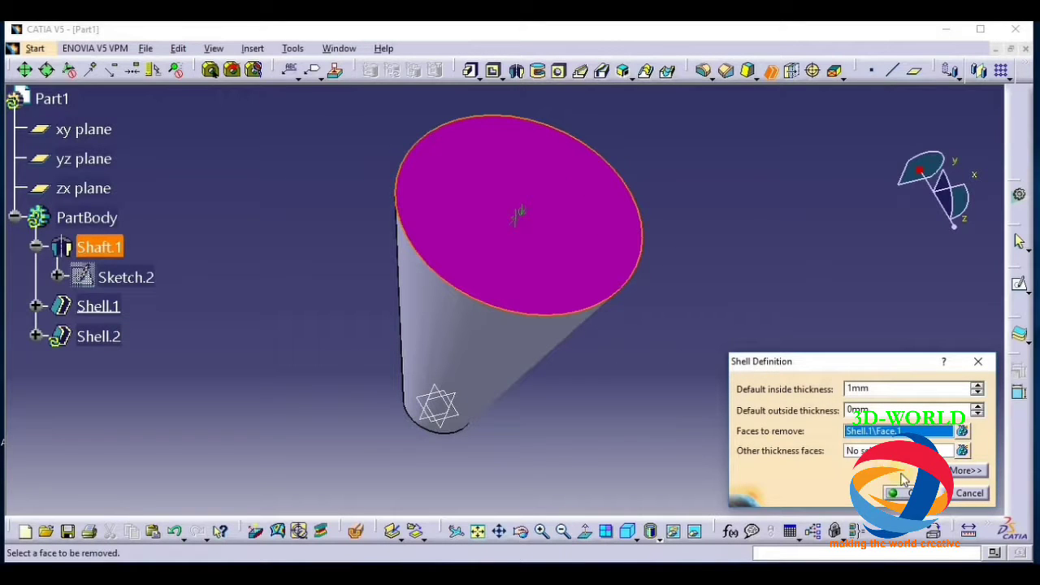
left_click(521, 531)
left_click_drag(563, 364, 486, 383)
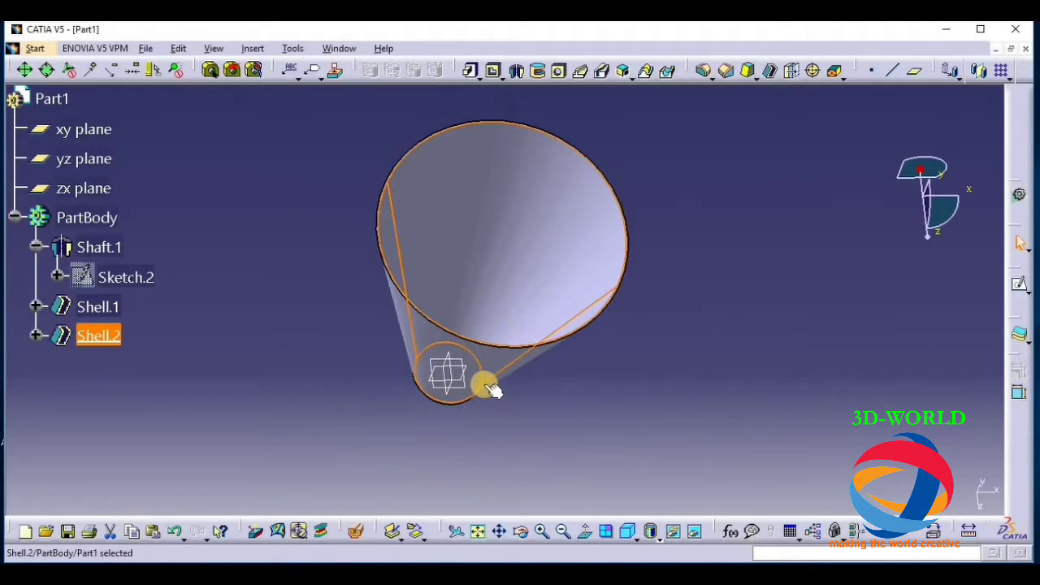
left_click(644, 375)
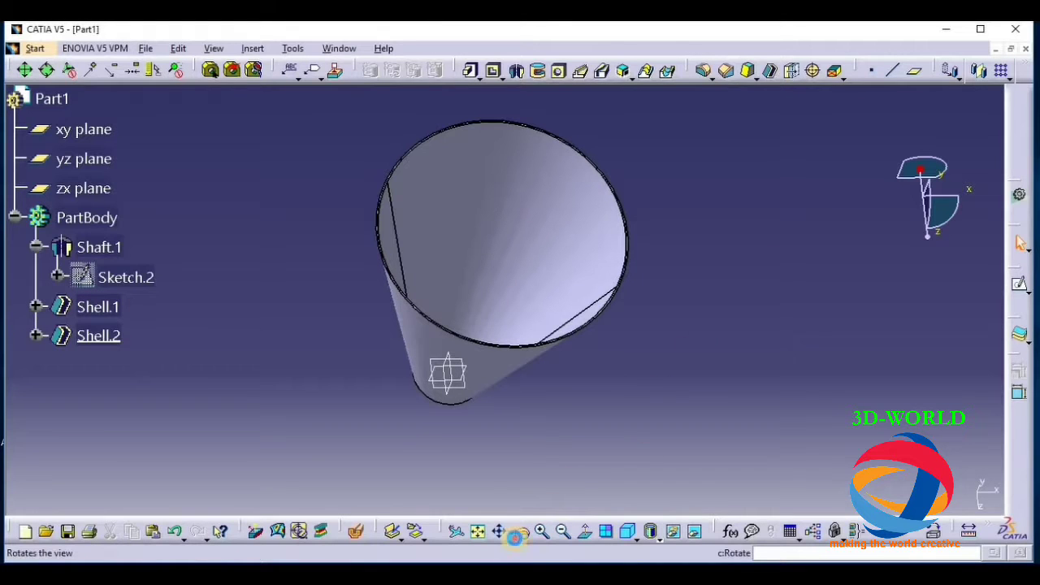
Step: Set the outside thickness of the second shell to 2 mm while keeping its inside thickness at 1 mm
left_click(521, 532)
left_click_drag(496, 203, 469, 318)
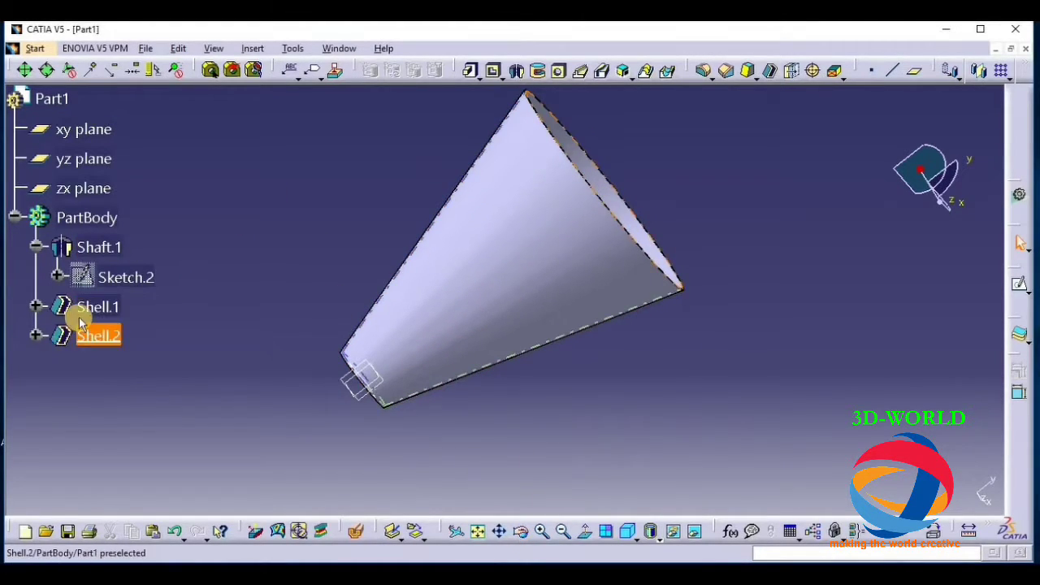
double_click(97, 337)
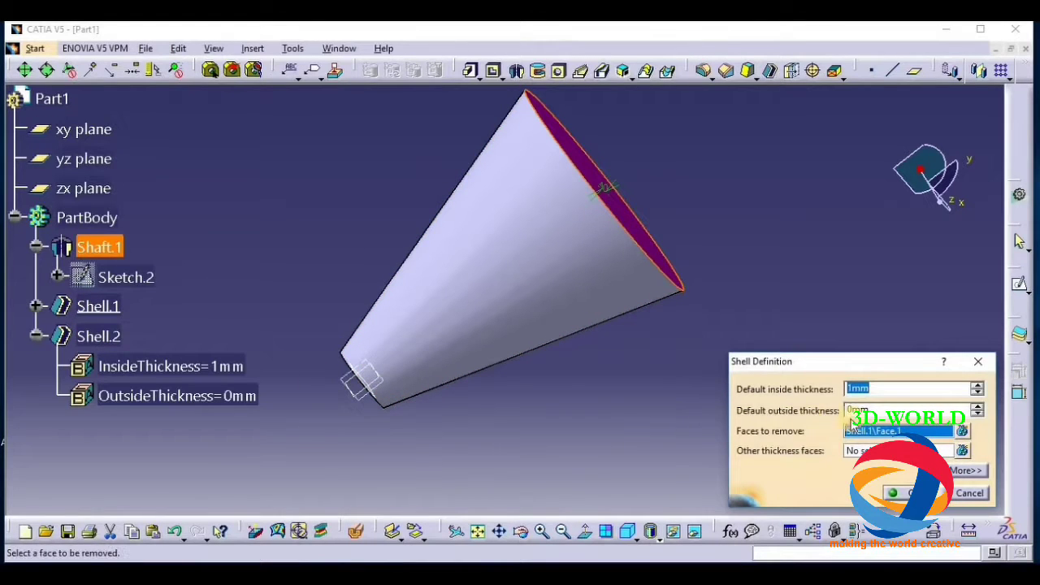
key("Tab")
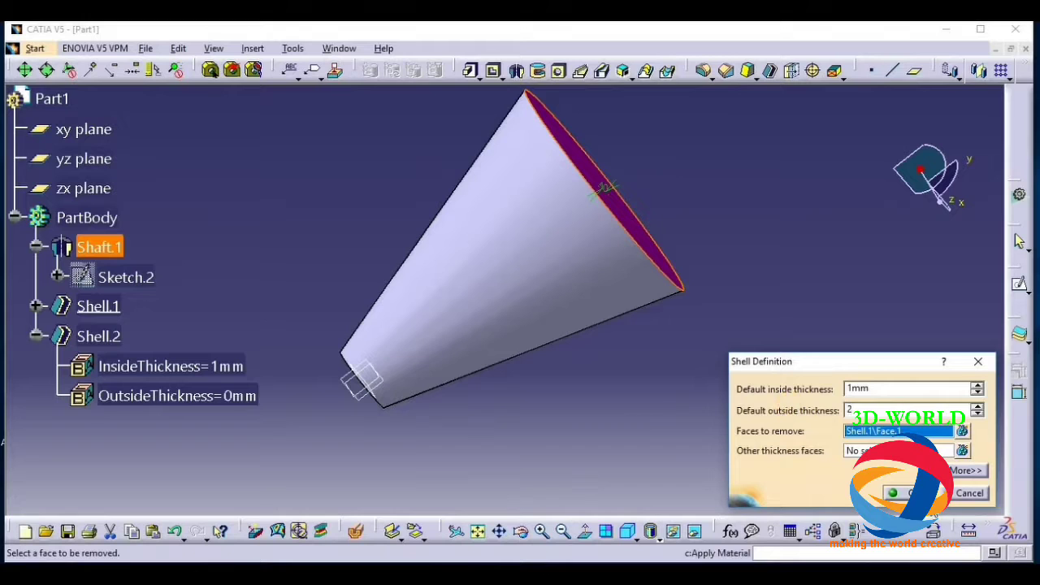
left_click(895, 493)
left_click(678, 427)
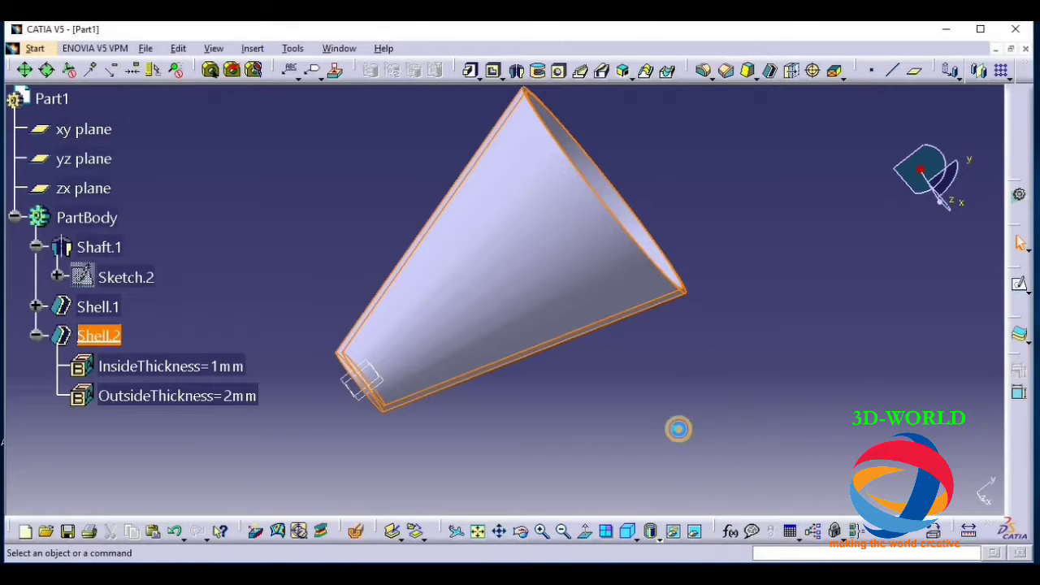
left_click(520, 536)
left_click_drag(558, 355, 377, 339)
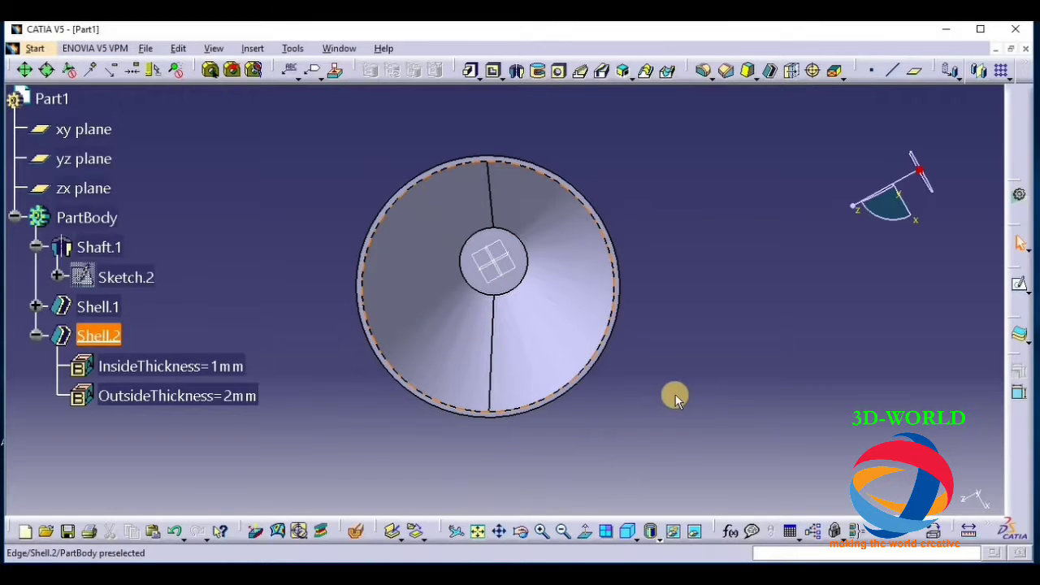
left_click(520, 531)
left_click_drag(523, 394, 603, 282)
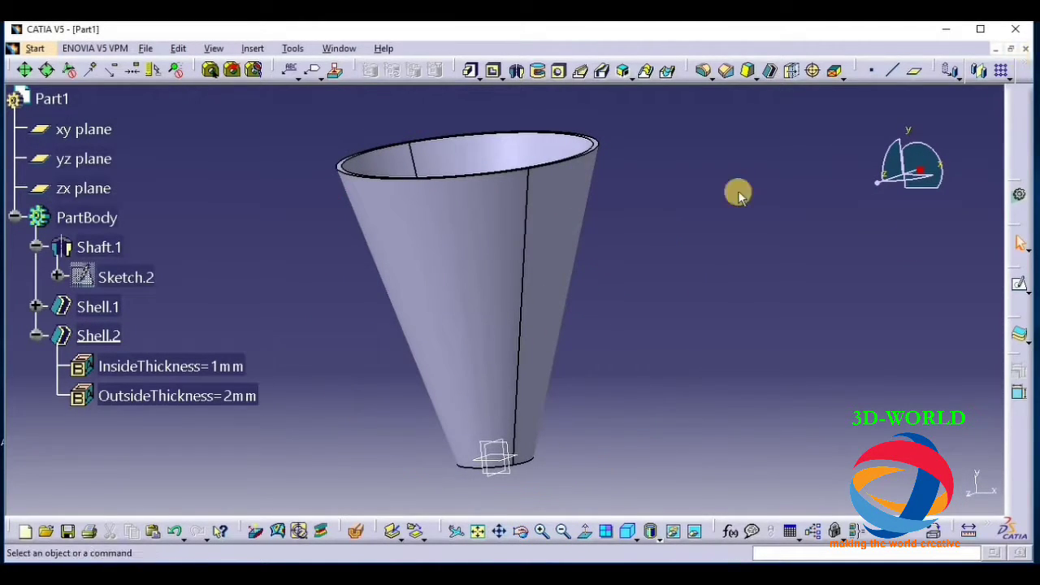
Step: Delete both shell features and the tapered shaft together with its sketch
left_click(96, 337)
right_click(94, 337)
left_click(149, 242)
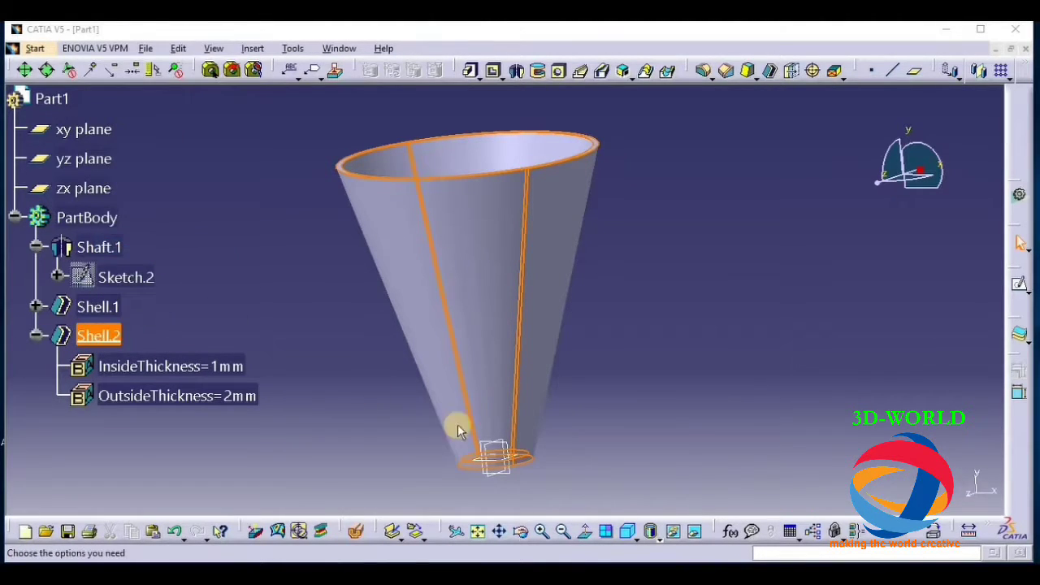
left_click(888, 489)
left_click(97, 307)
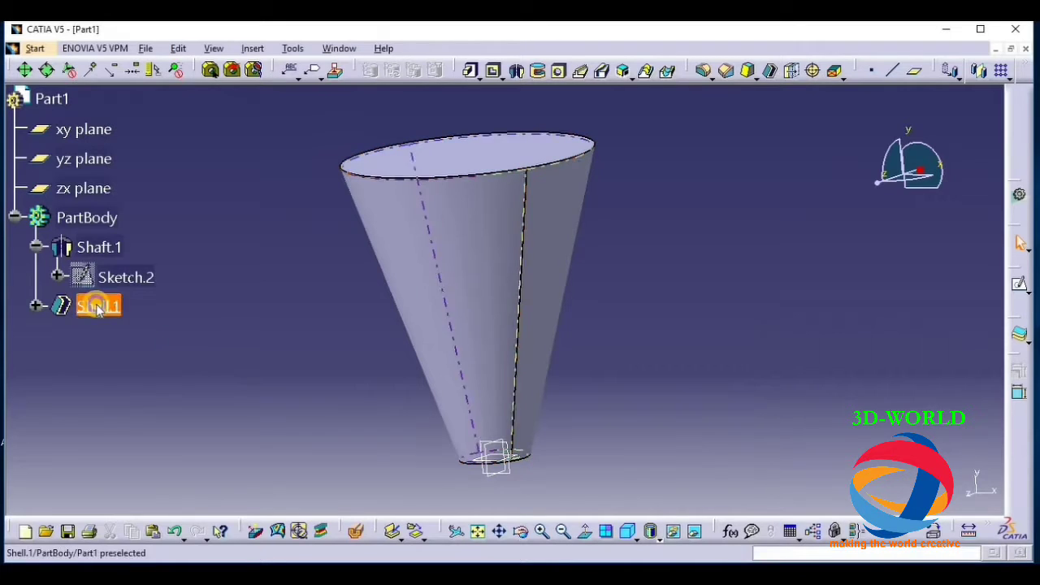
right_click(96, 307)
left_click(159, 472)
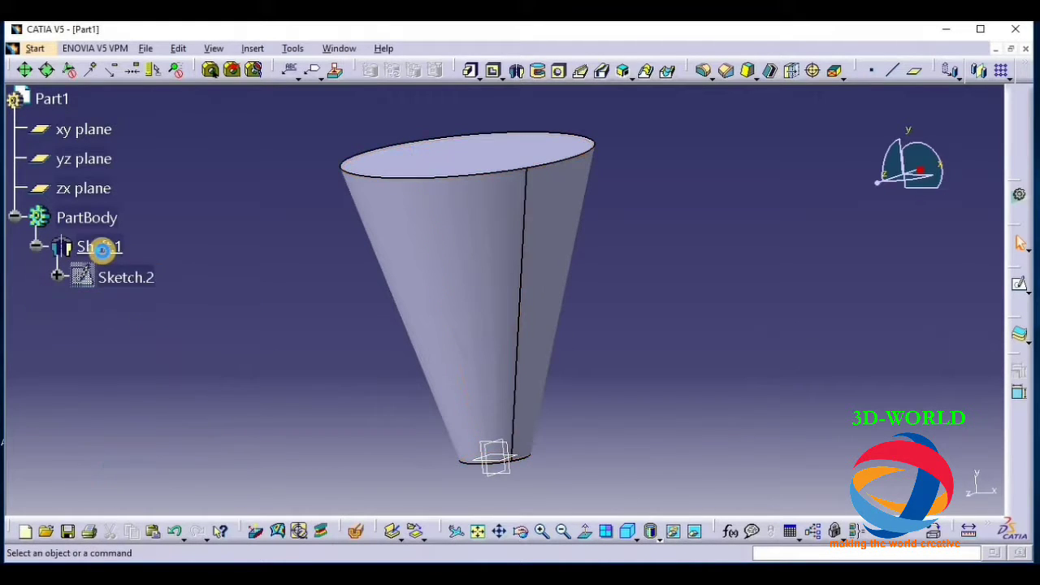
right_click(101, 249)
left_click(161, 465)
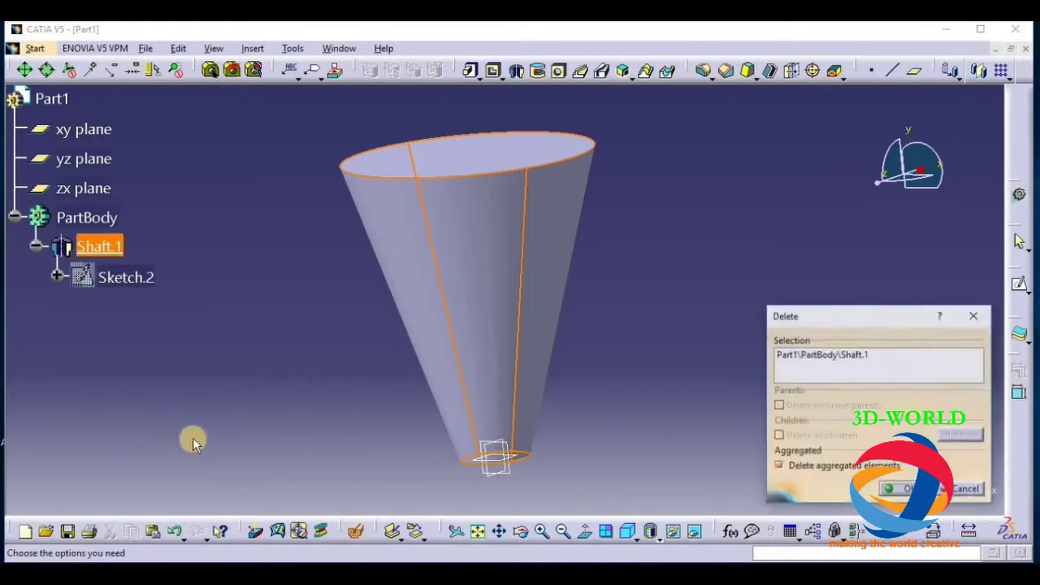
left_click(907, 491)
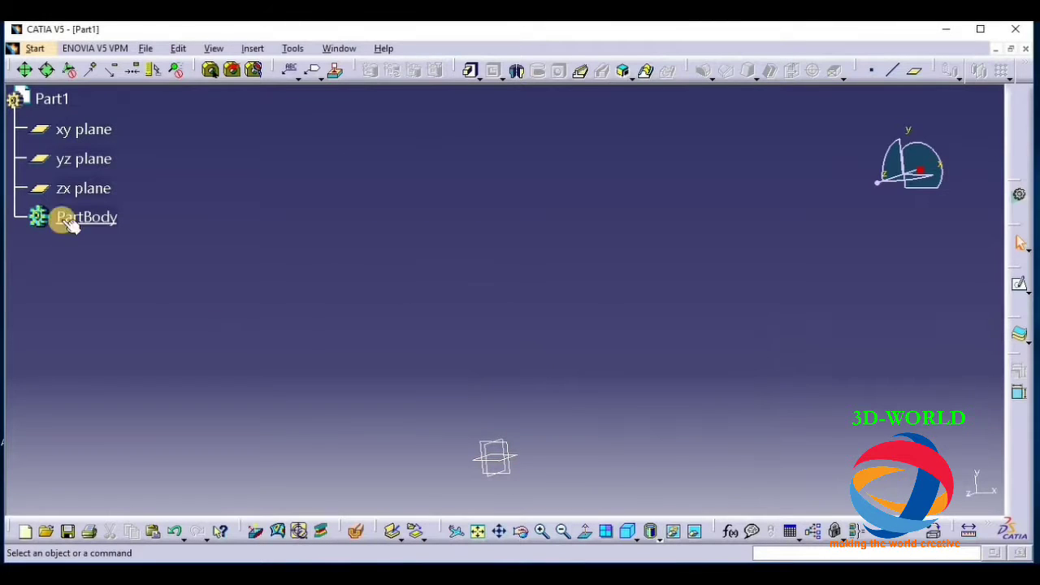
Step: Sketch an open profile on the xy plane: base about 16 mm from the origin, slanted side about 187 mm, horizontal top line crossing the vertical axis
left_click(96, 217)
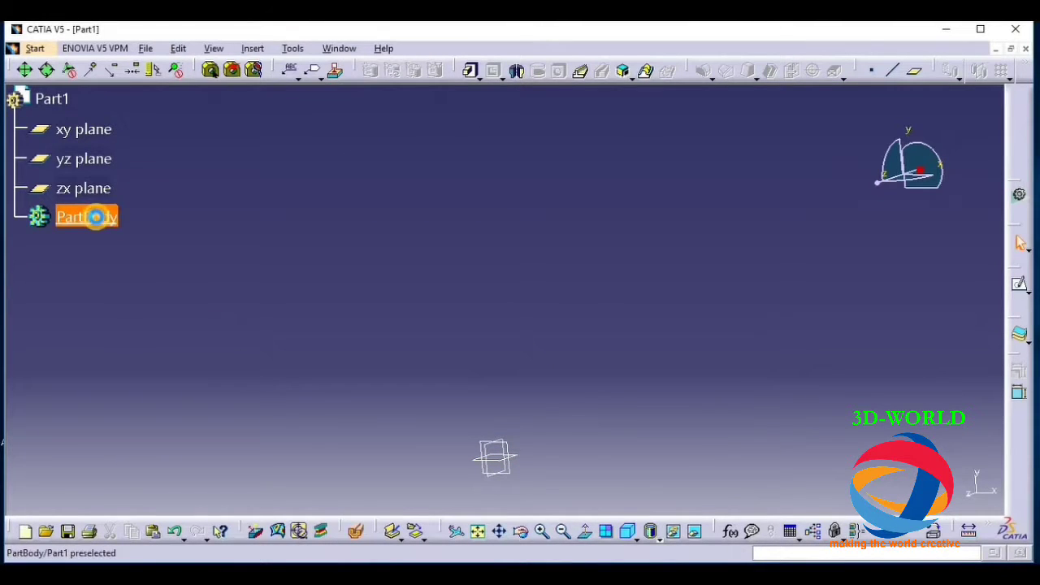
left_click(98, 130)
left_click(1020, 281)
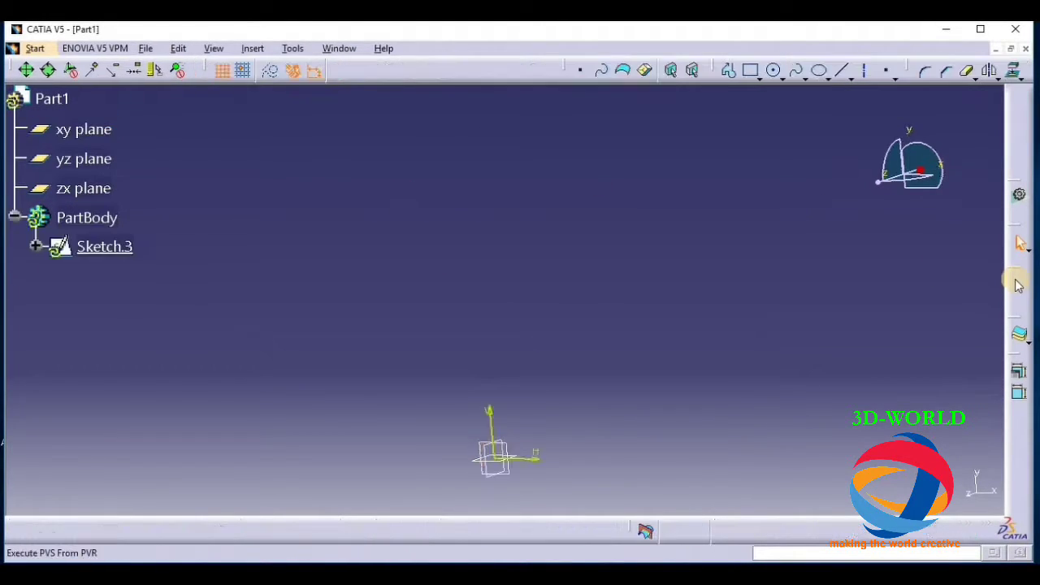
left_click(728, 72)
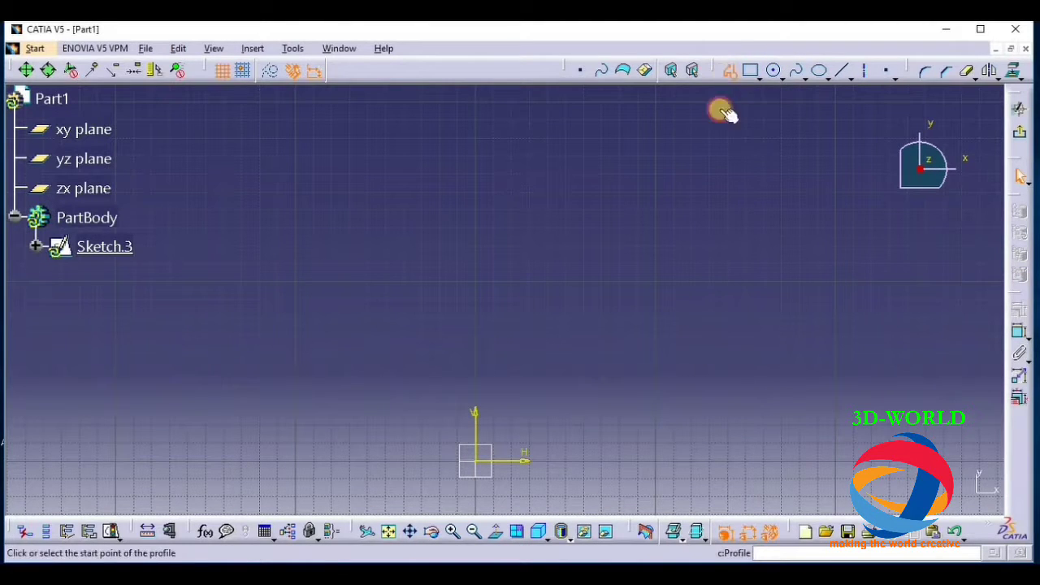
left_click(485, 463)
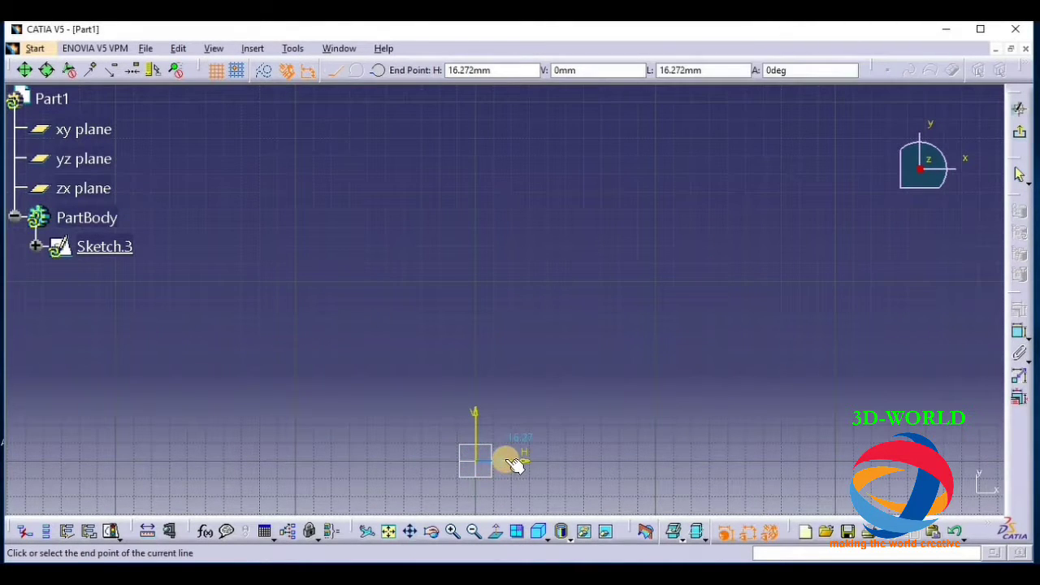
left_click(505, 461)
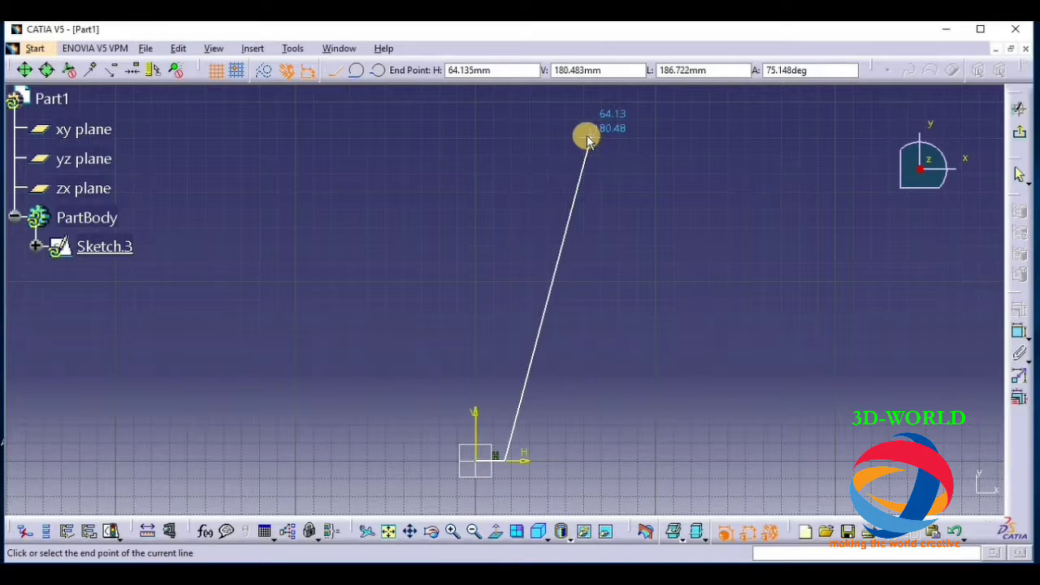
left_click(585, 138)
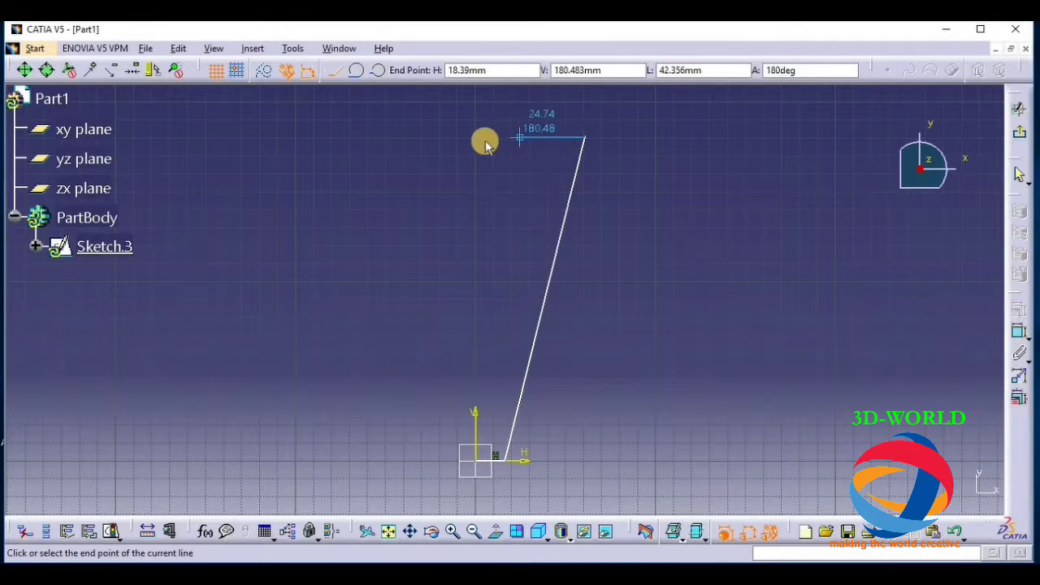
left_click(439, 138)
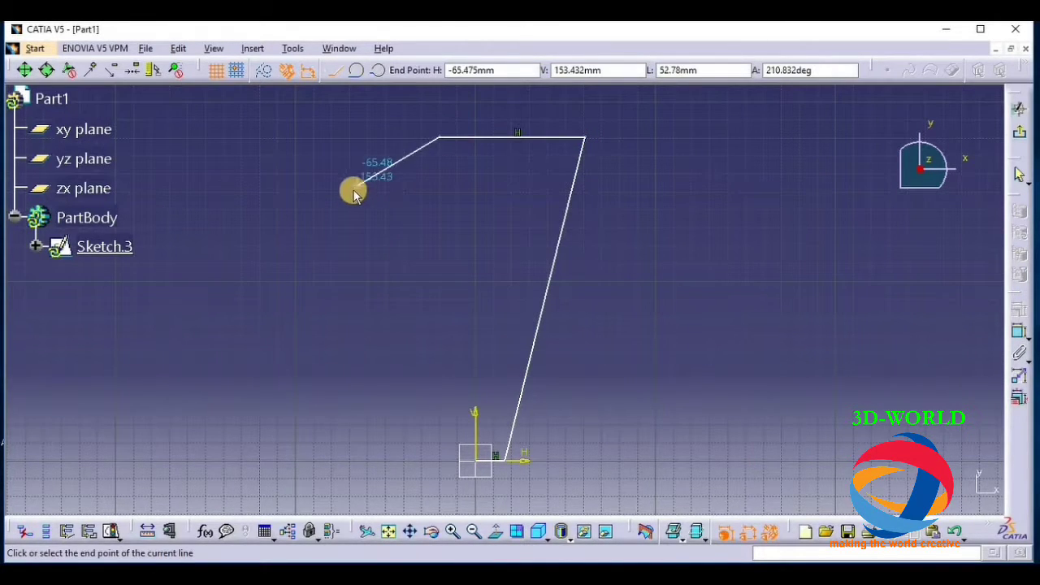
key("Escape")
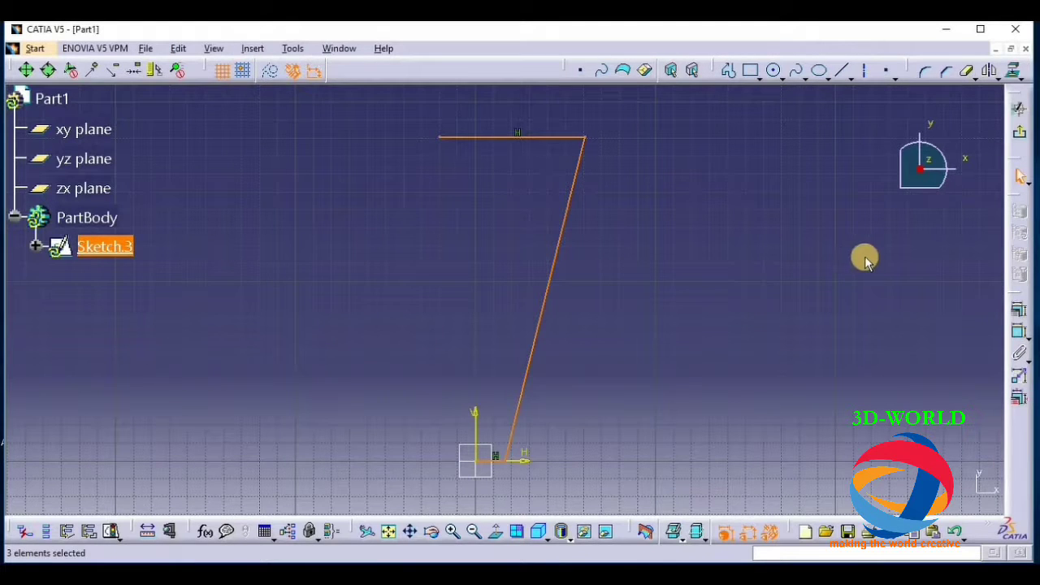
left_click(1018, 132)
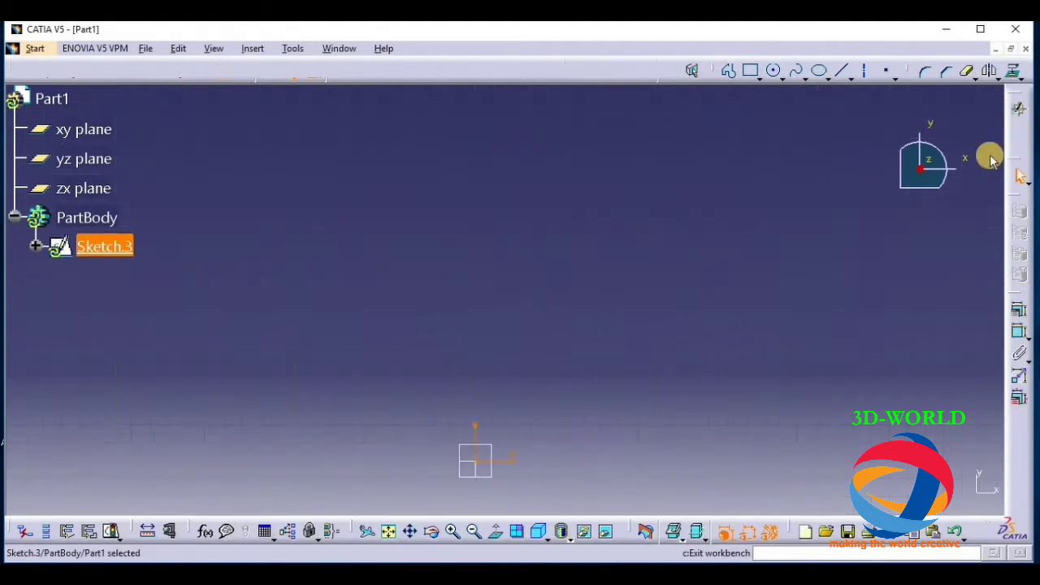
Step: Try to revolve the open profile 360 degrees about the sketch's vertical axis with Shaft, enabling Thick Profile at 1 mm after choosing the axis
left_click(517, 71)
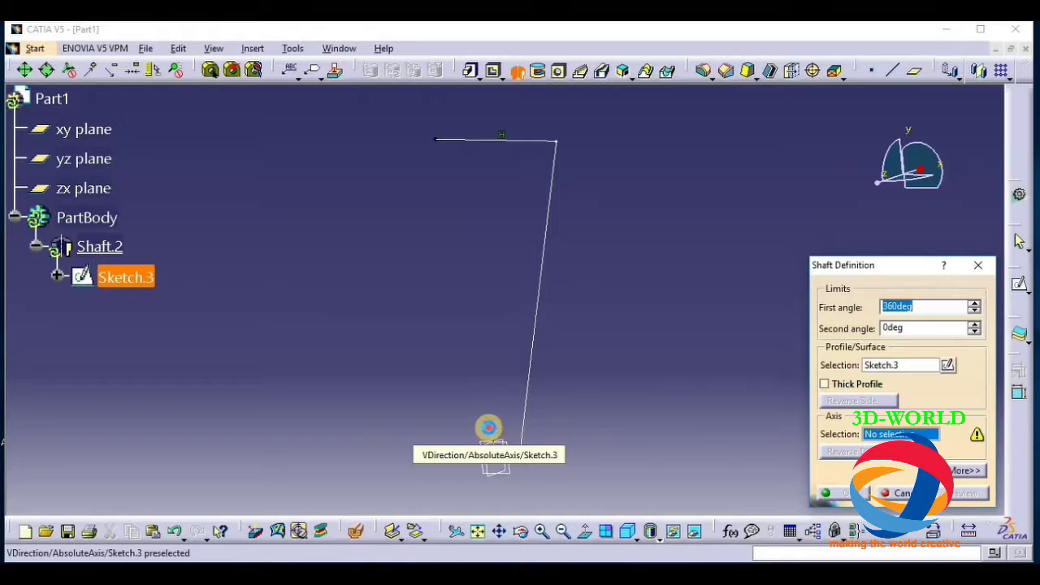
left_click(488, 428)
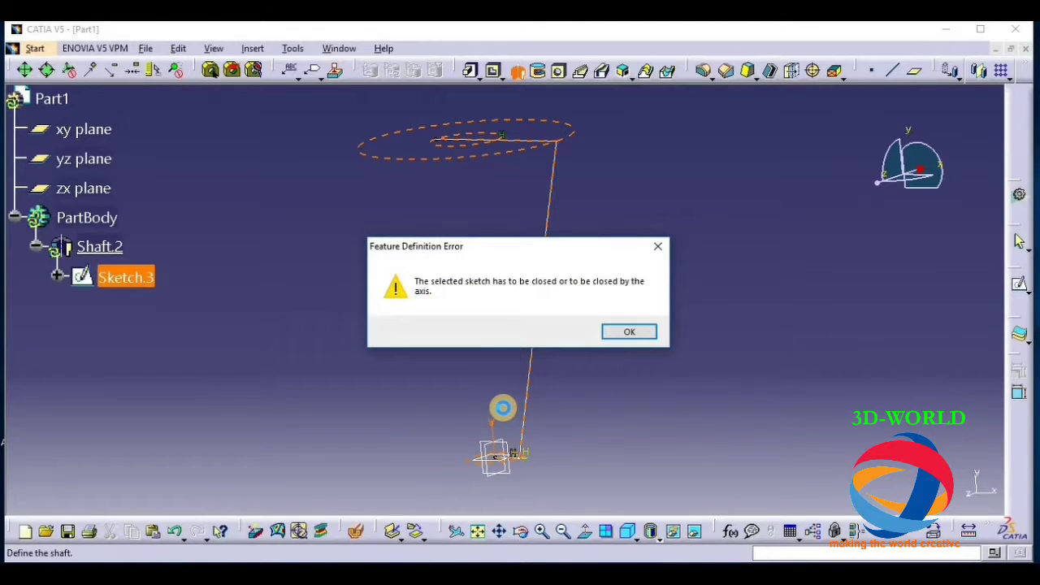
left_click(630, 333)
left_click(867, 387)
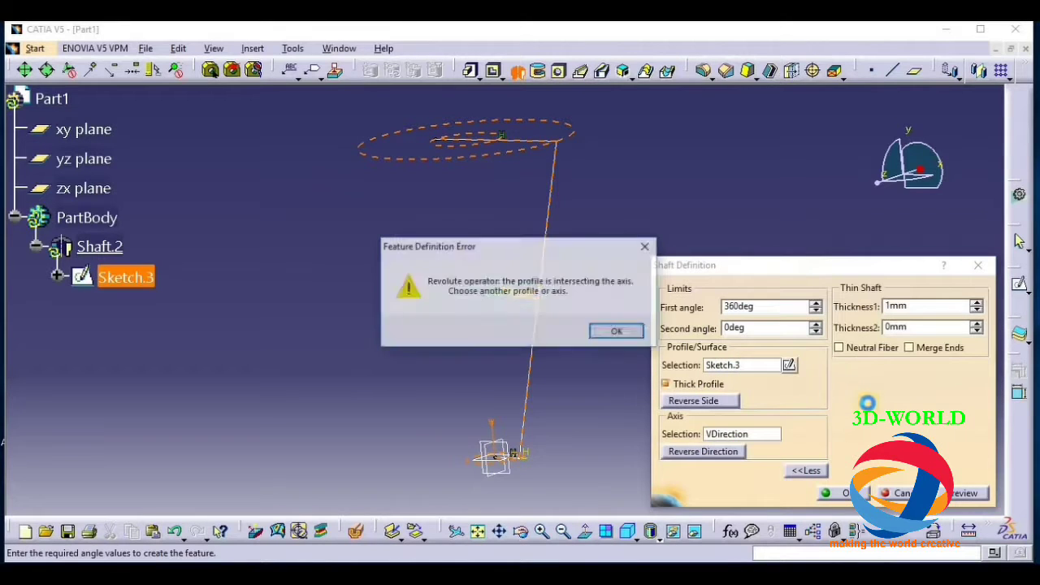
left_click(619, 332)
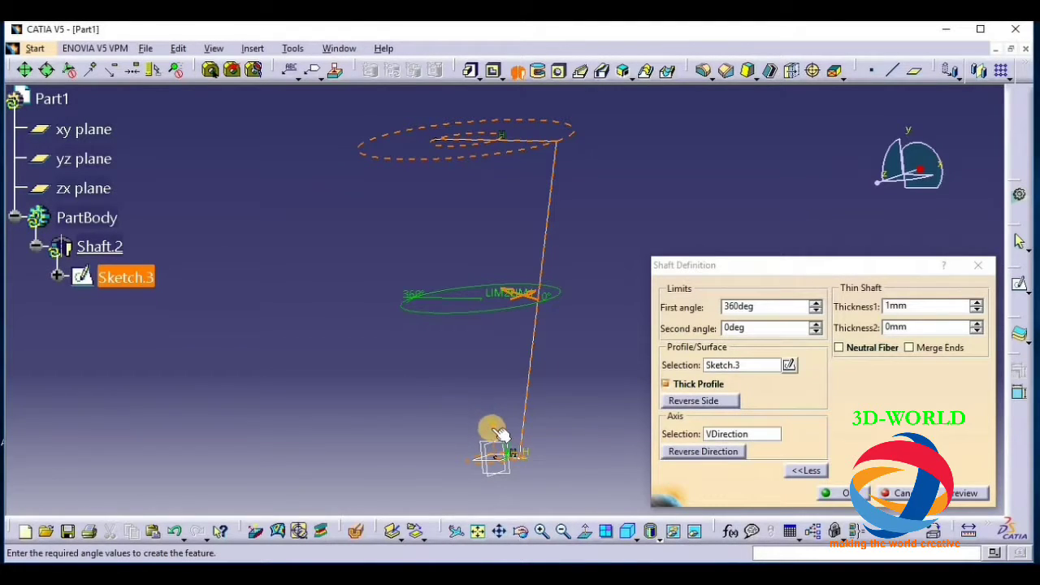
left_click(898, 493)
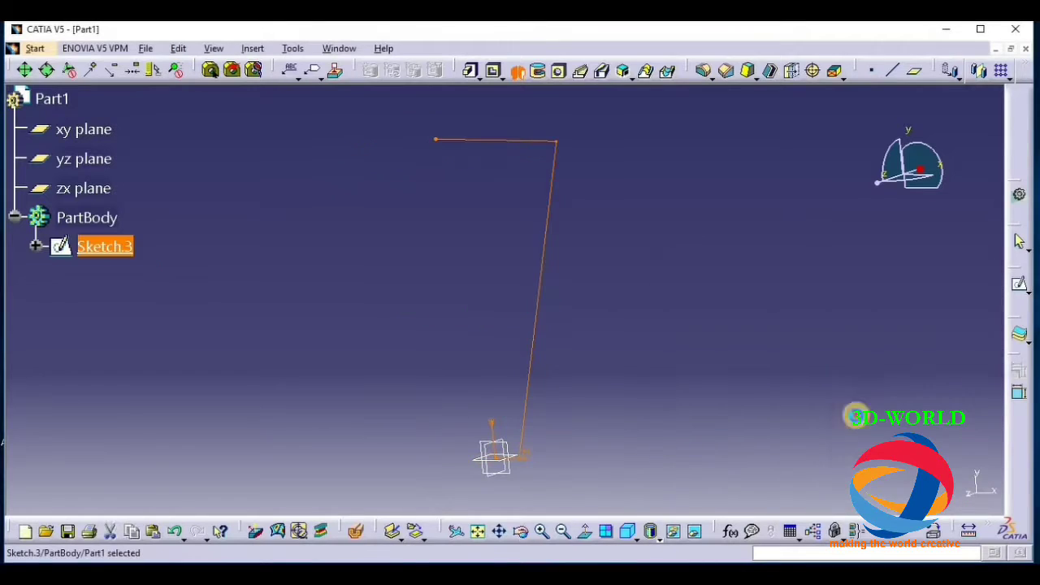
Step: Try the 360-degree Shaft again on the open profile, enabling Thick Profile at 1 mm before choosing the vertical axis
left_click(517, 71)
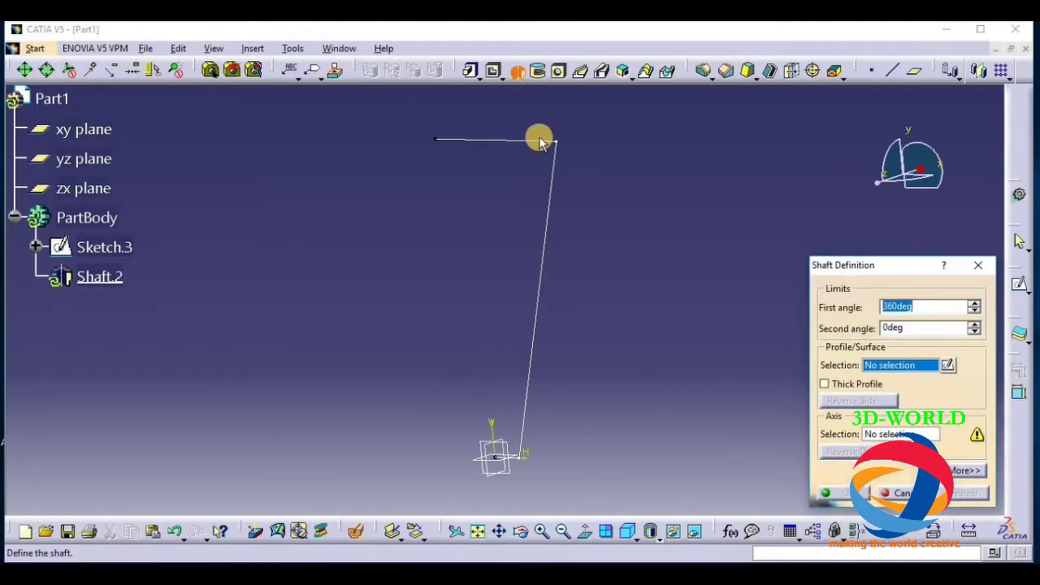
left_click(550, 146)
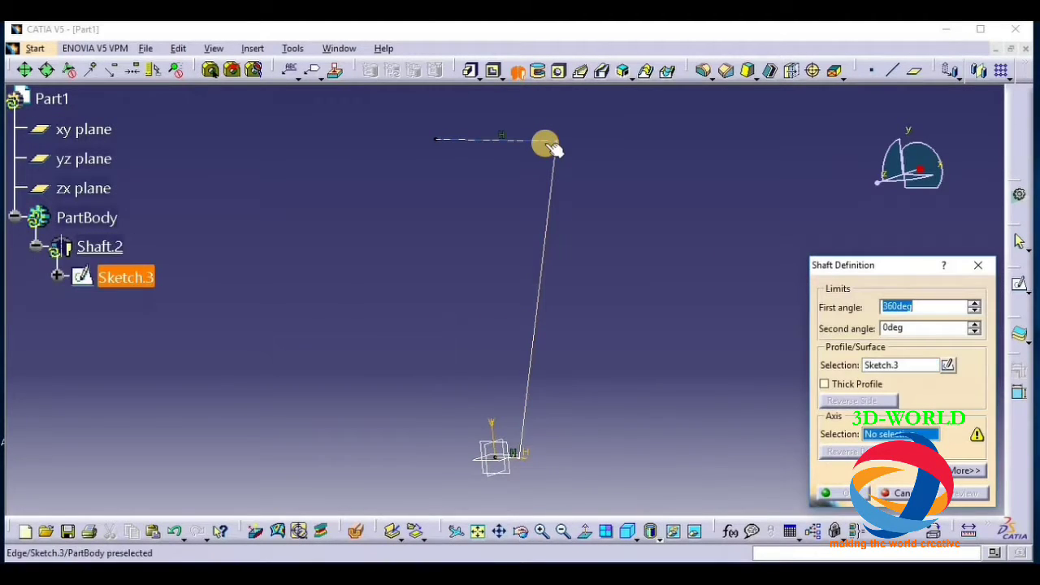
left_click(849, 387)
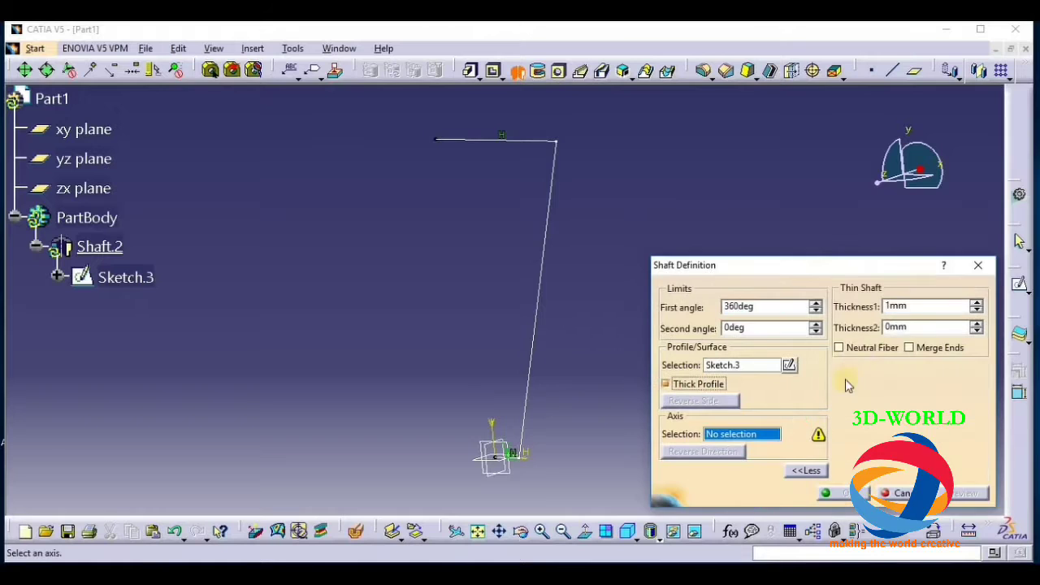
left_click(490, 430)
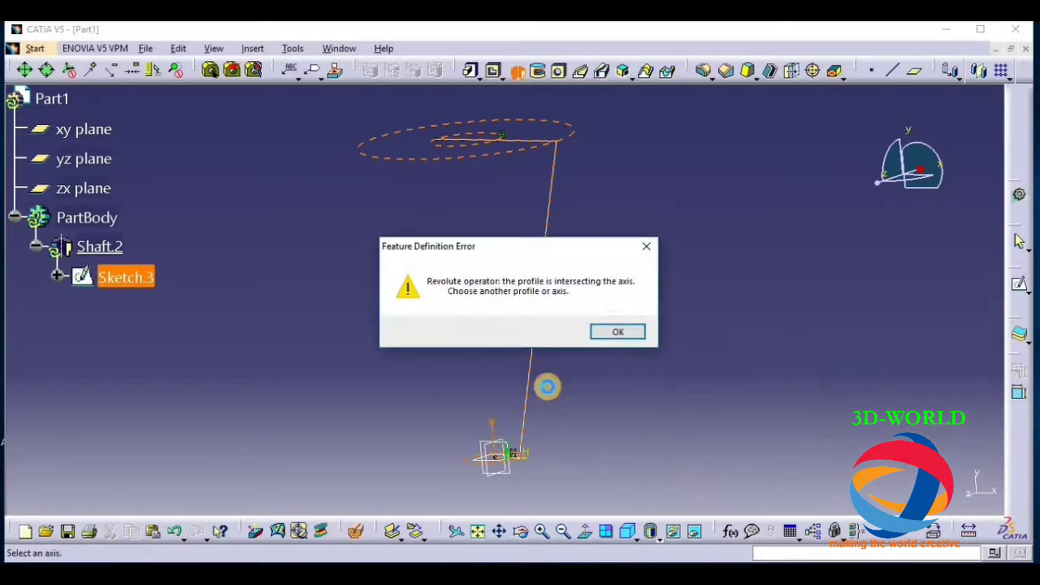
left_click(635, 332)
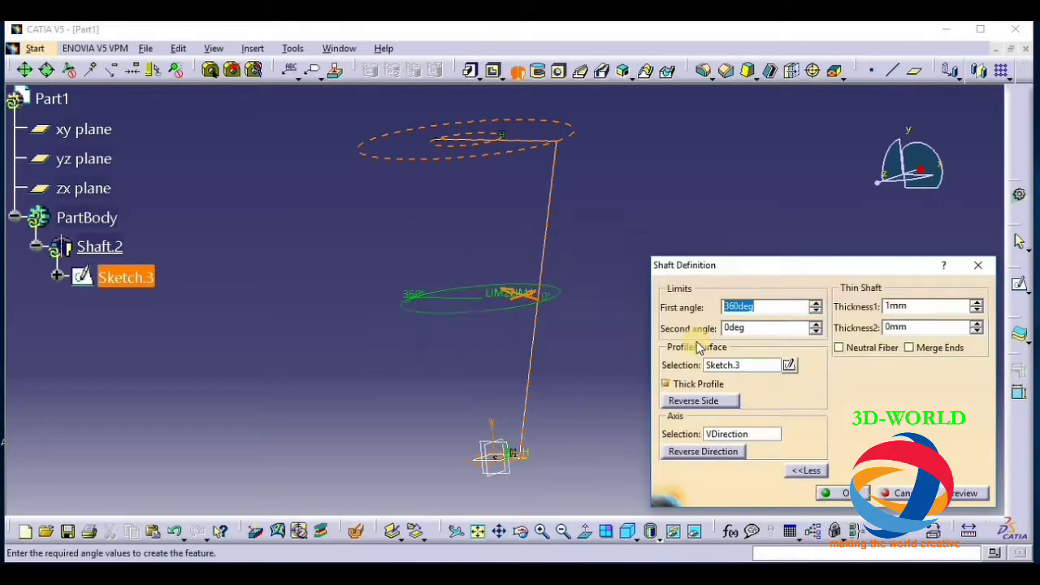
left_click(978, 265)
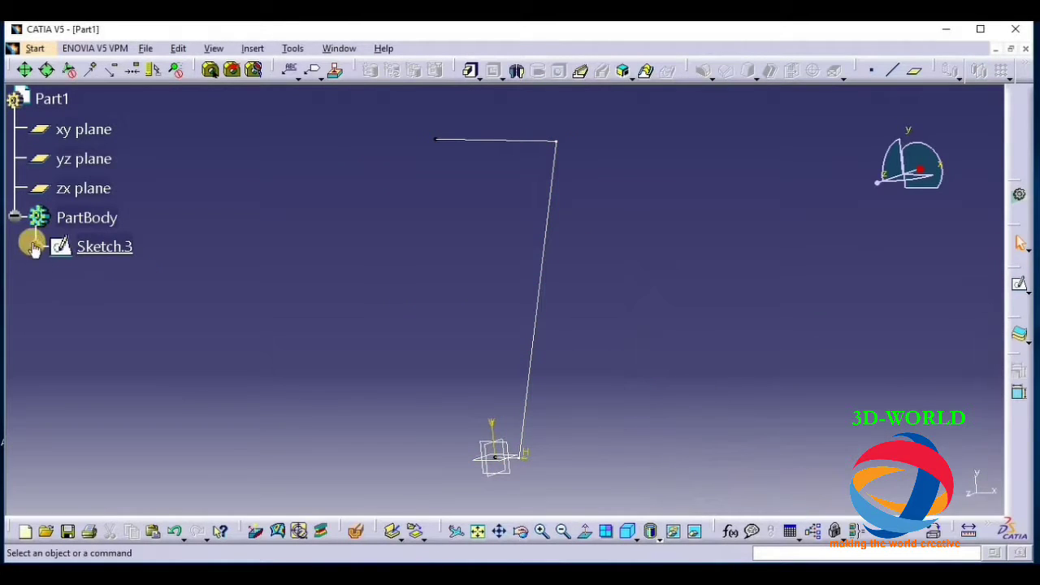
Step: Delete the open profile's base line and redraw it about 16 mm long, from the origin to the lower end of the slanted side
double_click(104, 246)
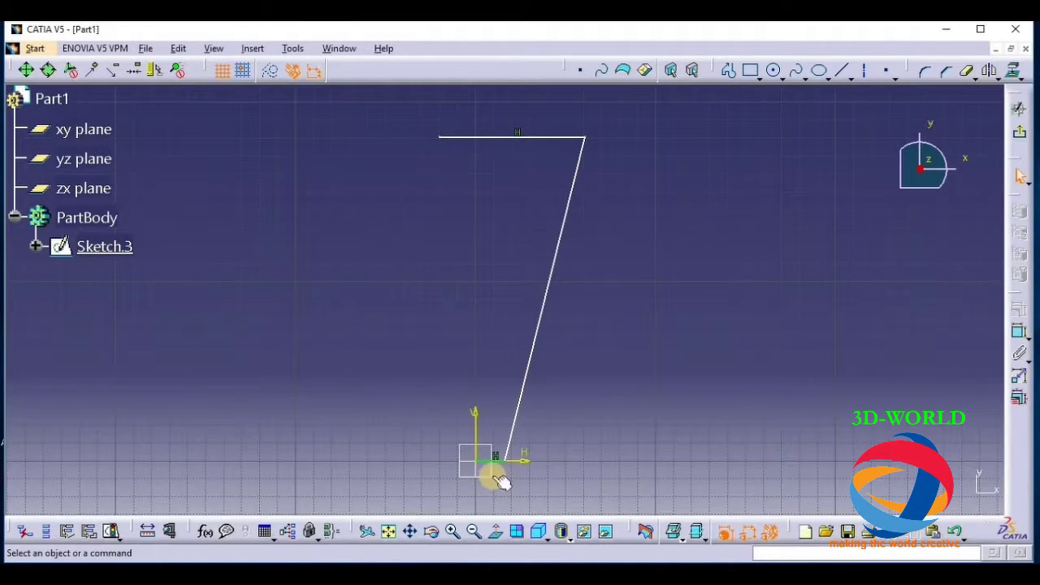
left_click(485, 467)
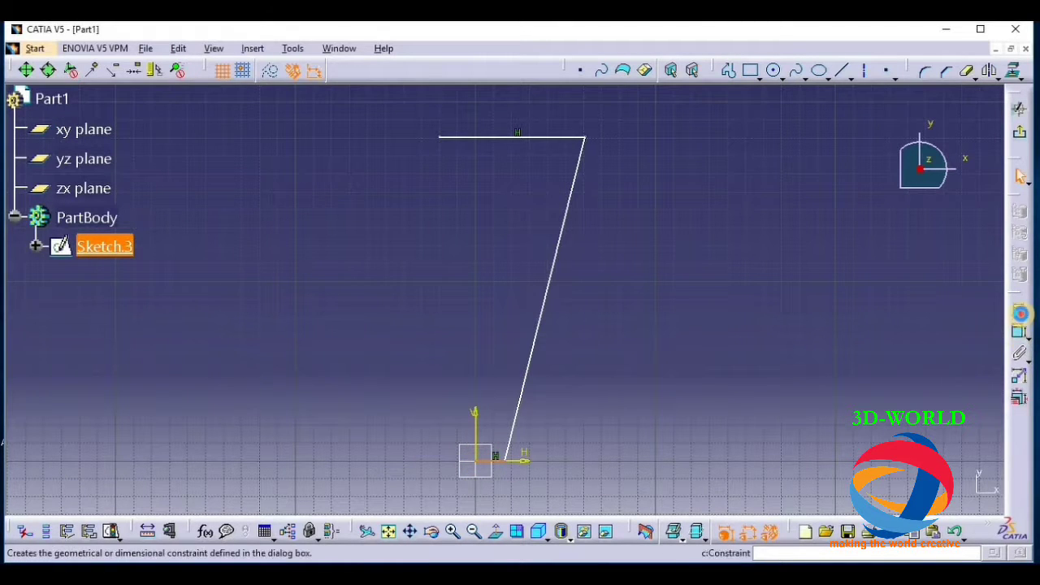
left_click(1018, 331)
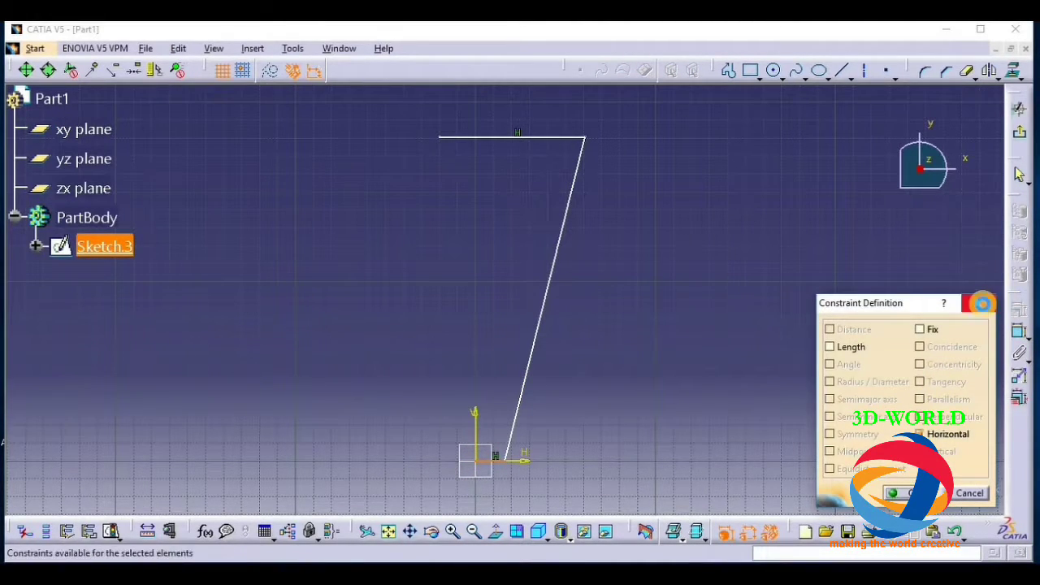
left_click(982, 303)
left_click(453, 535)
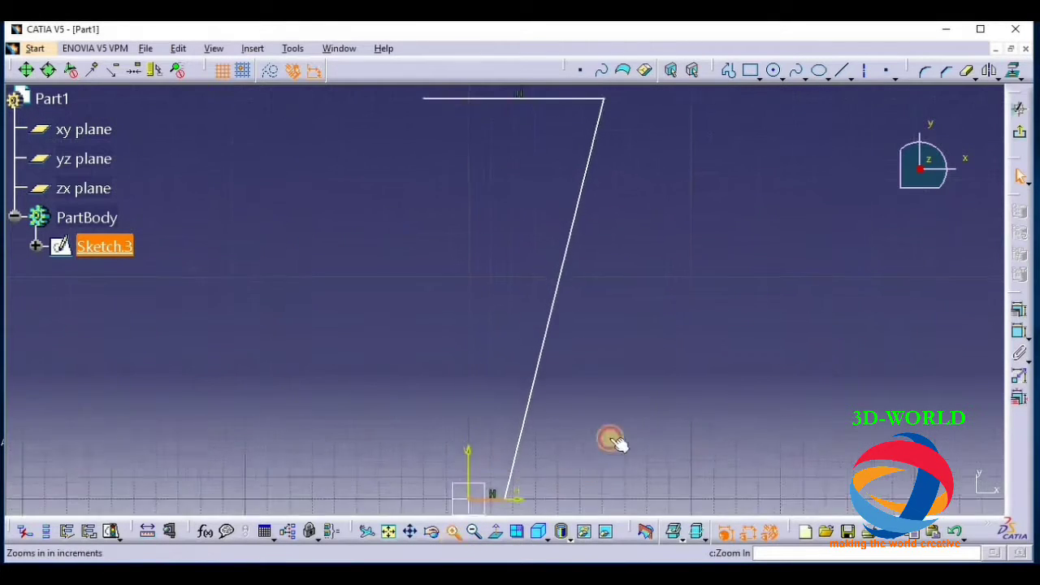
mouse_move(615, 439)
middle_mouse_down()
mouse_move(708, 169)
mouse_move(558, 339)
mouse_move(569, 325)
middle_mouse_up()
middle_click_drag(505, 300, 588, 272)
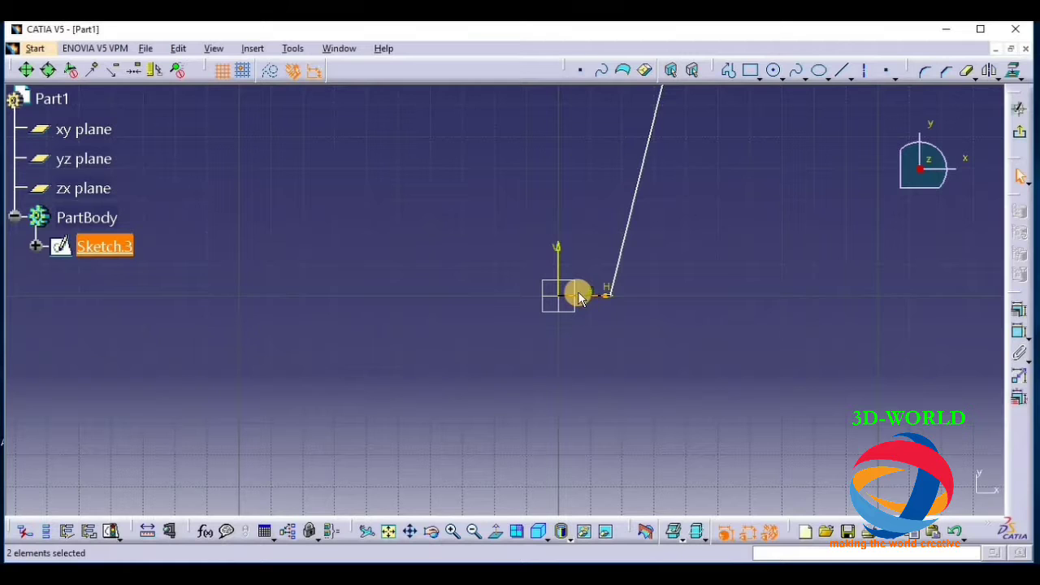
left_click(622, 334)
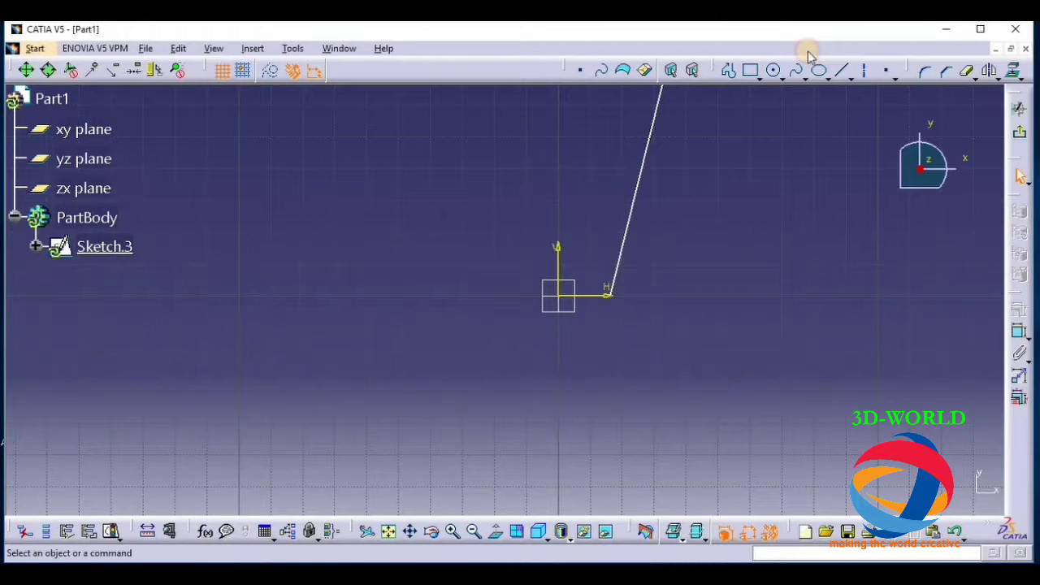
key("Return")
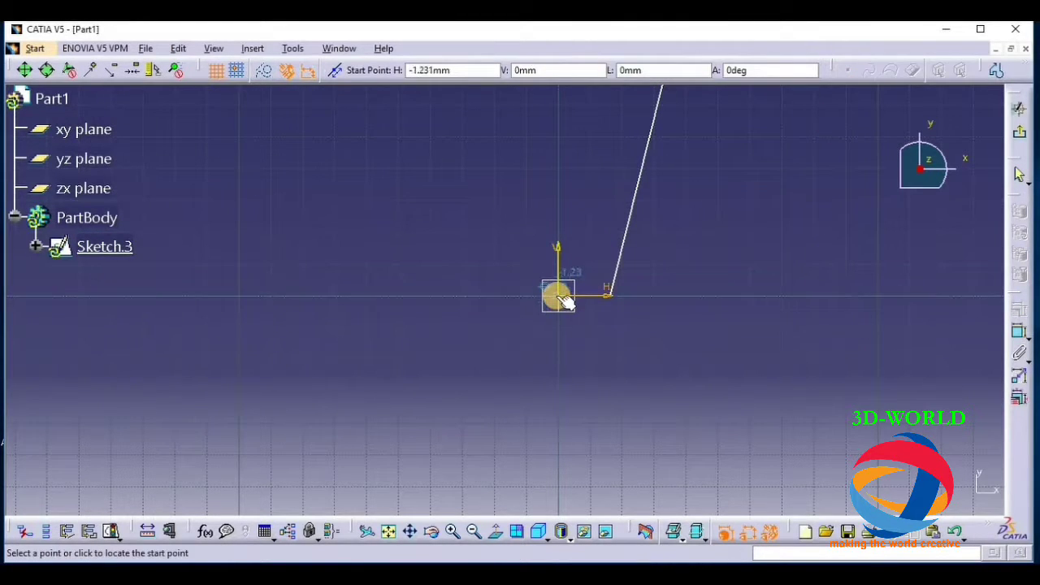
left_click(558, 295)
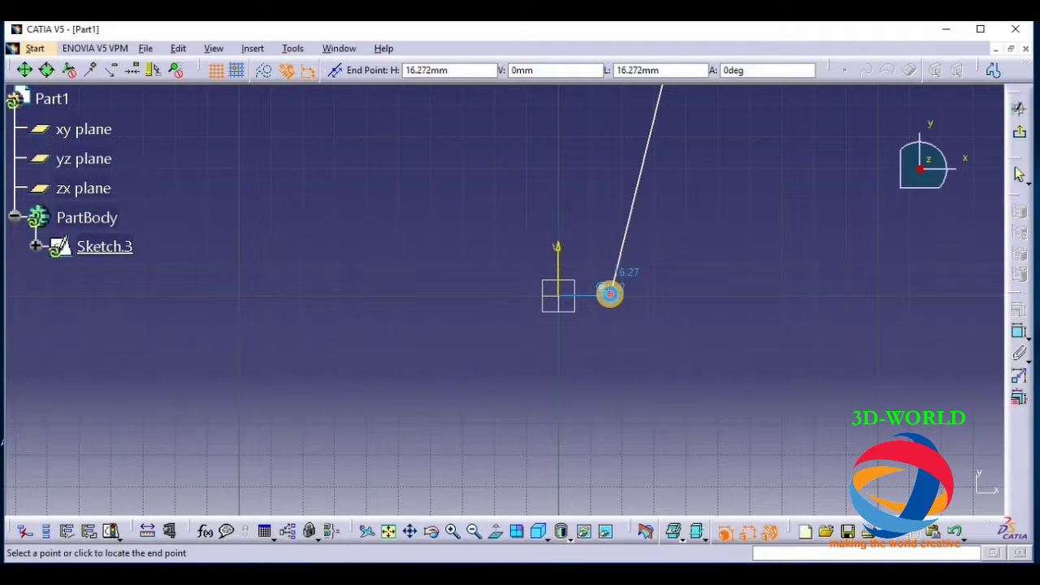
left_click(609, 293)
left_click(694, 340)
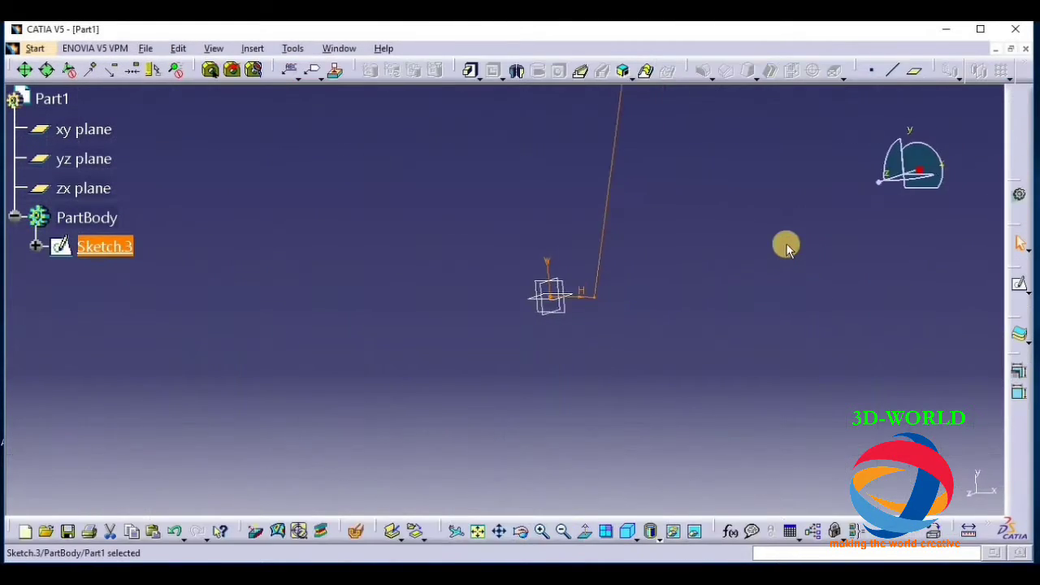
Step: Try the 360-degree Shaft on the profile with the redrawn base, using Thick Profile at 1 mm about the sketch's vertical axis
middle_click_drag(818, 437, 808, 393)
left_click(563, 532)
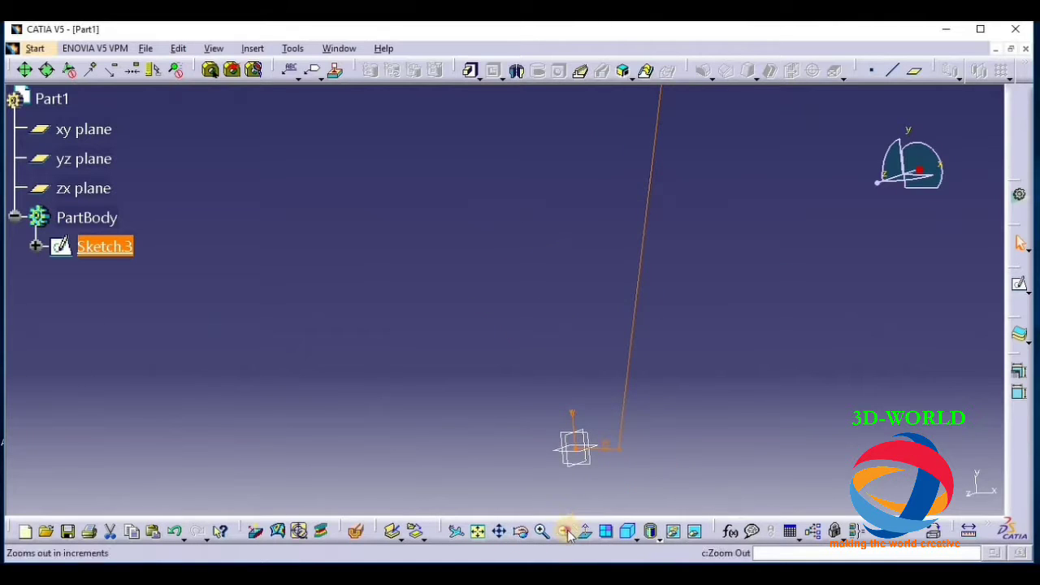
left_click(564, 532)
mouse_move(641, 429)
middle_mouse_down()
mouse_move(723, 307)
mouse_move(734, 386)
middle_mouse_up()
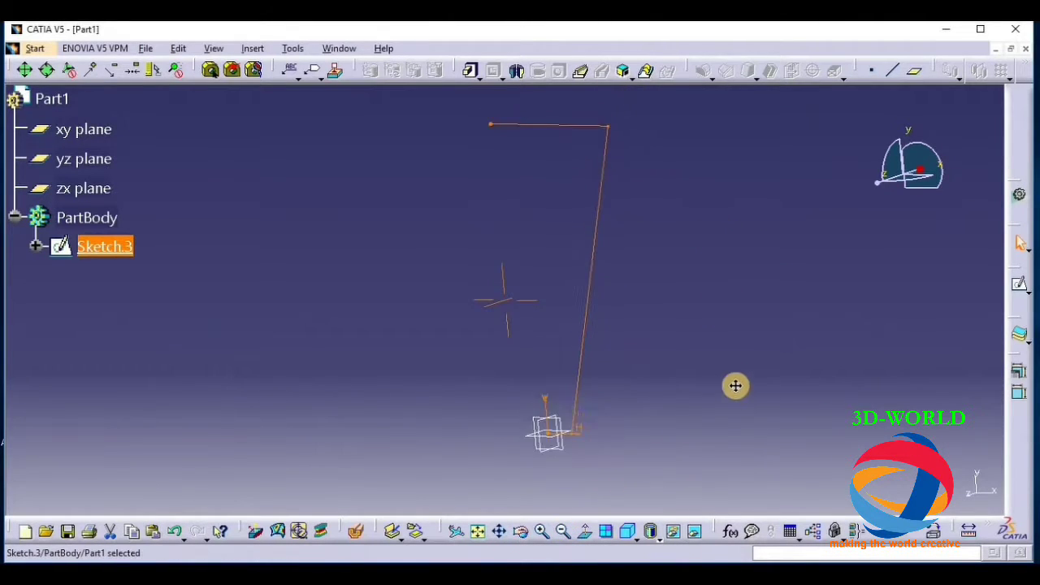
left_click(732, 318)
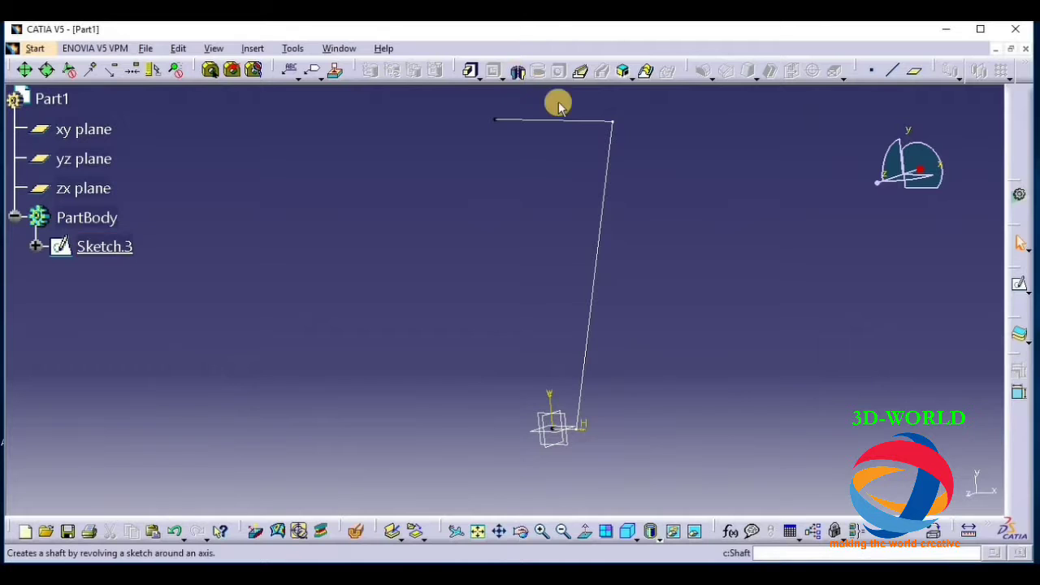
left_click(120, 237)
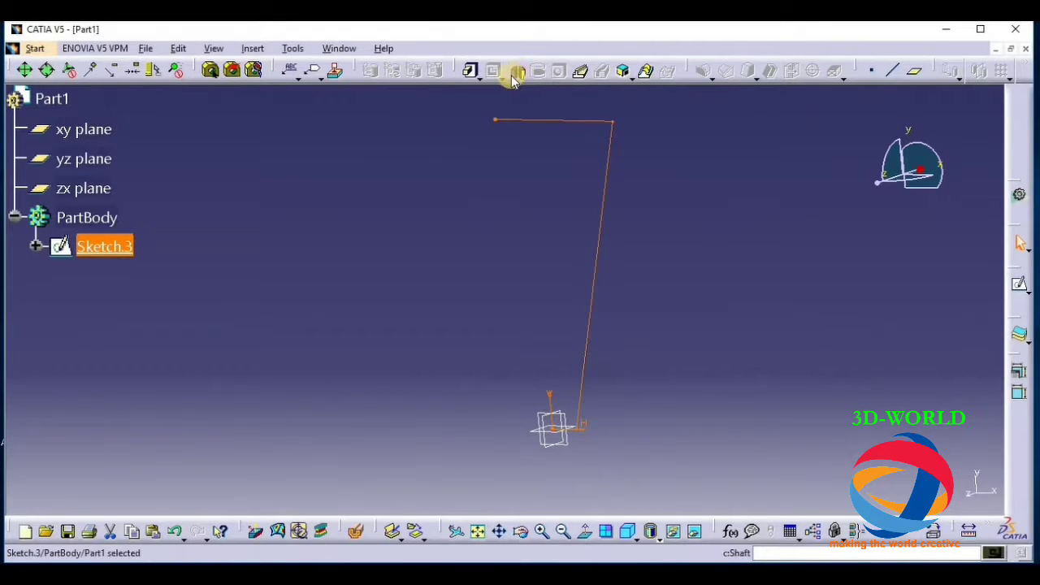
left_click(517, 73)
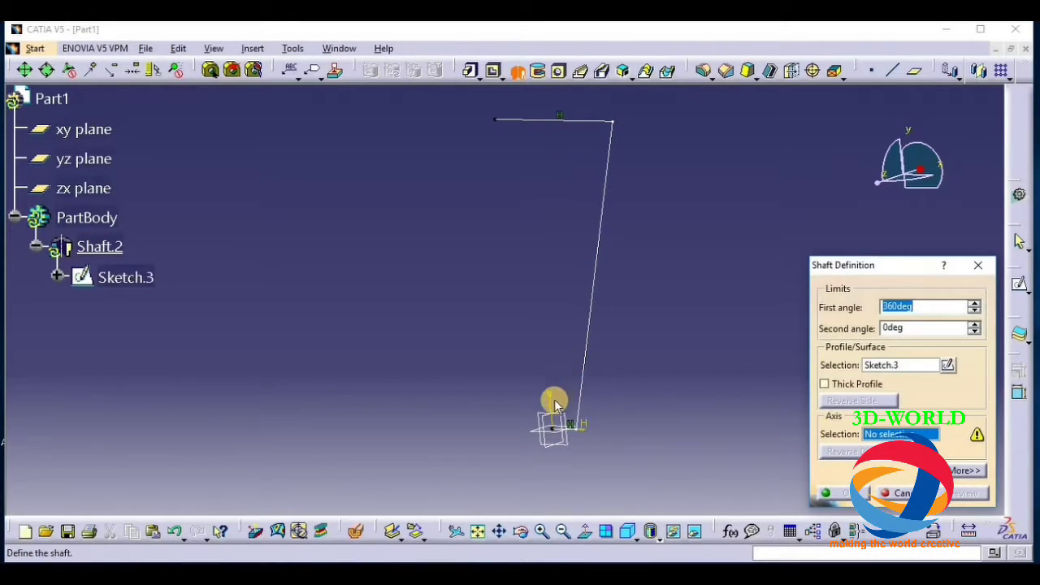
left_click(848, 381)
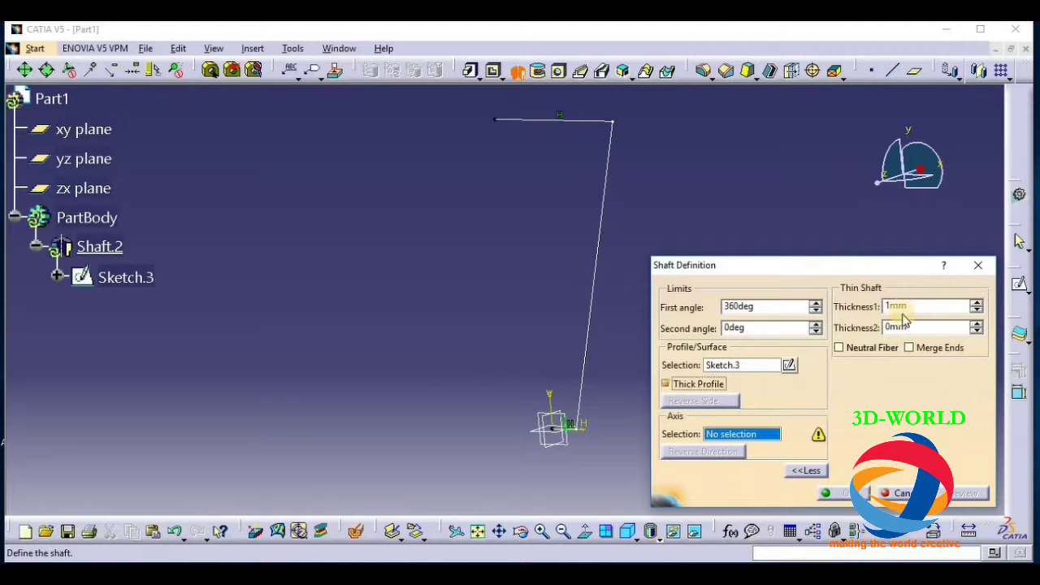
left_click(547, 400)
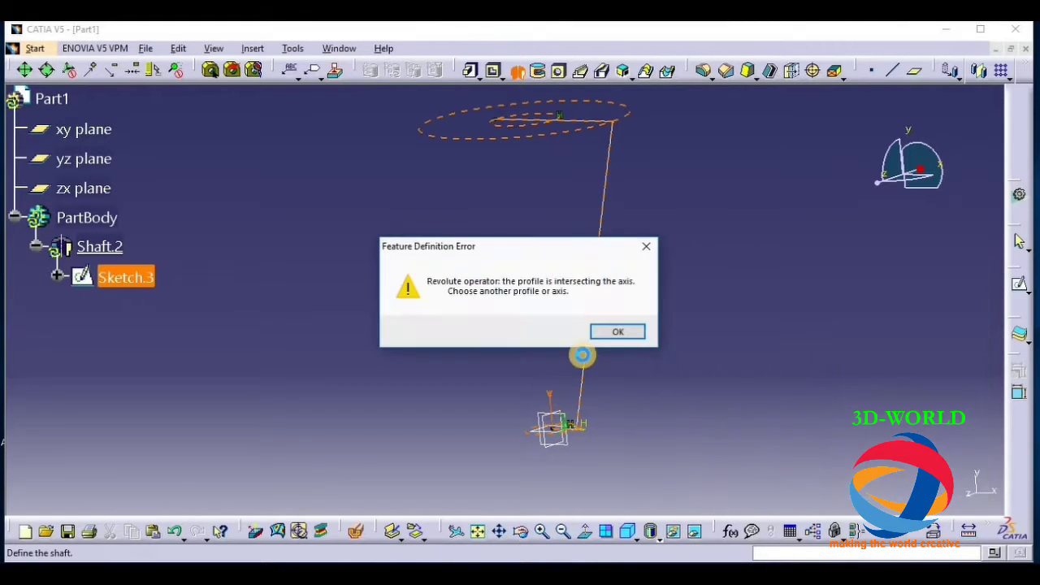
left_click(618, 331)
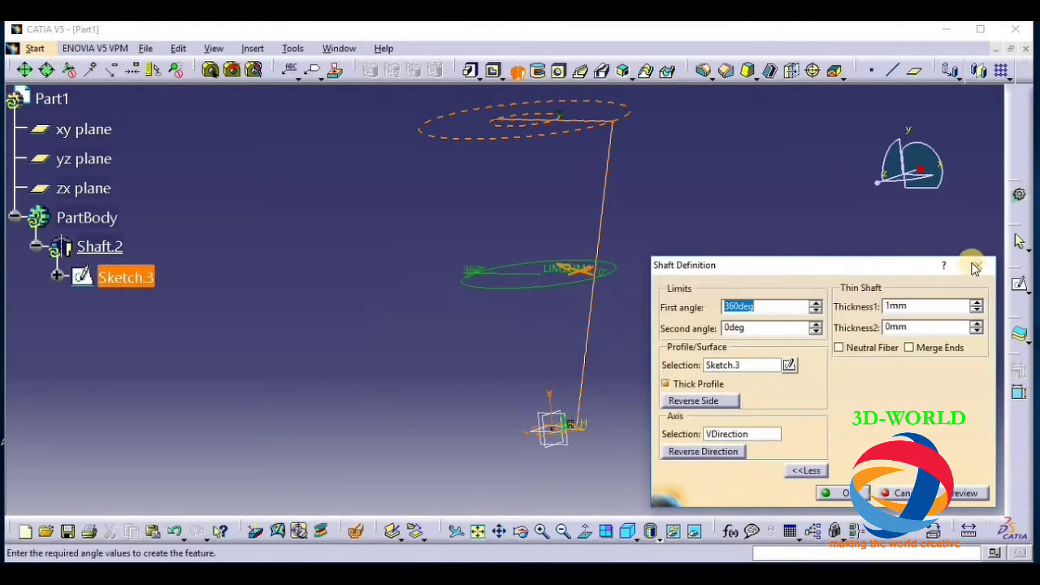
left_click(978, 265)
Step: Delete the open profile's sketch and start a new sketch on the xy plane
right_click(110, 250)
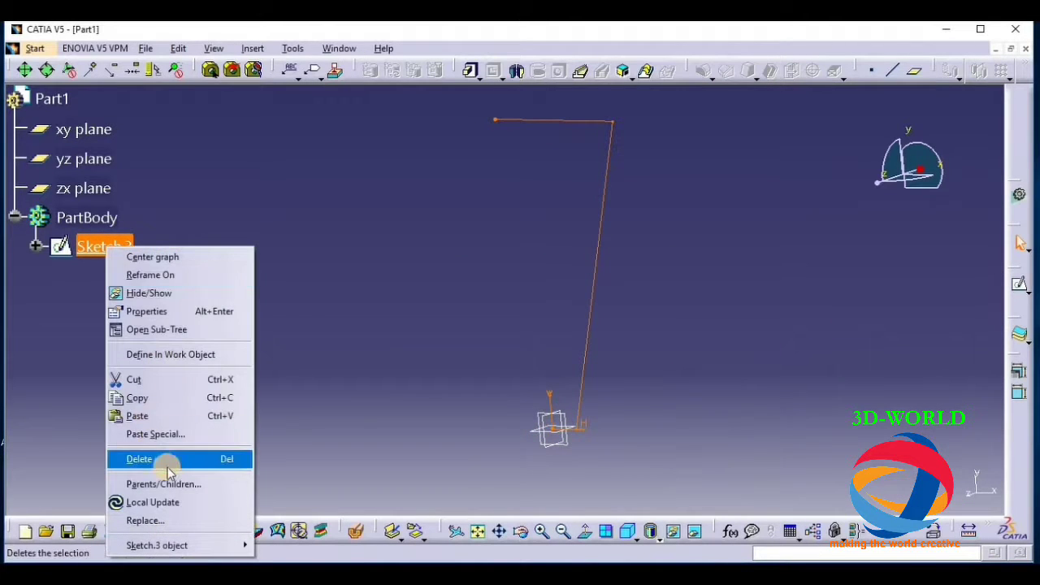
left_click(163, 461)
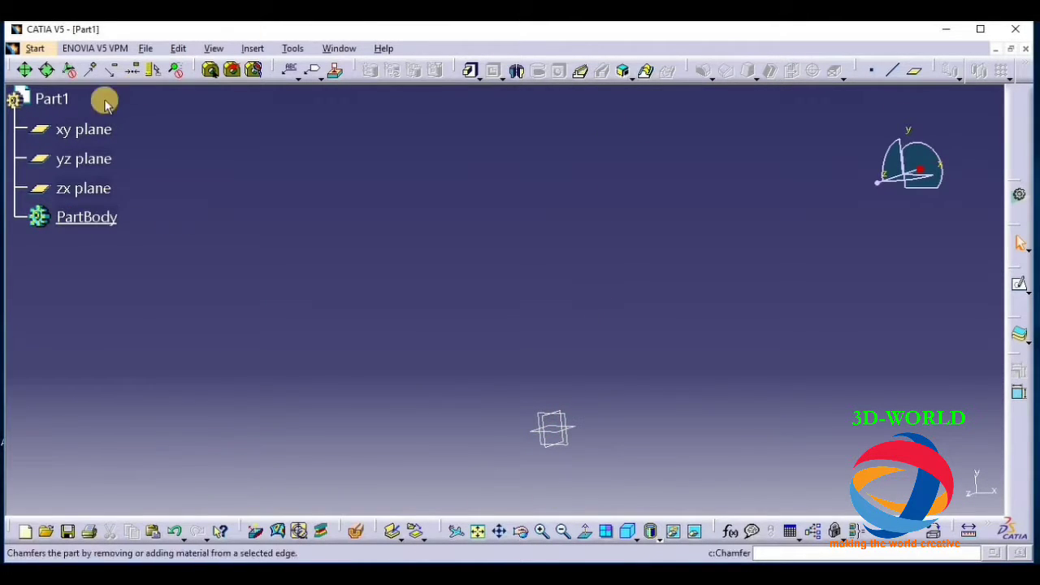
left_click(84, 129)
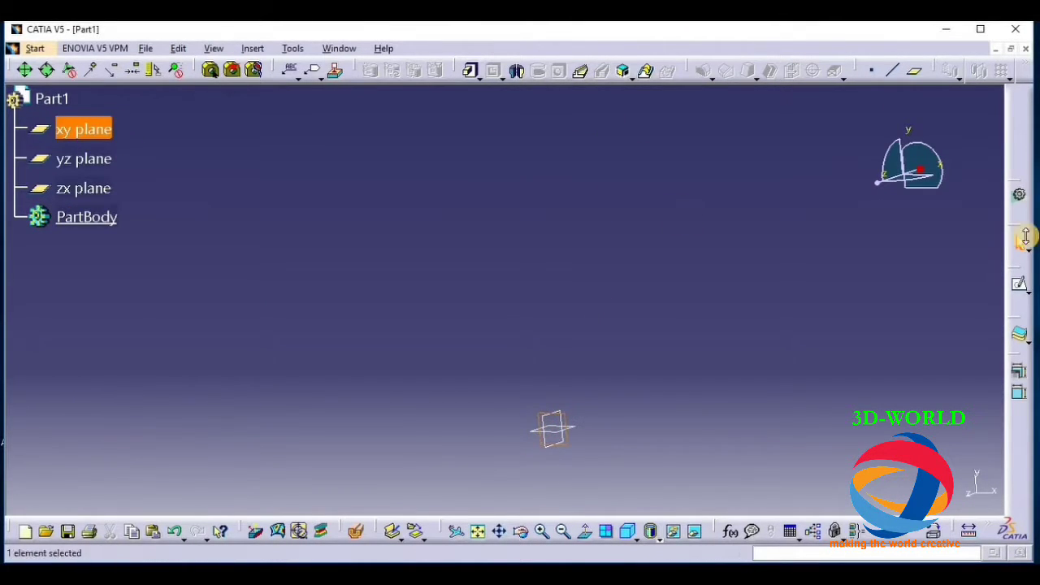
left_click(1020, 283)
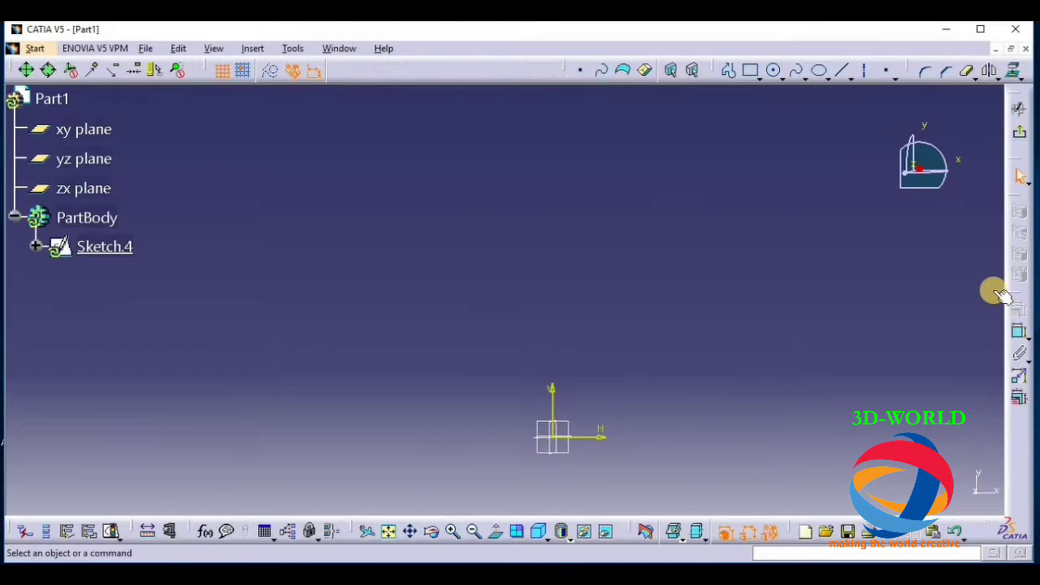
left_click(840, 72)
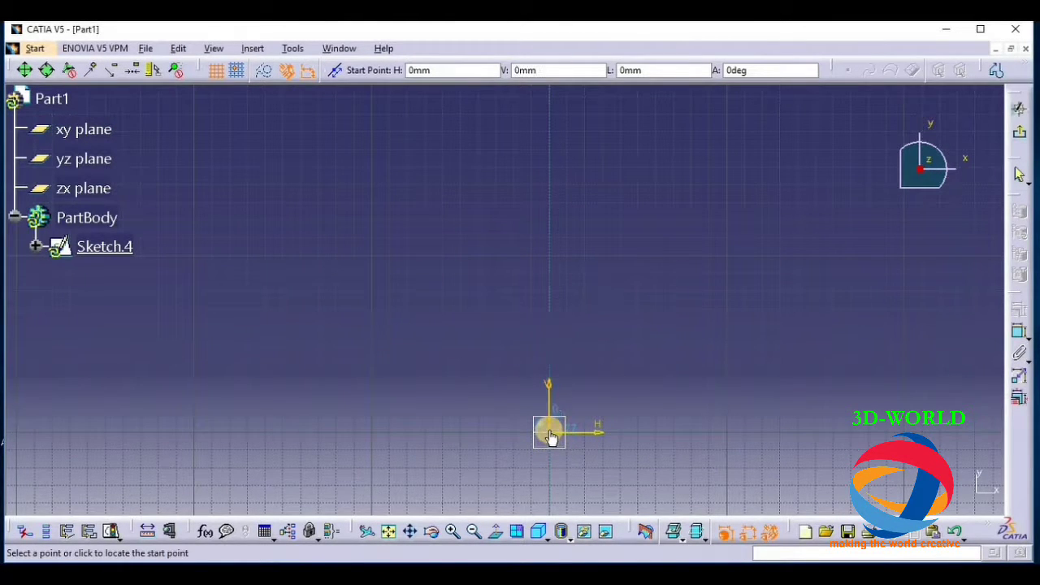
left_click(550, 437)
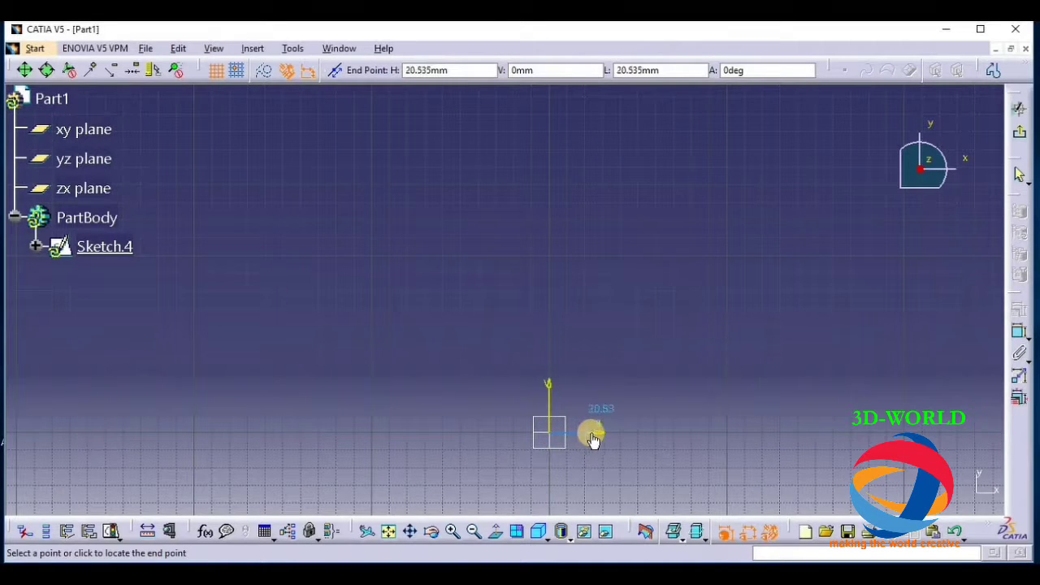
left_click(585, 438)
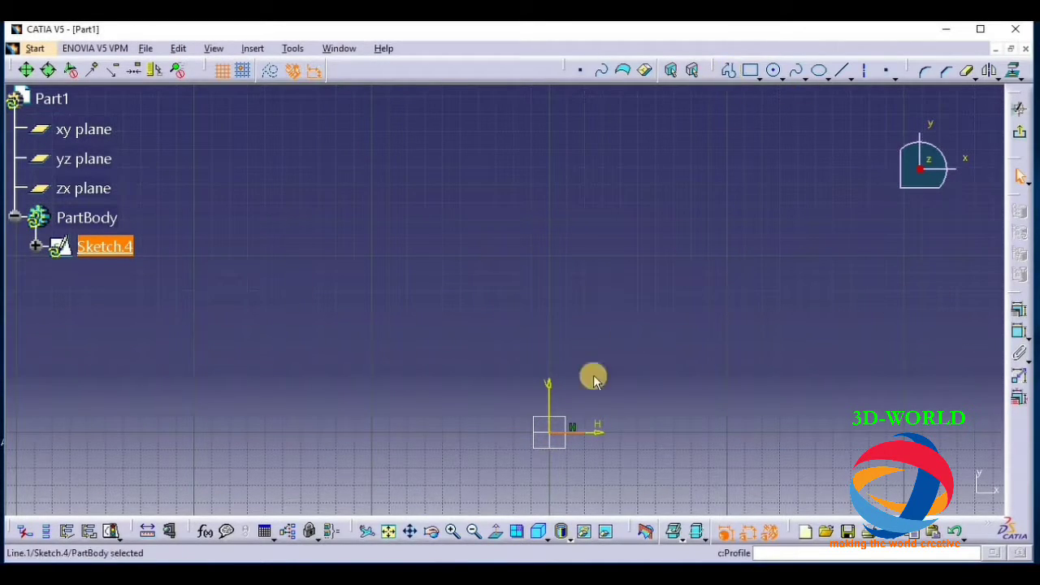
left_click(581, 431)
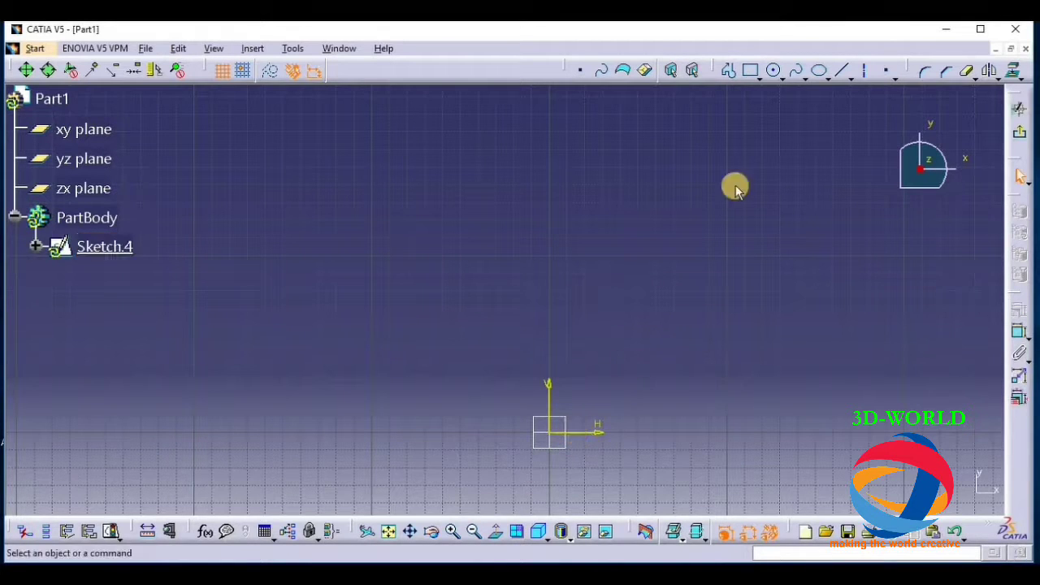
Step: Draw an open profile from the origin: short horizontal base, slanted side about 206 mm long, and horizontal top line ending exactly on the vertical axis
left_click(729, 72)
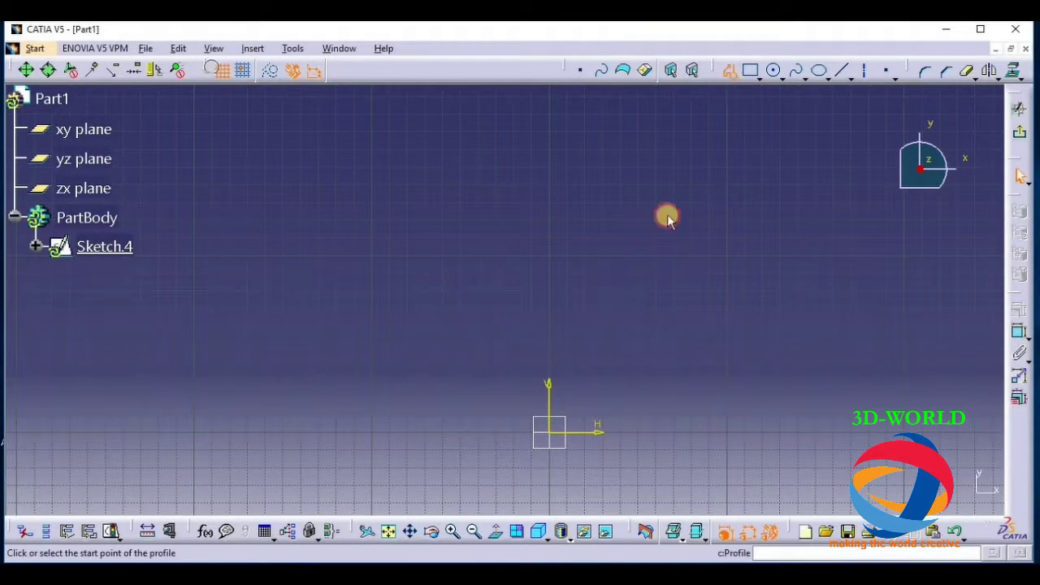
left_click(558, 437)
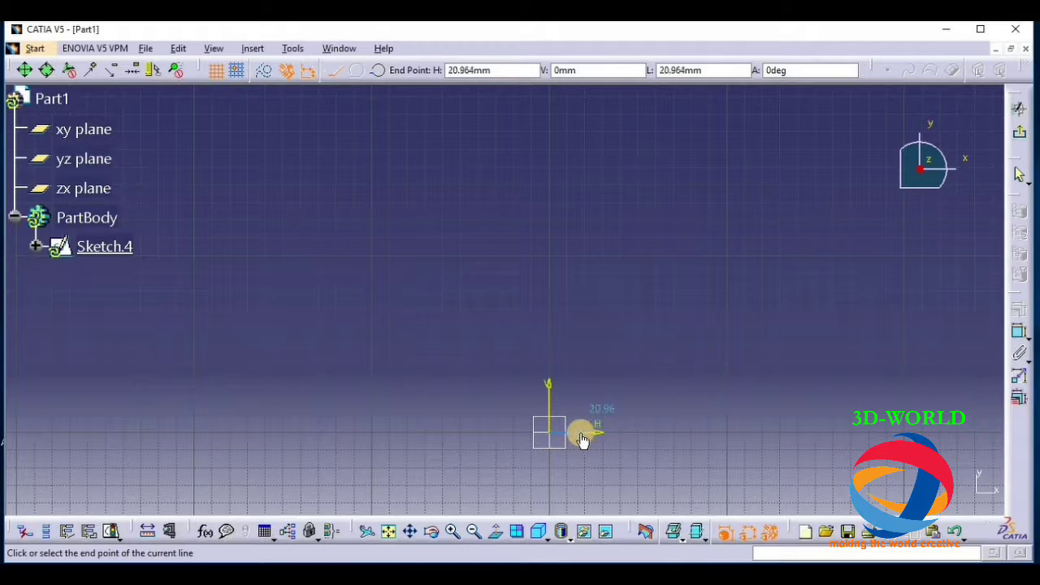
middle_click_drag(653, 158, 615, 190)
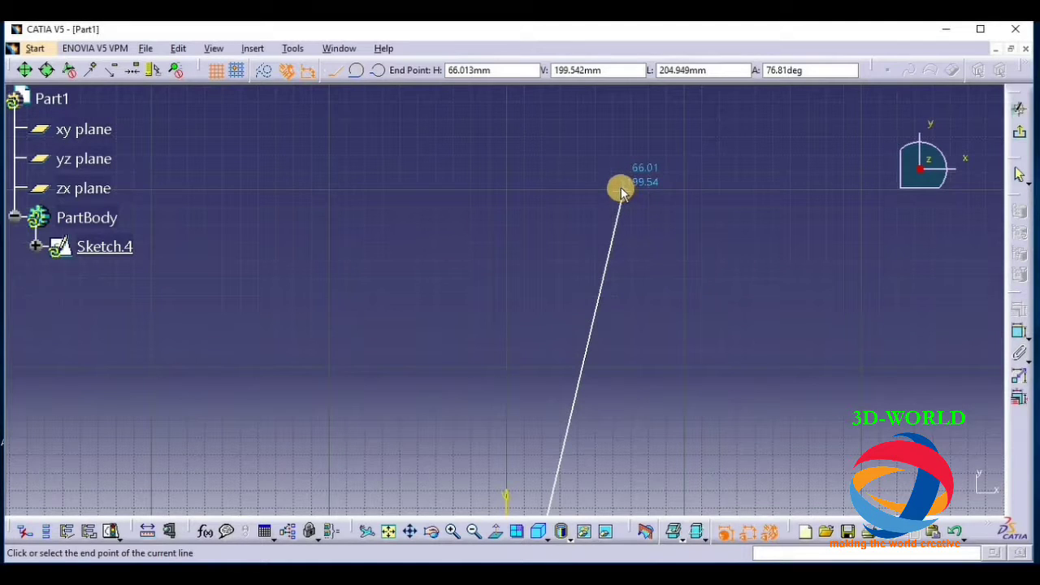
left_click(621, 190)
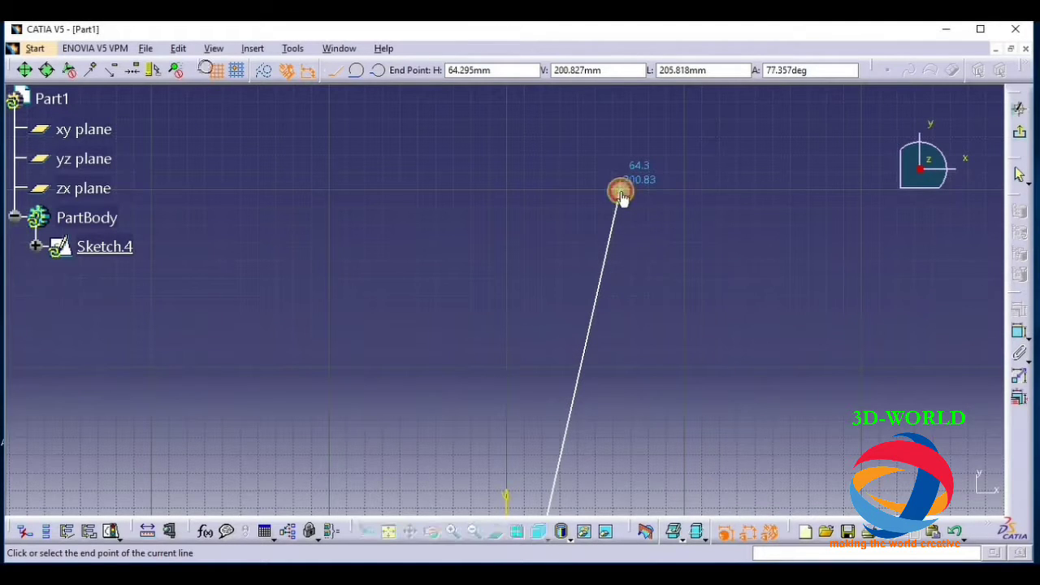
left_click(506, 190)
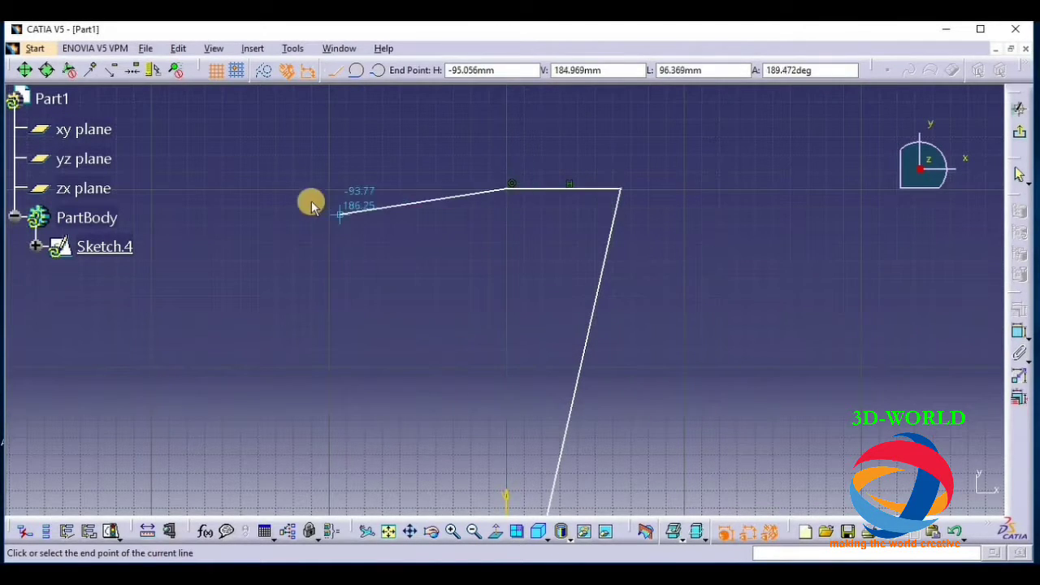
key("Escape")
mouse_move(782, 346)
middle_mouse_down()
mouse_move(772, 236)
mouse_move(762, 291)
middle_mouse_up()
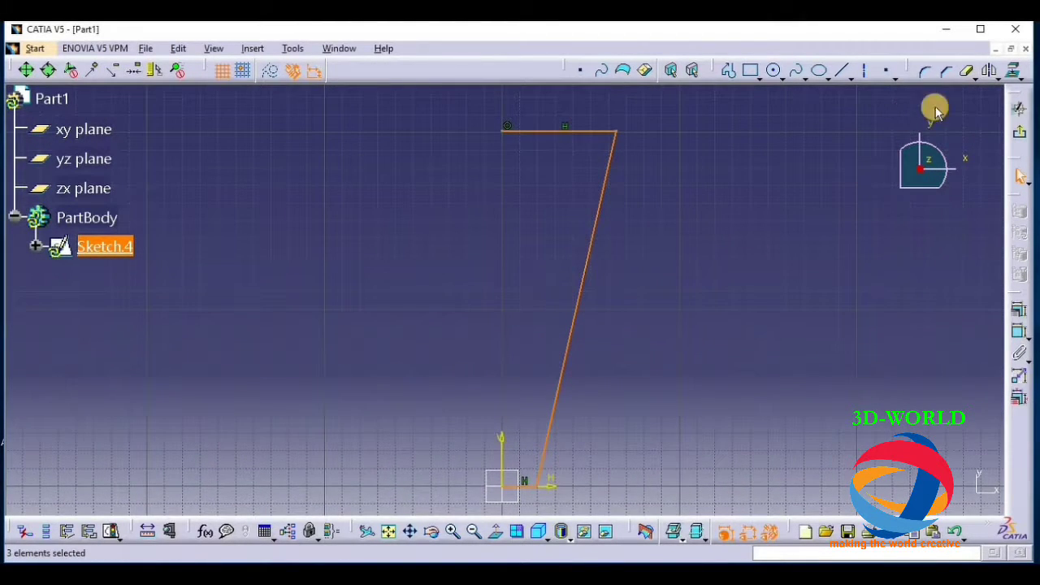
left_click(1014, 131)
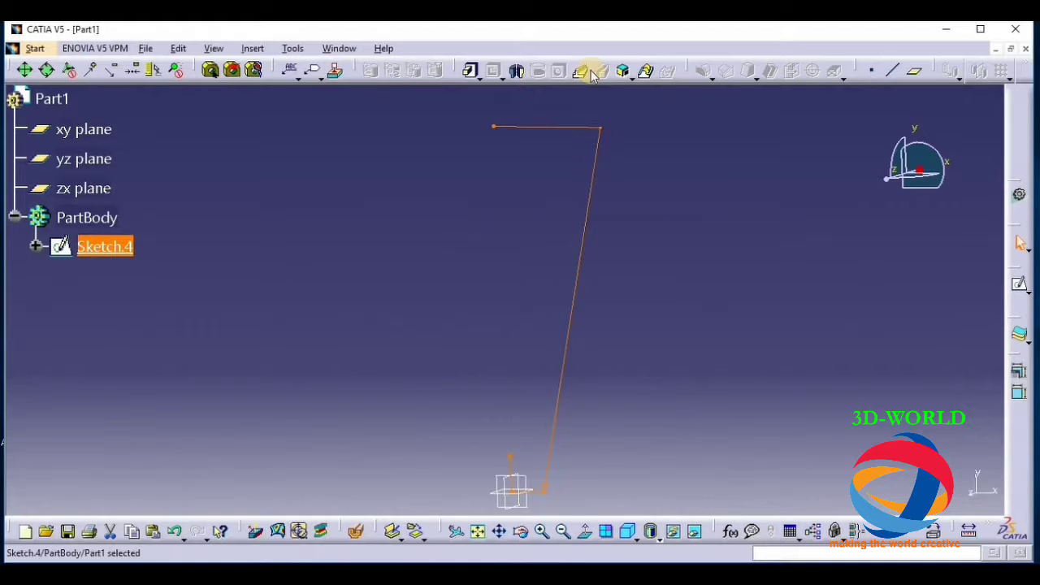
Step: Revolve the open profile 360 degrees with Shaft about the sketch's vertical axis, using Thick Profile with Thickness1 at 1 mm
left_click(517, 72)
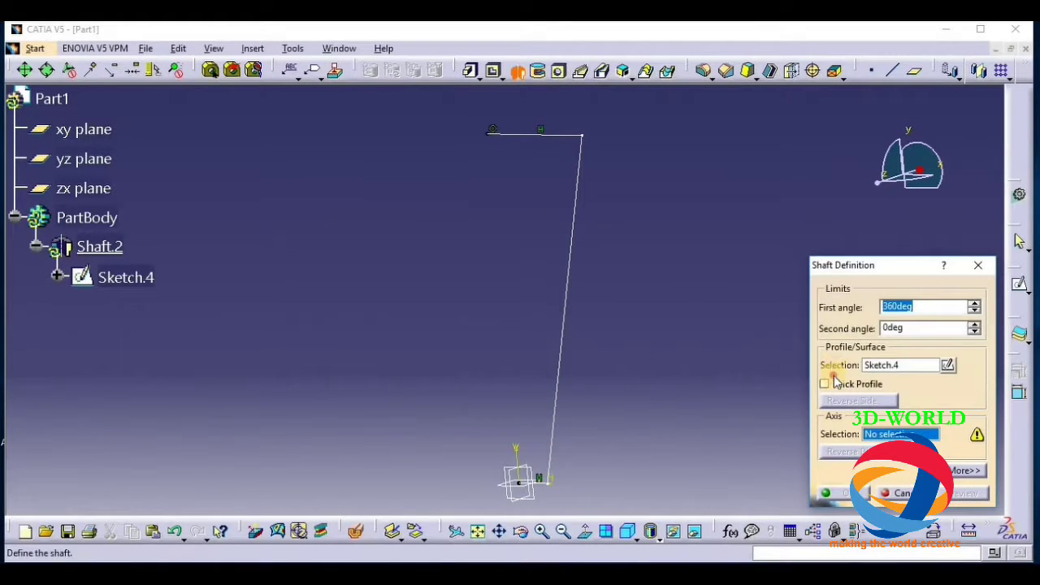
left_click(826, 382)
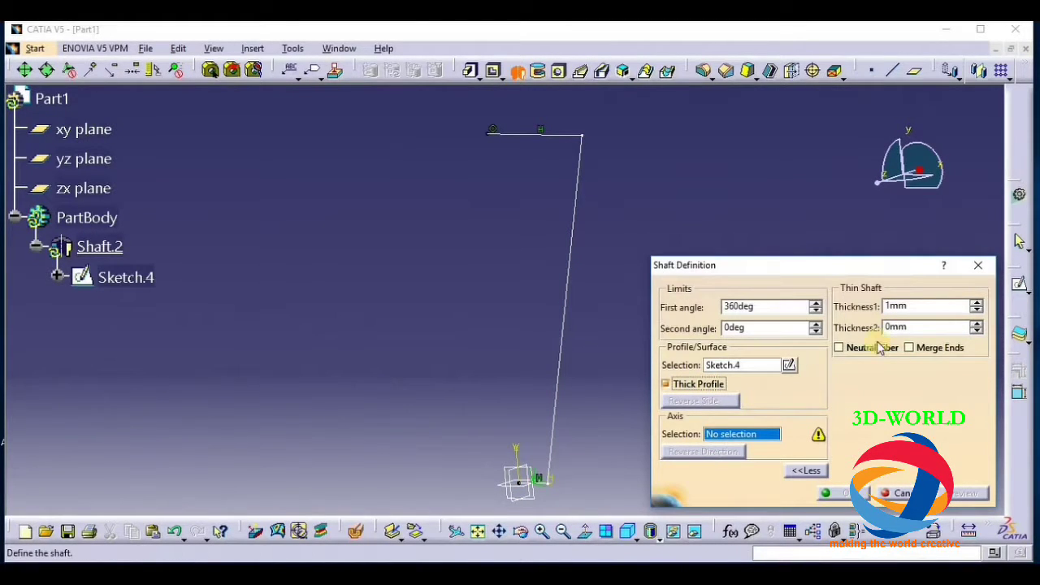
left_click(517, 455)
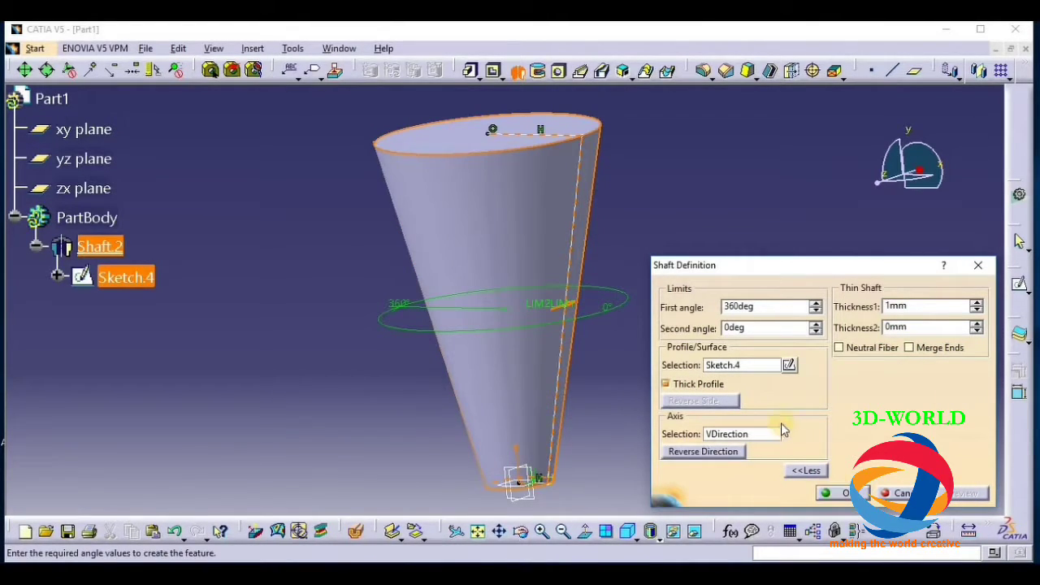
left_click(846, 496)
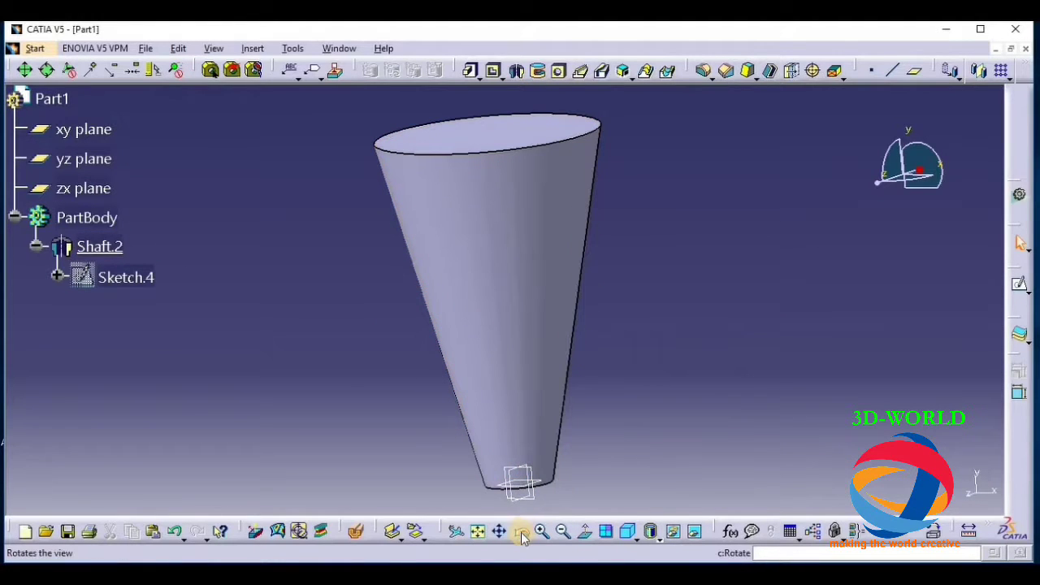
Step: Shell the tapered shaft by removing its wide top face, with 1 mm inside and 2 mm outside thickness
left_click_drag(493, 281, 453, 290)
left_click(455, 157)
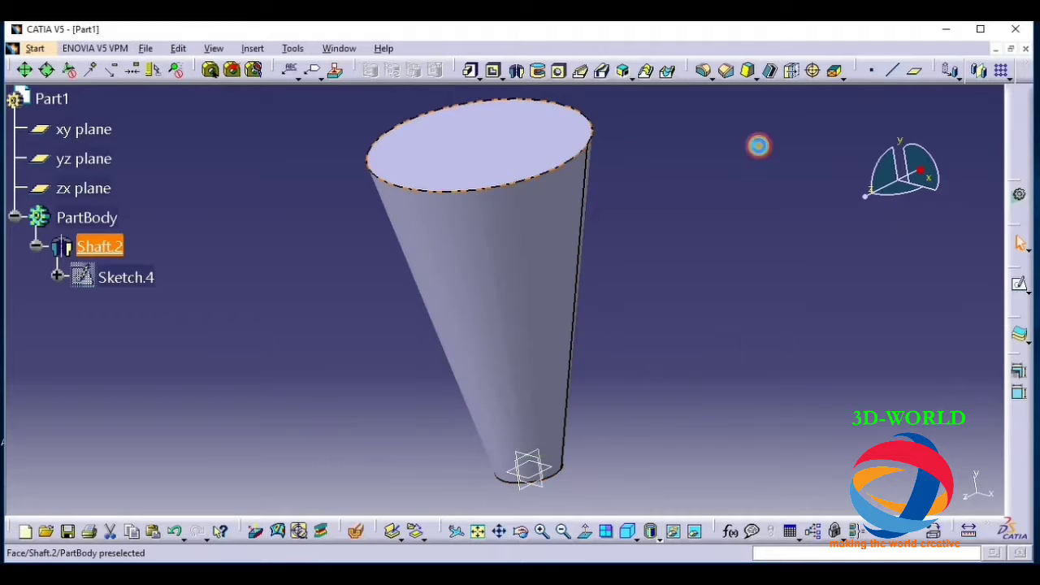
left_click(772, 73)
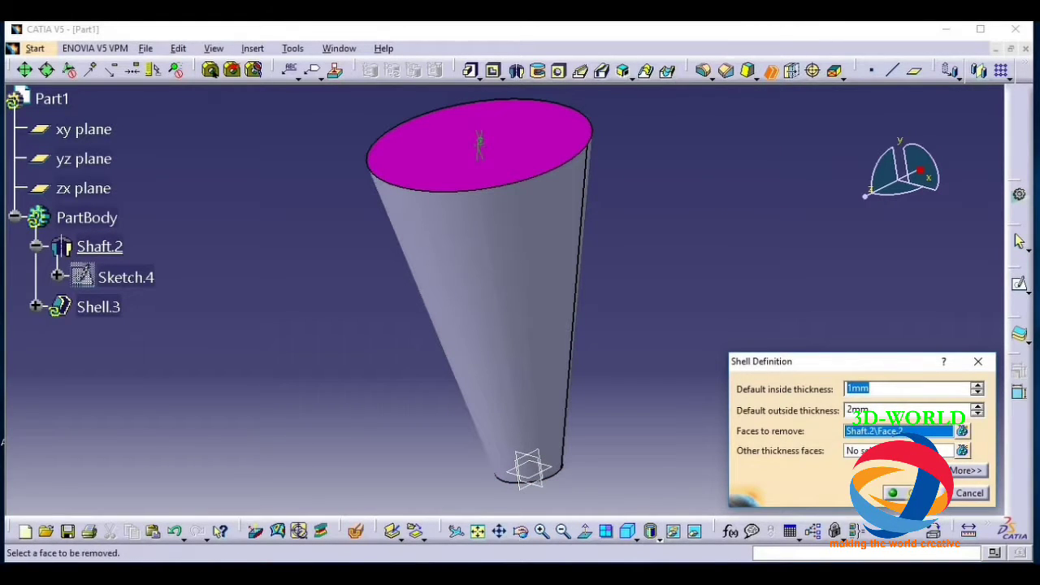
left_click(894, 494)
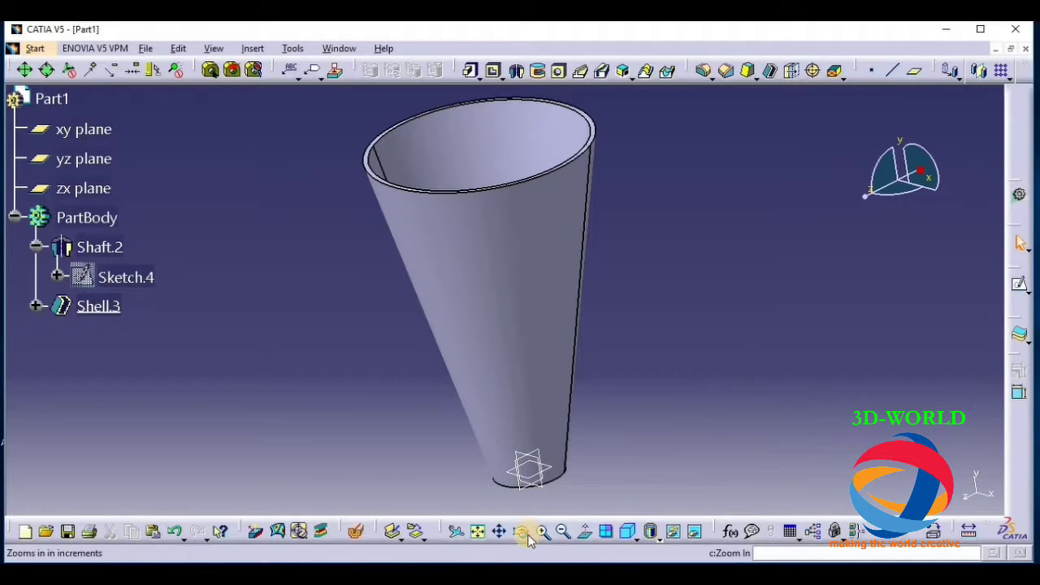
left_click(522, 532)
left_click_drag(411, 252, 371, 225)
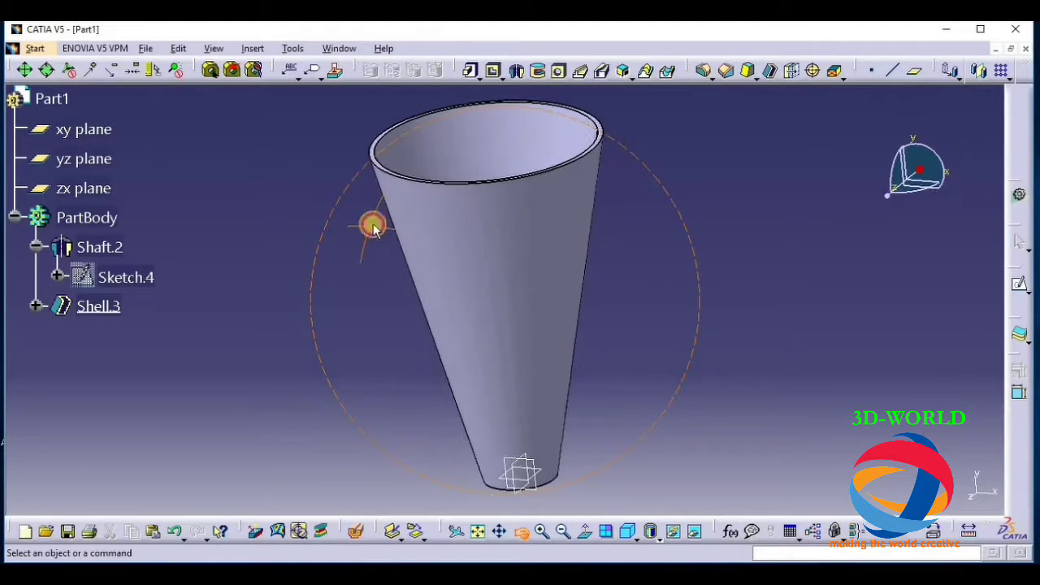
Step: Delete the tapered shaft together with its sketch and shell, and start a new sketch on the xy plane
right_click(96, 244)
left_click(163, 455)
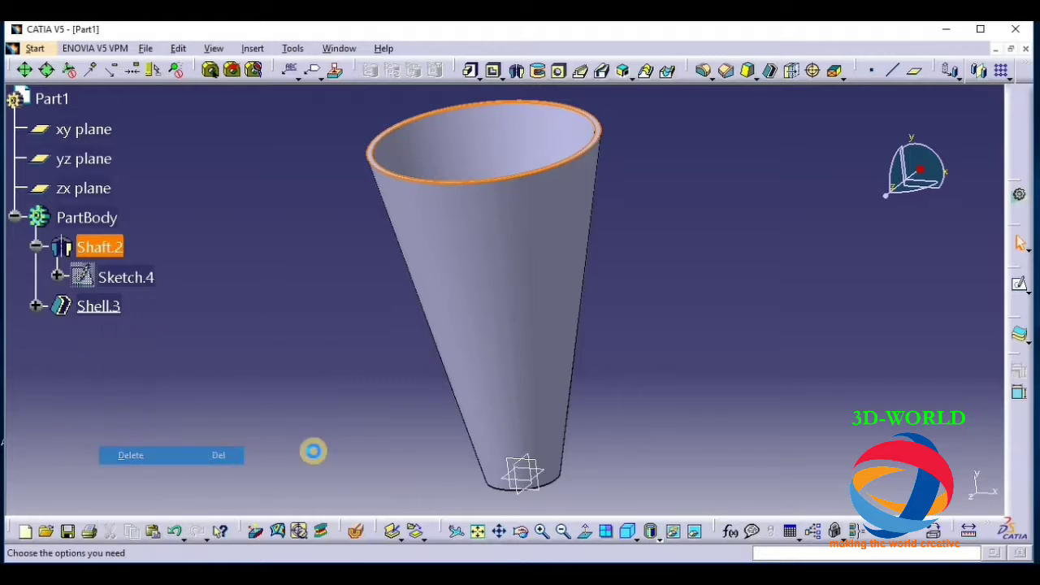
left_click(895, 488)
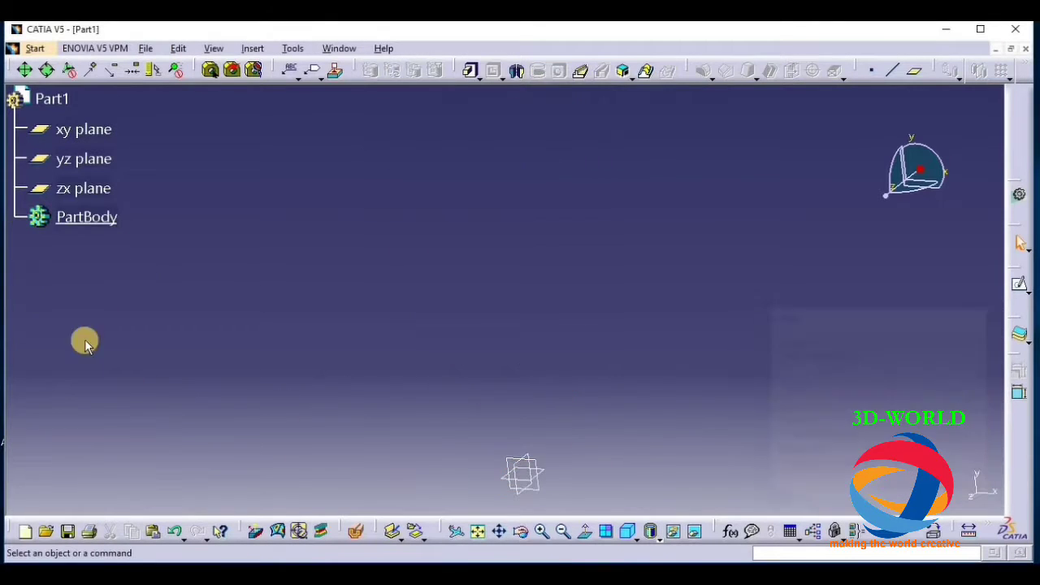
left_click(85, 130)
left_click(1021, 286)
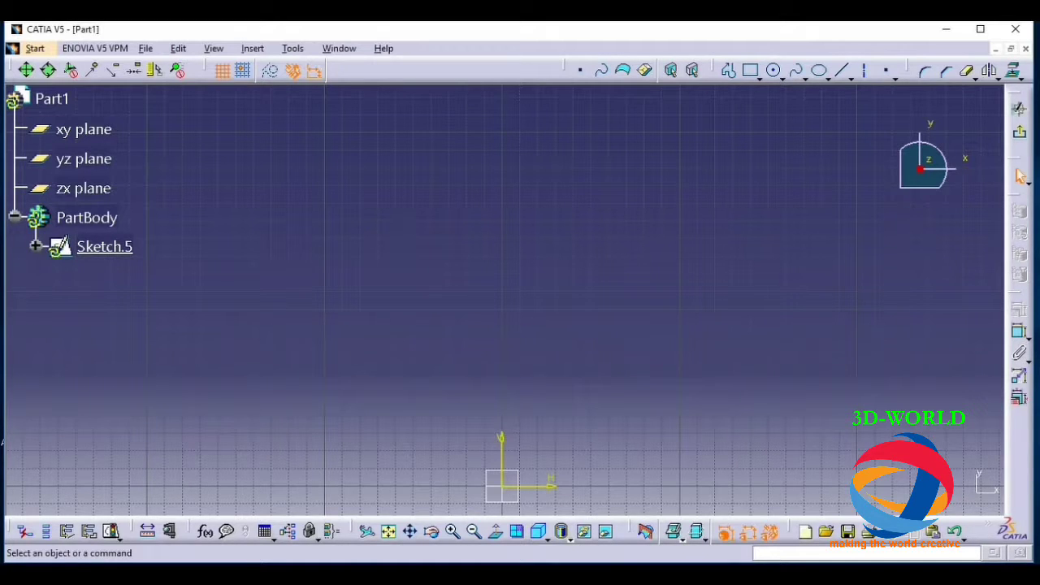
left_click(82, 129)
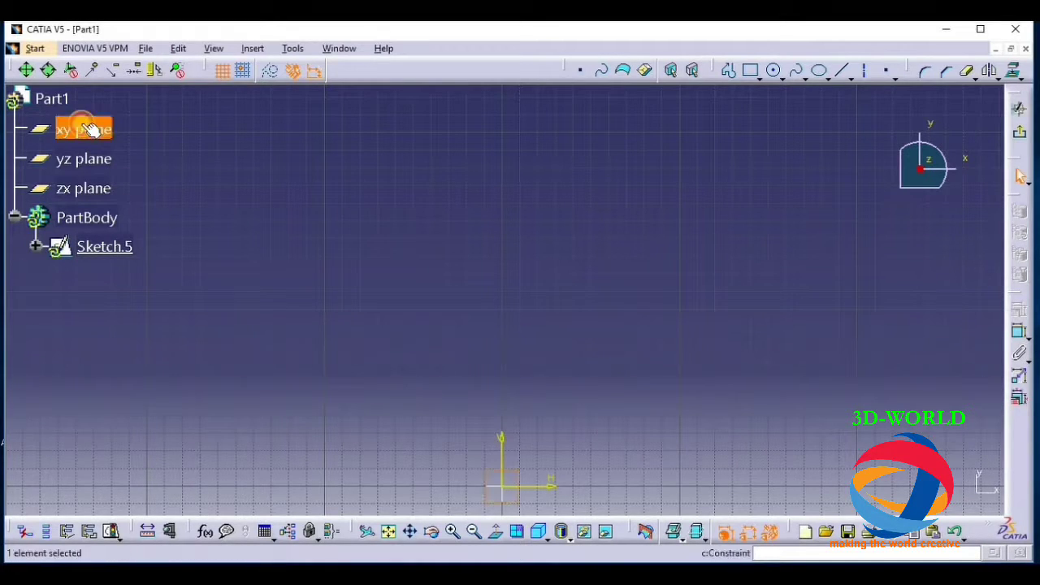
left_click(1022, 329)
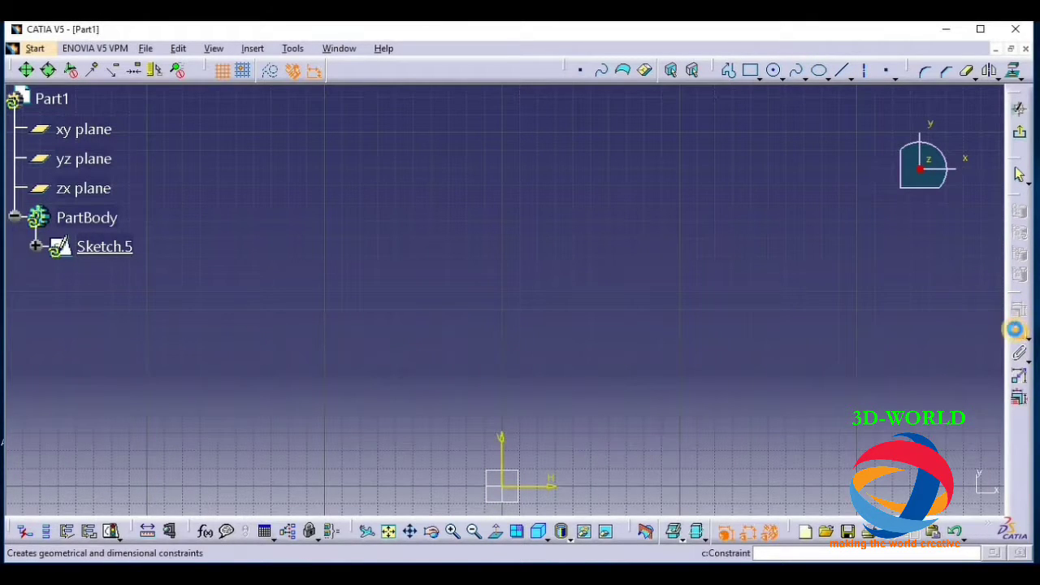
left_click(71, 129)
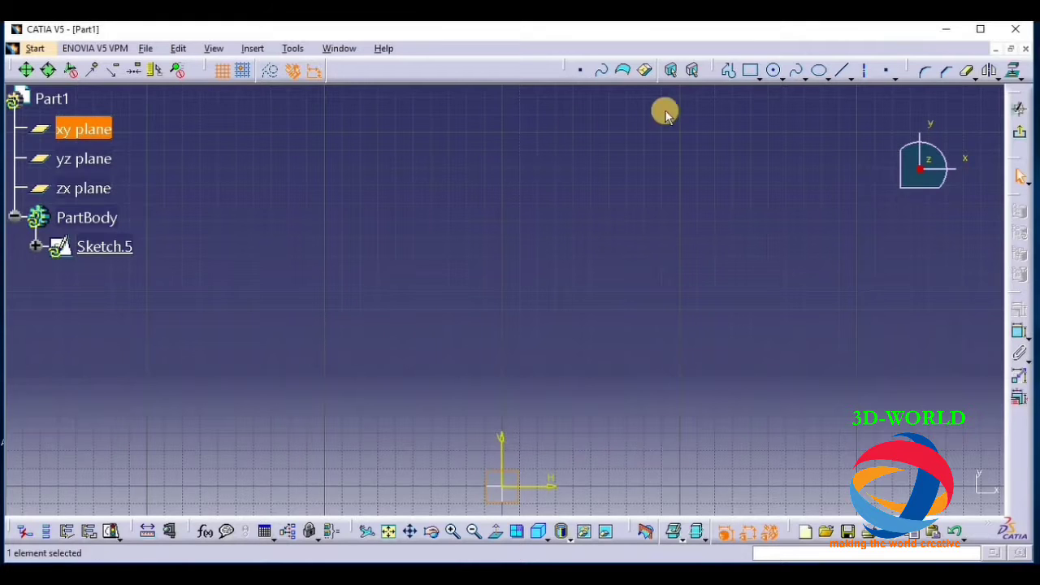
Step: Draw a circle centred on the vertical axis above the origin and pad it 50 mm
left_click(773, 70)
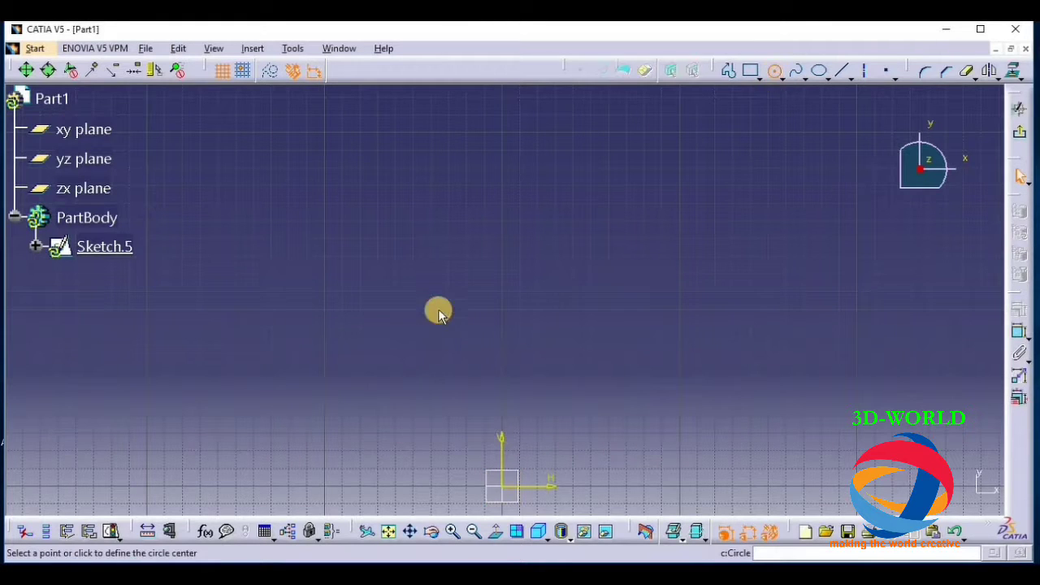
left_click(503, 305)
left_click(638, 301)
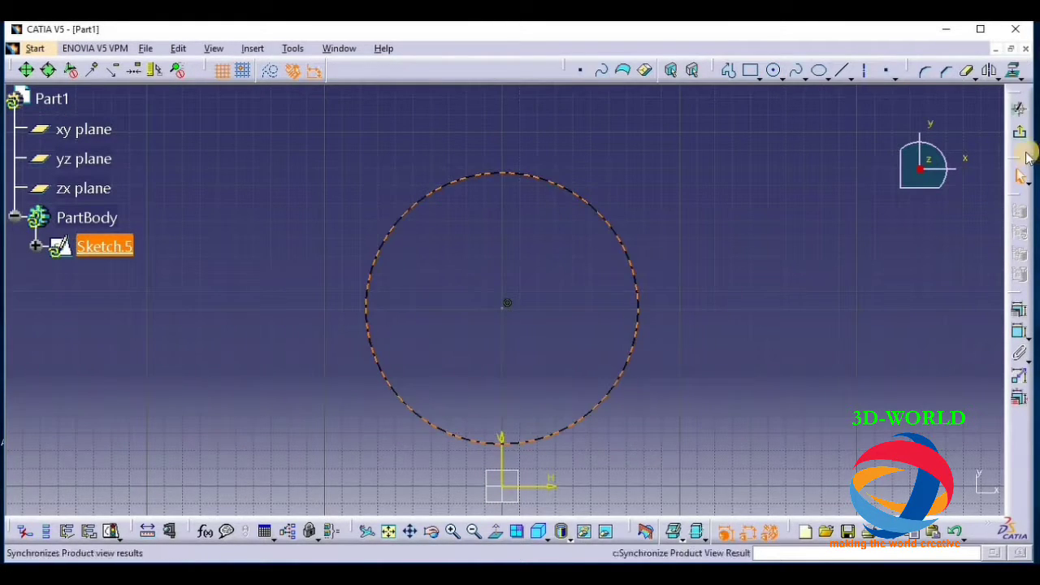
left_click(1020, 132)
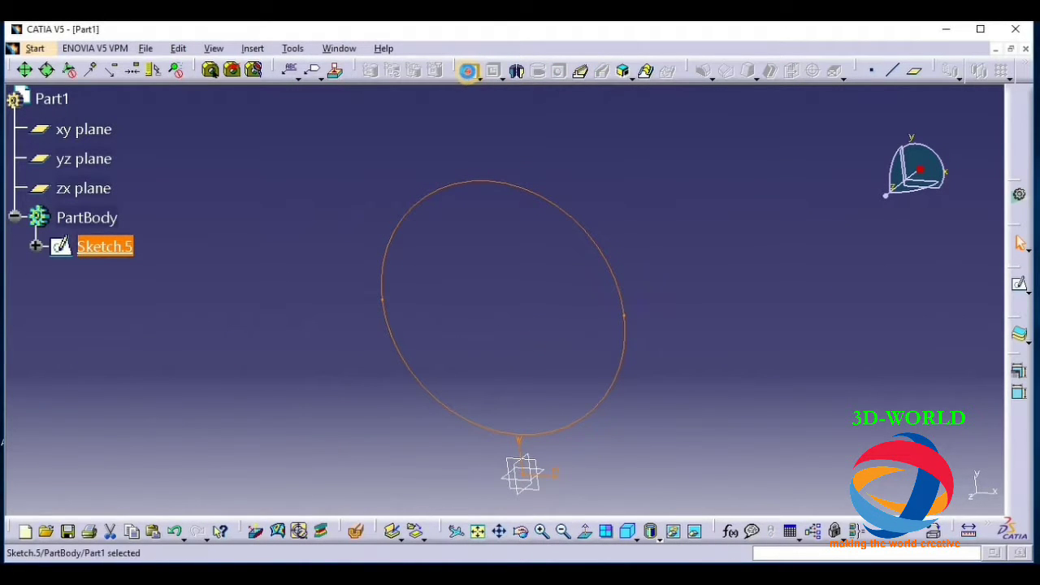
left_click(468, 72)
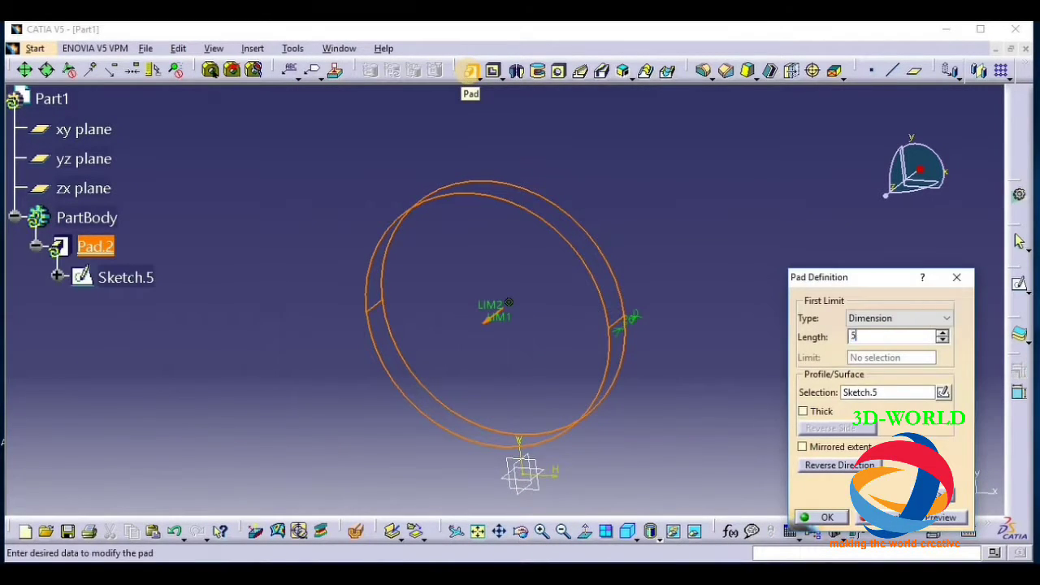
left_click(823, 517)
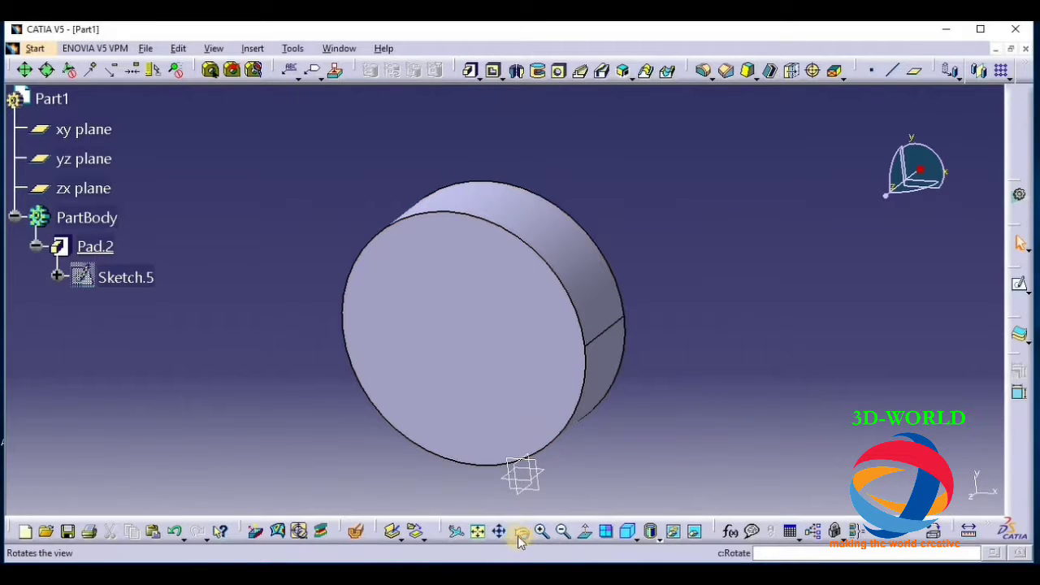
Step: Start a new sketch on the zx plane, through the circular pad
left_click(446, 520)
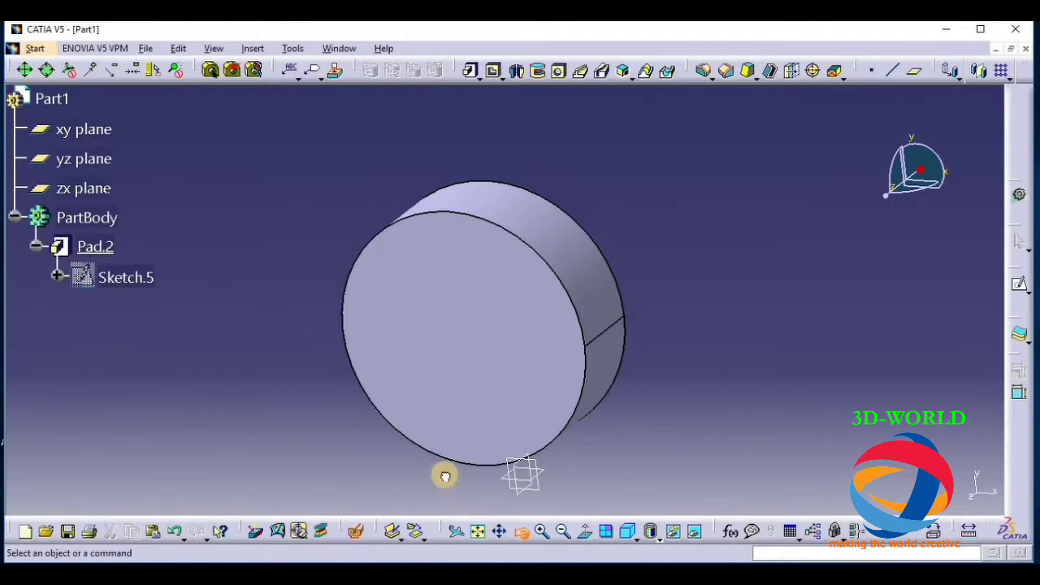
left_click_drag(446, 477, 413, 248)
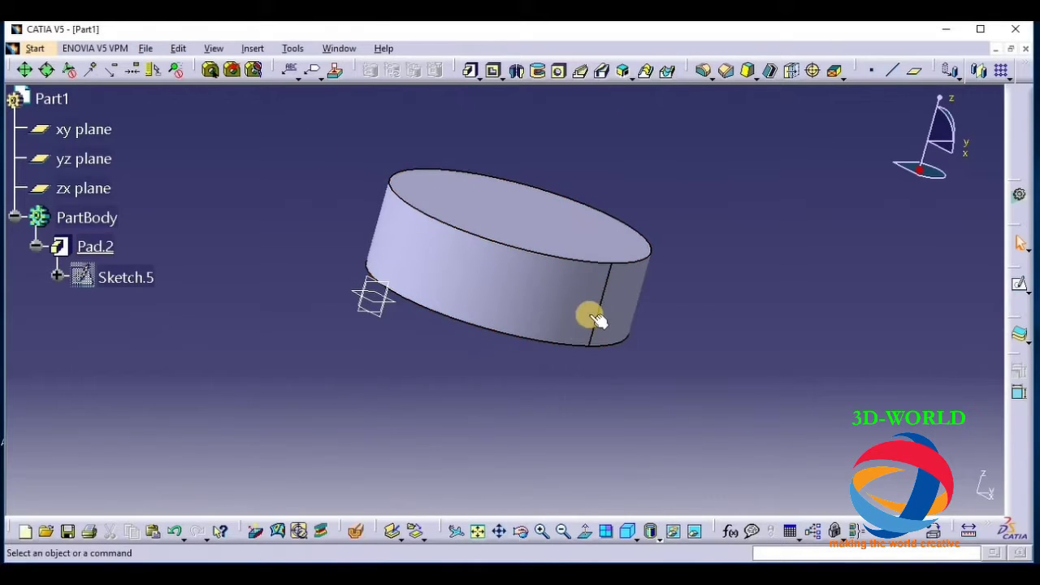
left_click(735, 419)
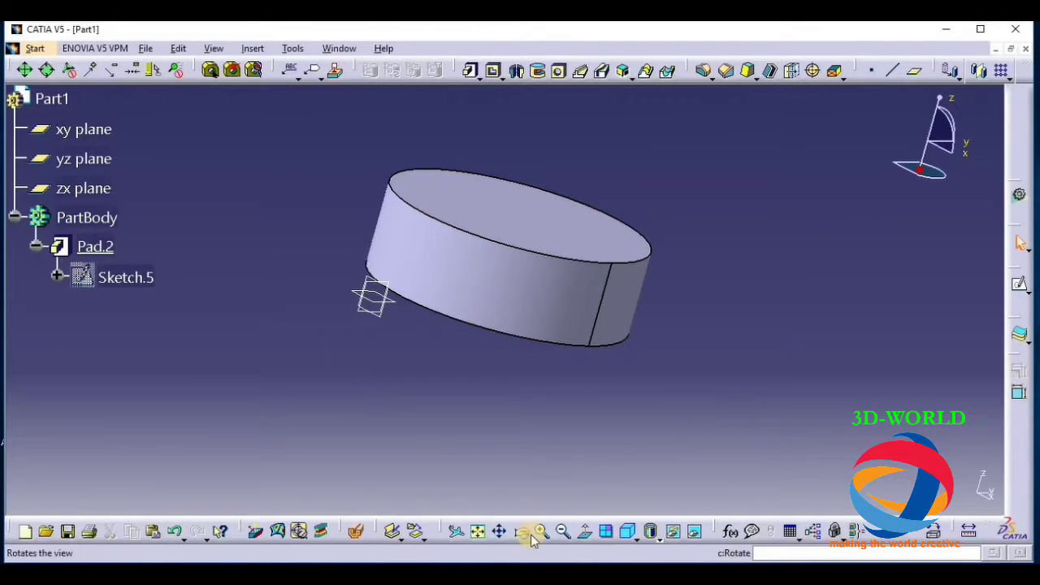
left_click_drag(431, 471, 509, 374)
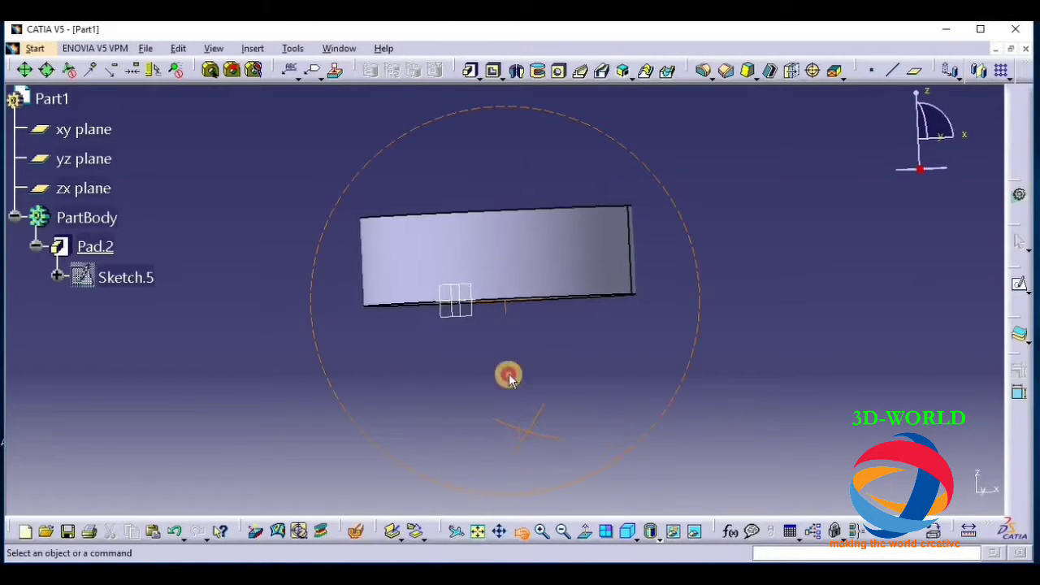
left_click(1019, 285)
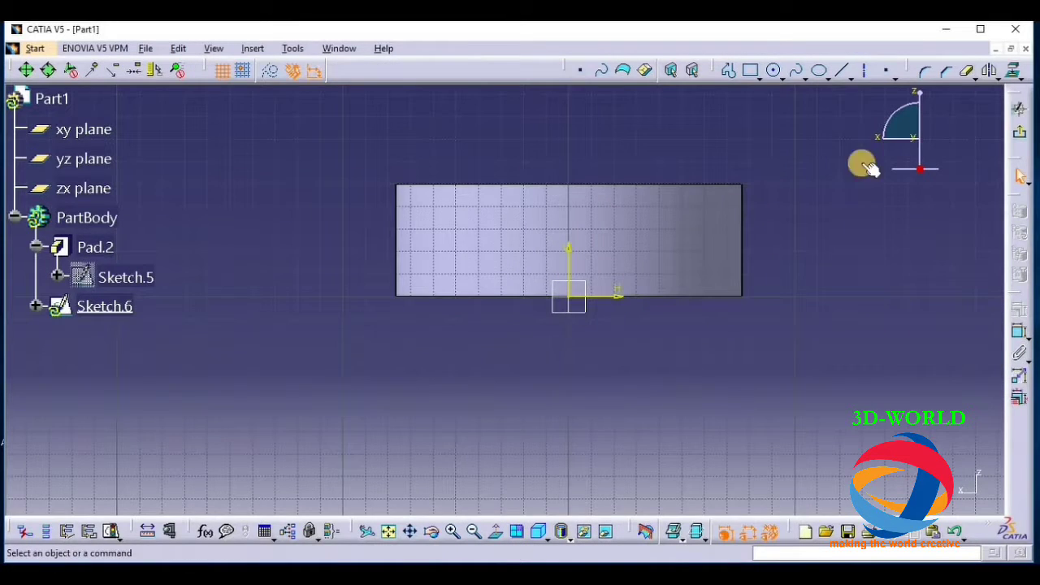
Step: Draw a small upright rectangle below the origin, with Cut Part by Sketch Plane turned on, and exit the sketch
left_click(749, 70)
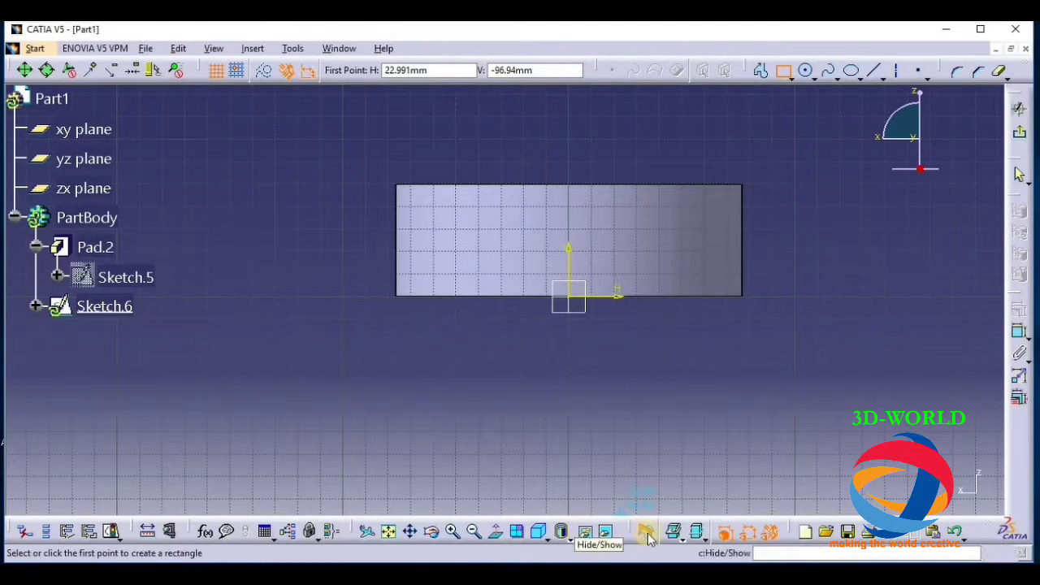
left_click(648, 534)
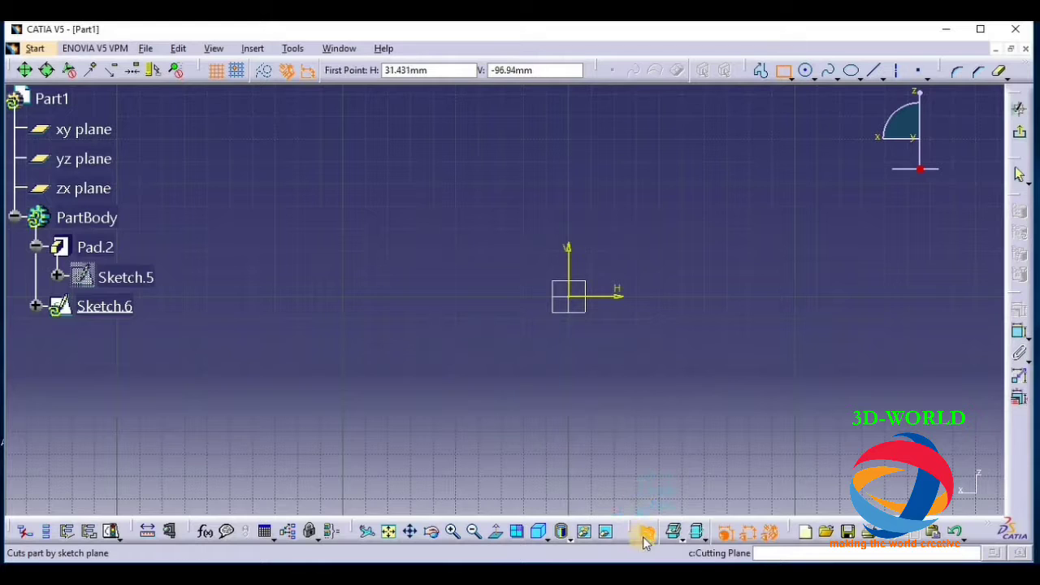
left_click(646, 537)
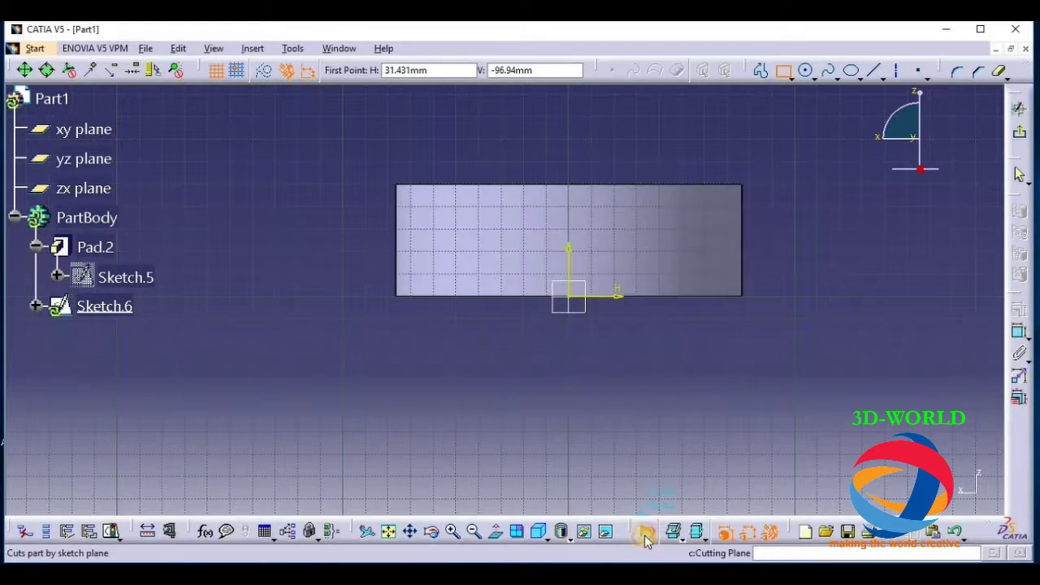
left_click(432, 533)
left_click_drag(483, 415, 617, 512)
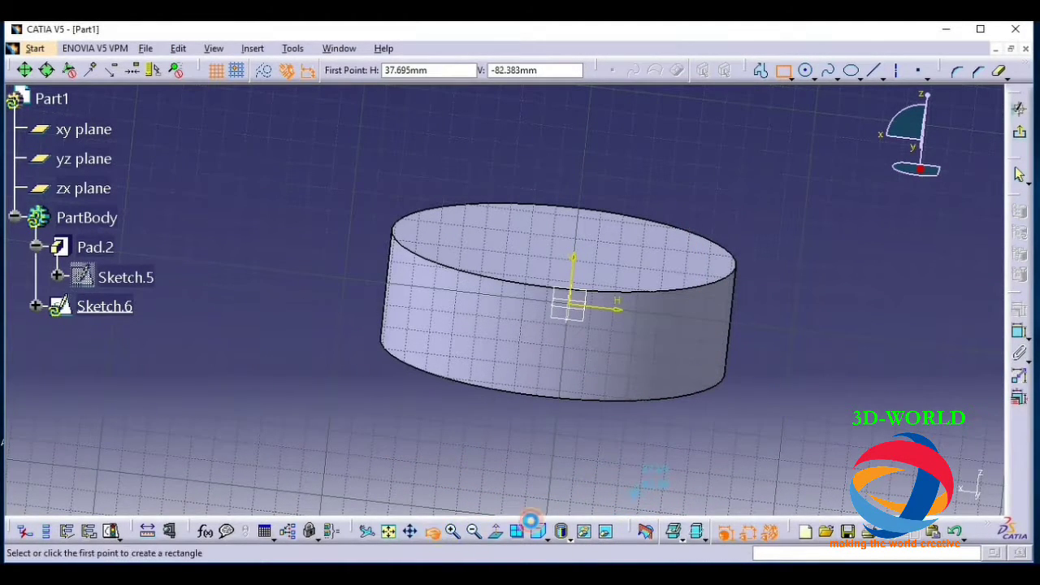
left_click(585, 491)
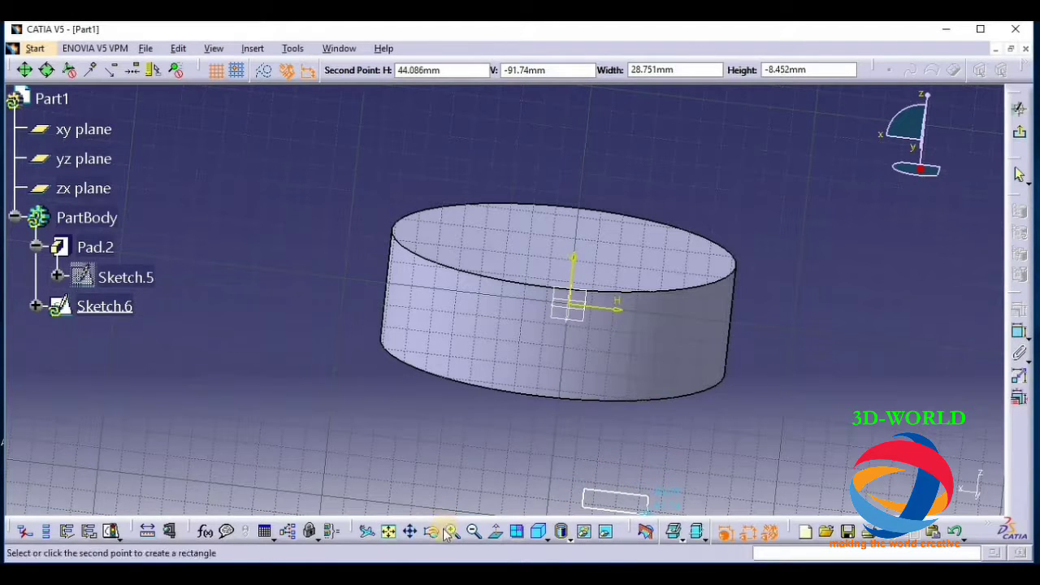
middle_click_drag(578, 425, 560, 448)
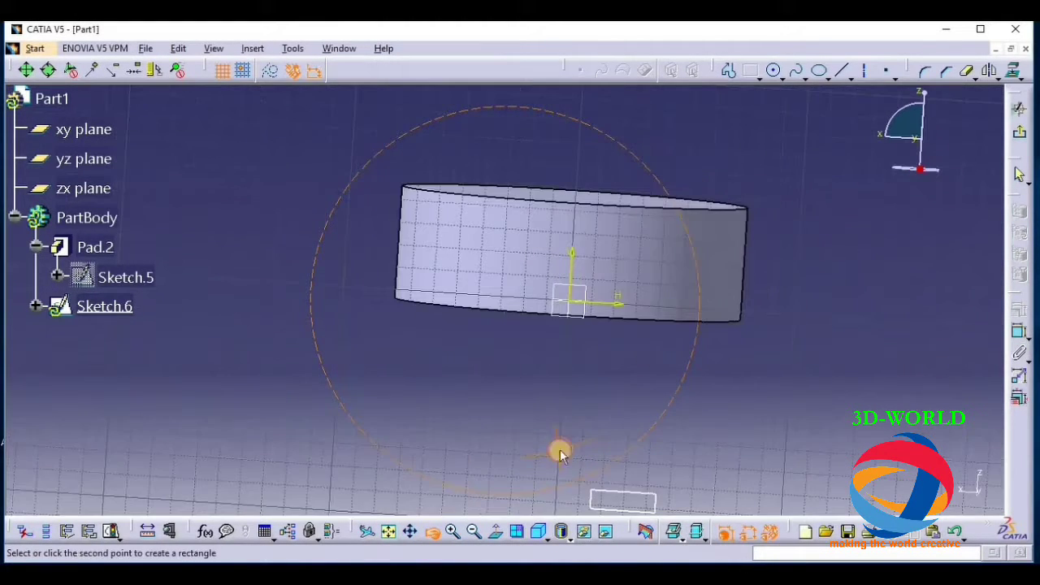
left_click(648, 532)
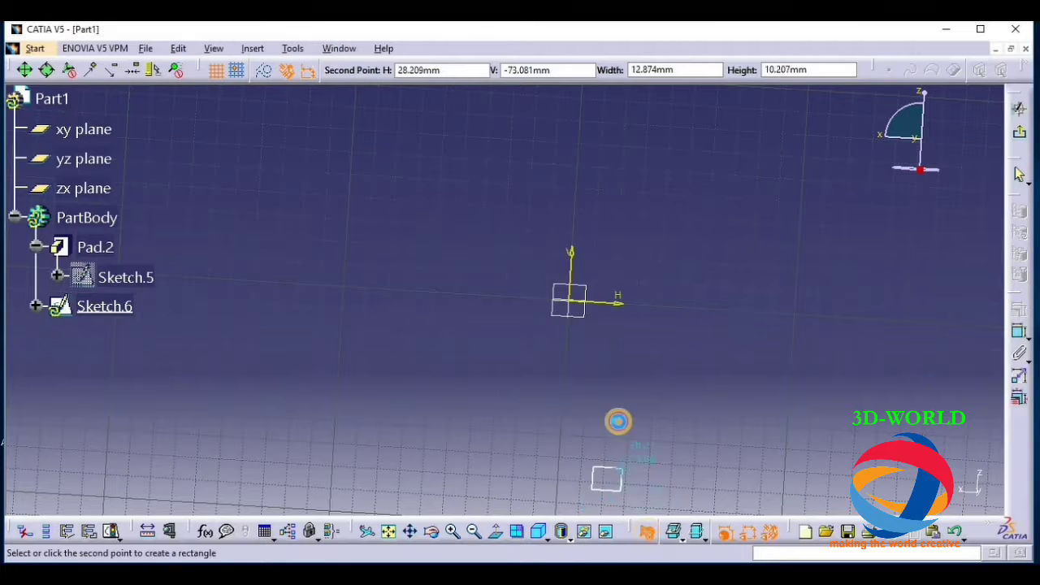
left_click(617, 415)
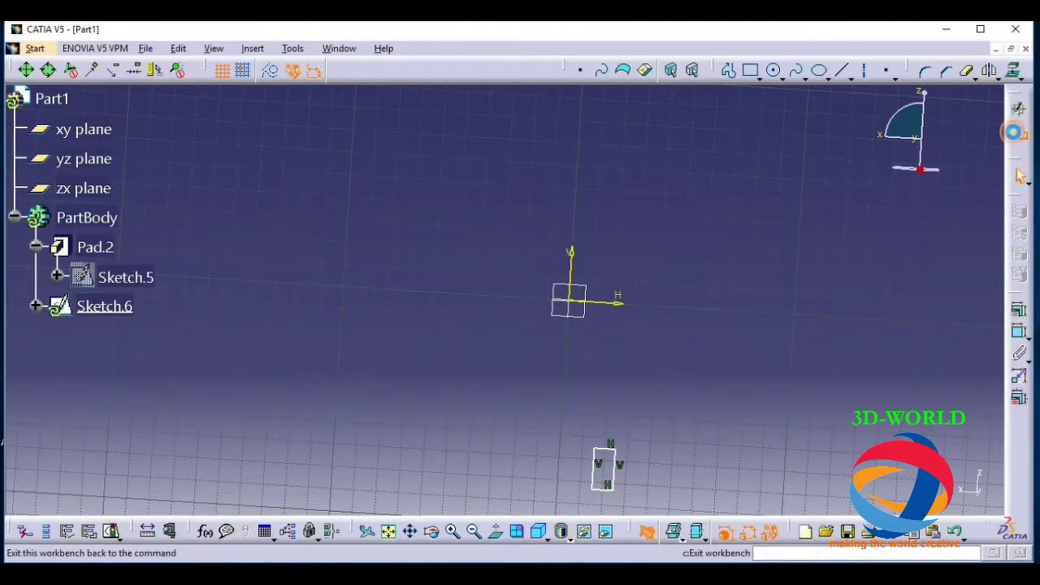
left_click(1019, 132)
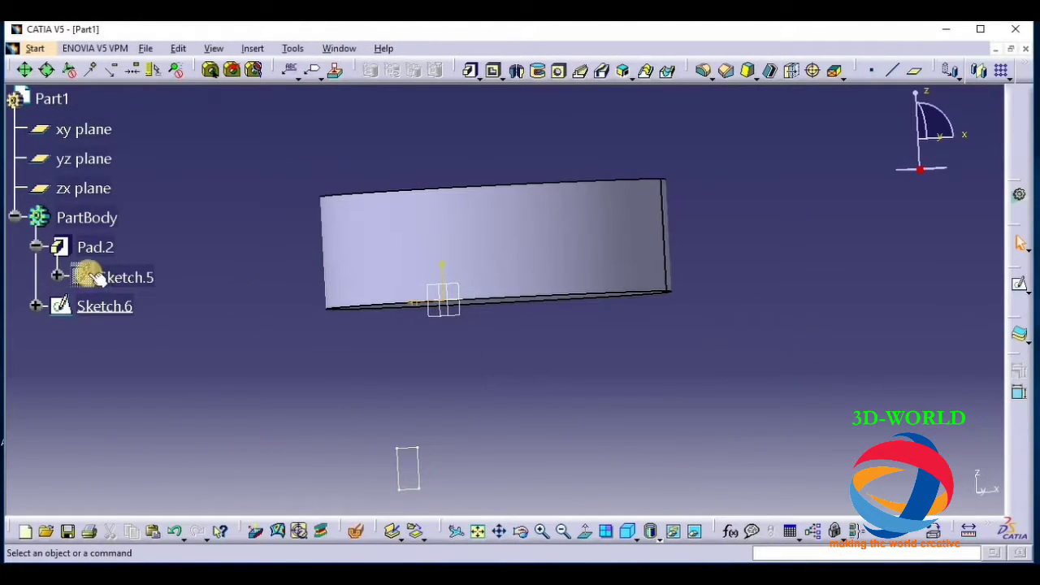
Step: Delete the circular pad together with its circle sketch, keeping the rectangle sketch
right_click(91, 249)
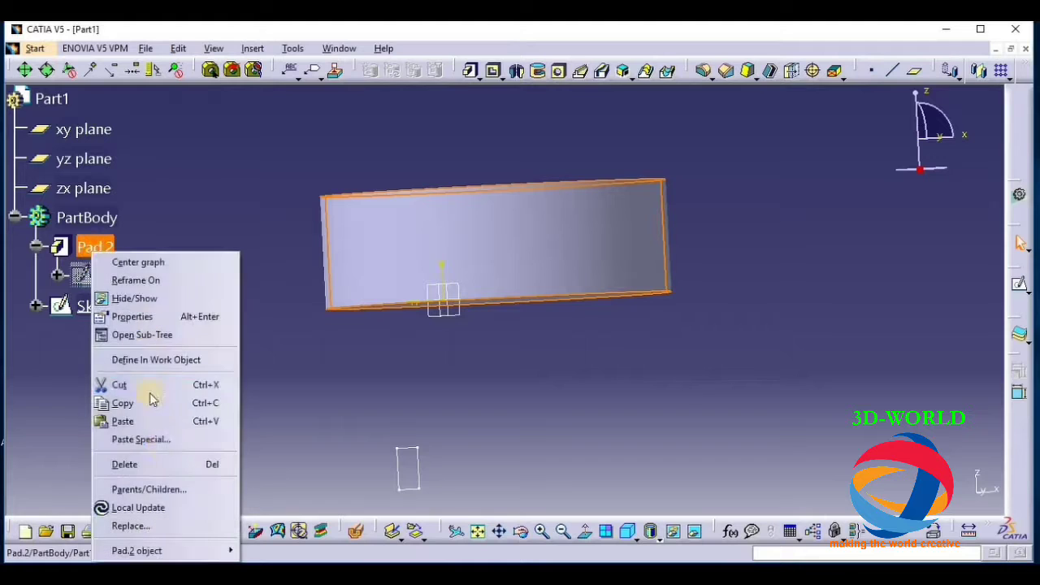
left_click(155, 465)
left_click(899, 489)
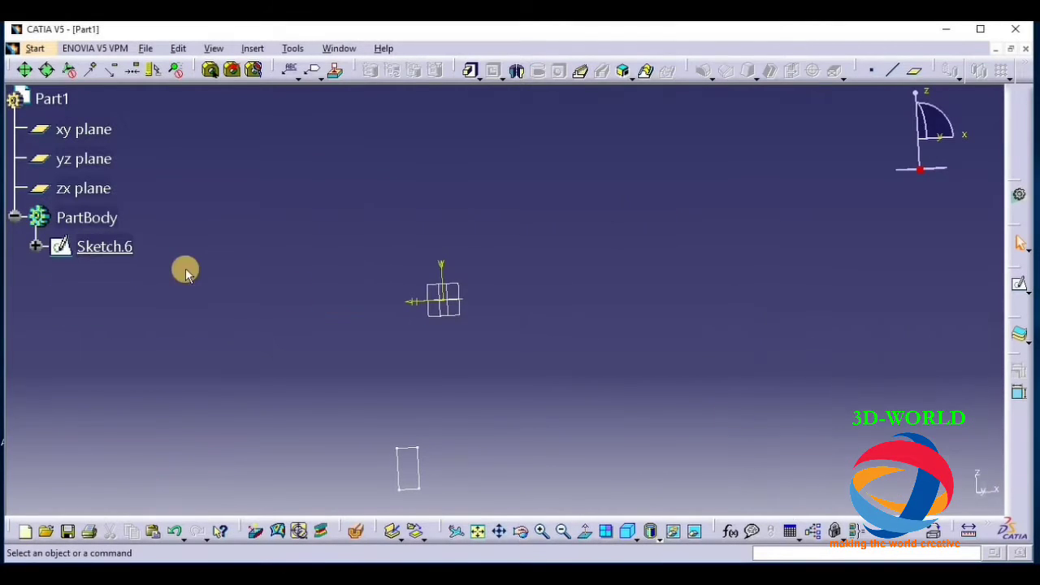
Step: Delete the remaining rectangle sketch and start a new sketch on the xy plane
right_click(113, 247)
left_click(187, 468)
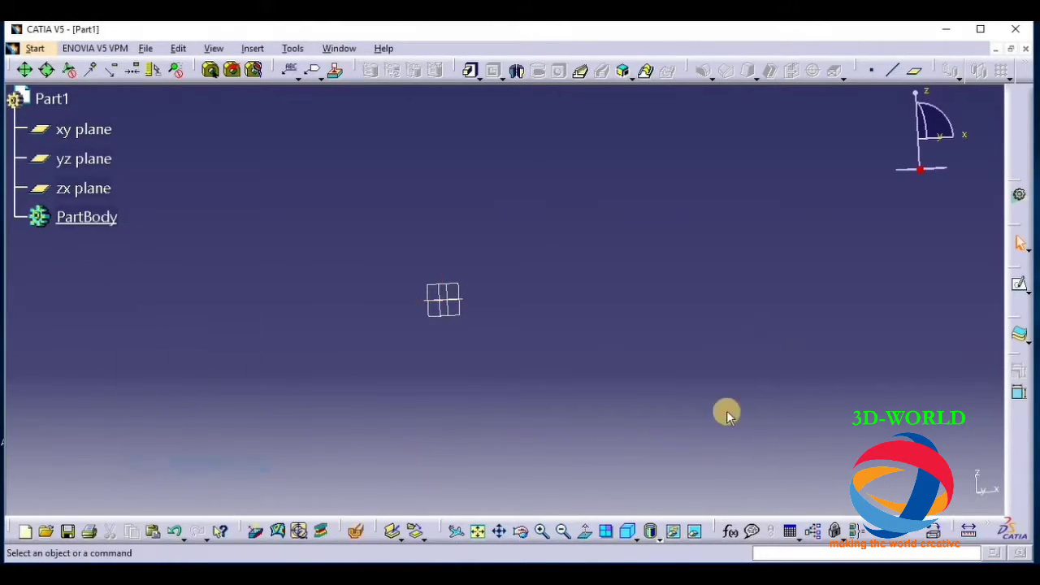
left_click(77, 130)
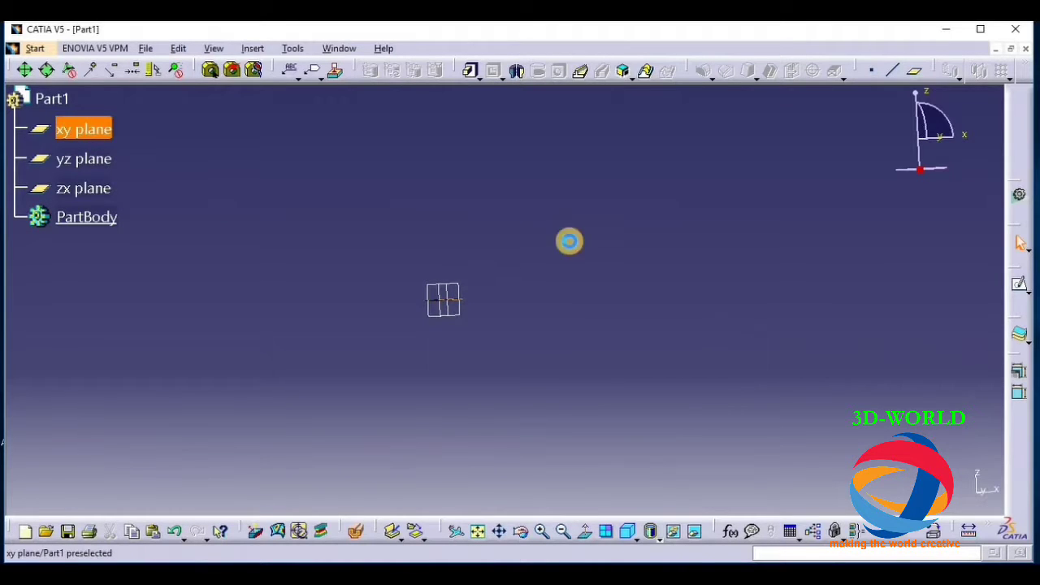
left_click(1019, 285)
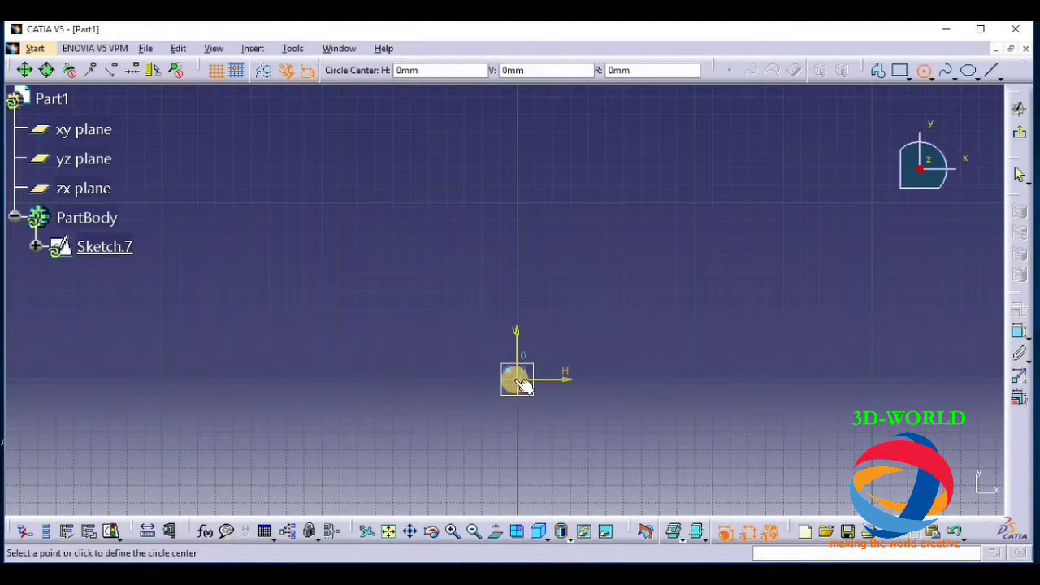
Step: Draw a circle centred on the origin, exit the sketch and pad the circle into a solid disc
left_click(517, 378)
left_click(614, 333)
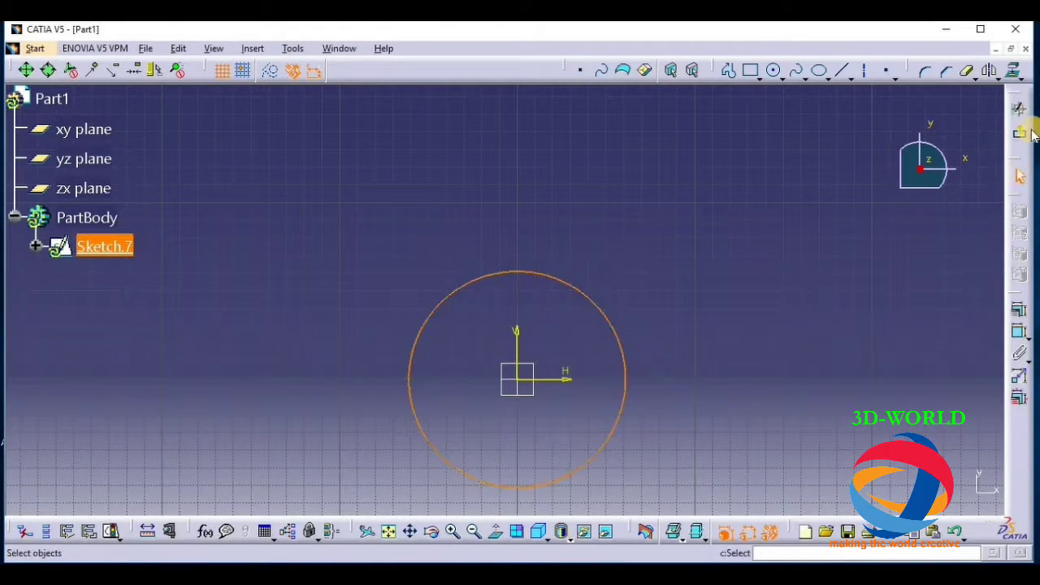
left_click(1026, 134)
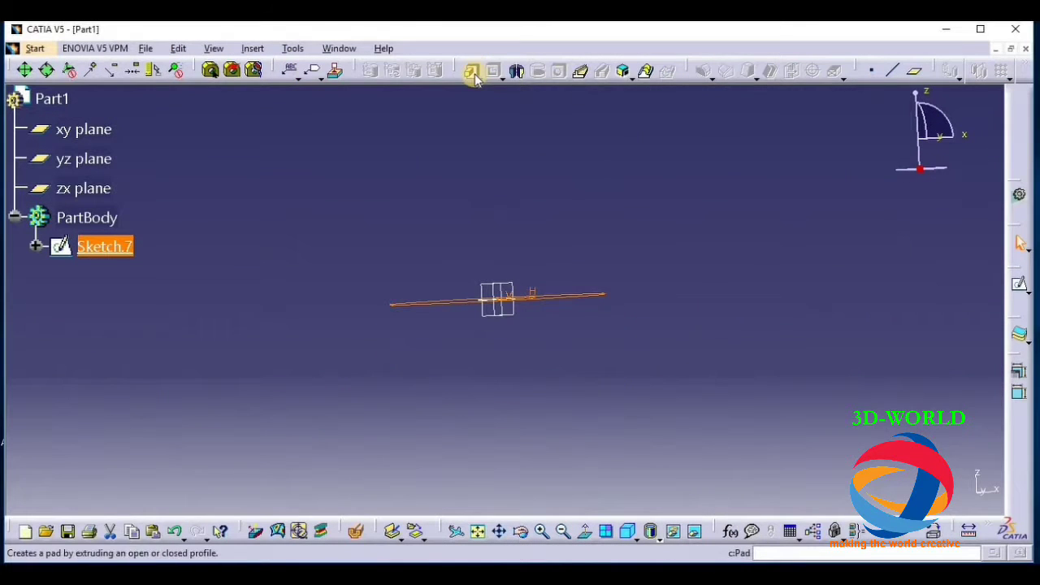
left_click(471, 71)
key("Return")
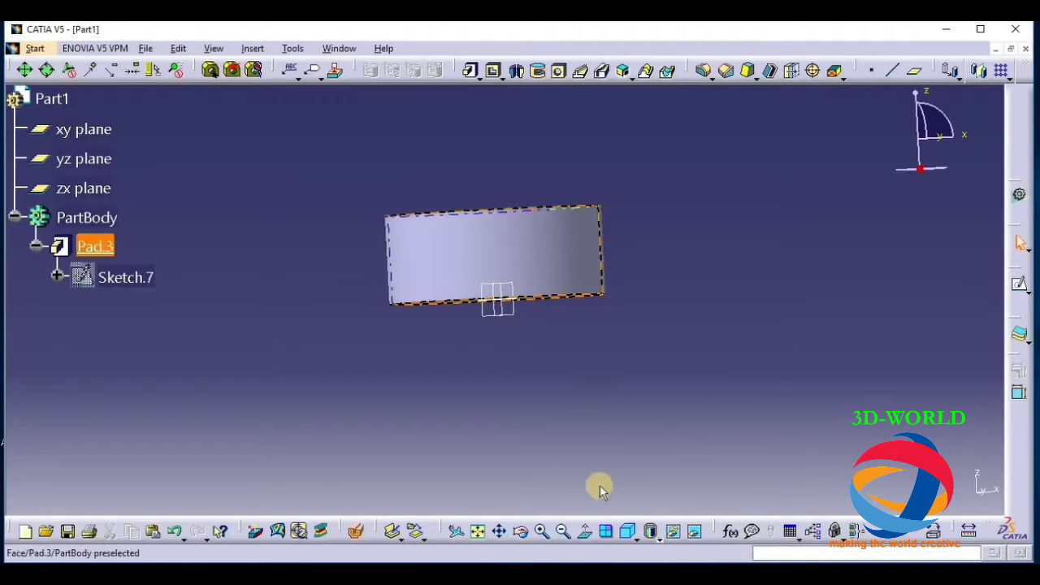
Step: Start a sketch on the zx plane through the disc and turn on Cut Part by Sketch Plane
left_click(507, 313)
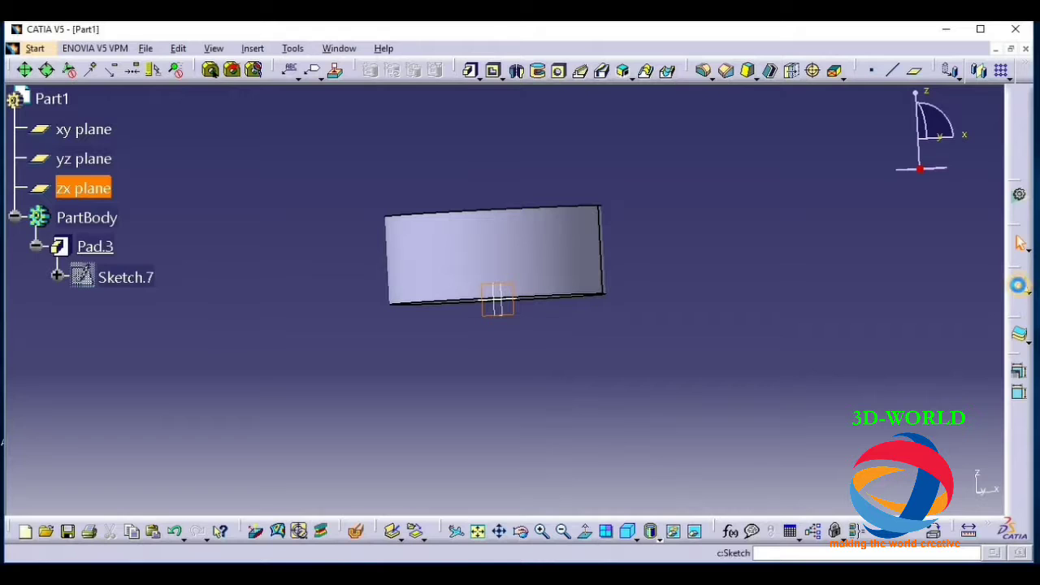
left_click(1019, 284)
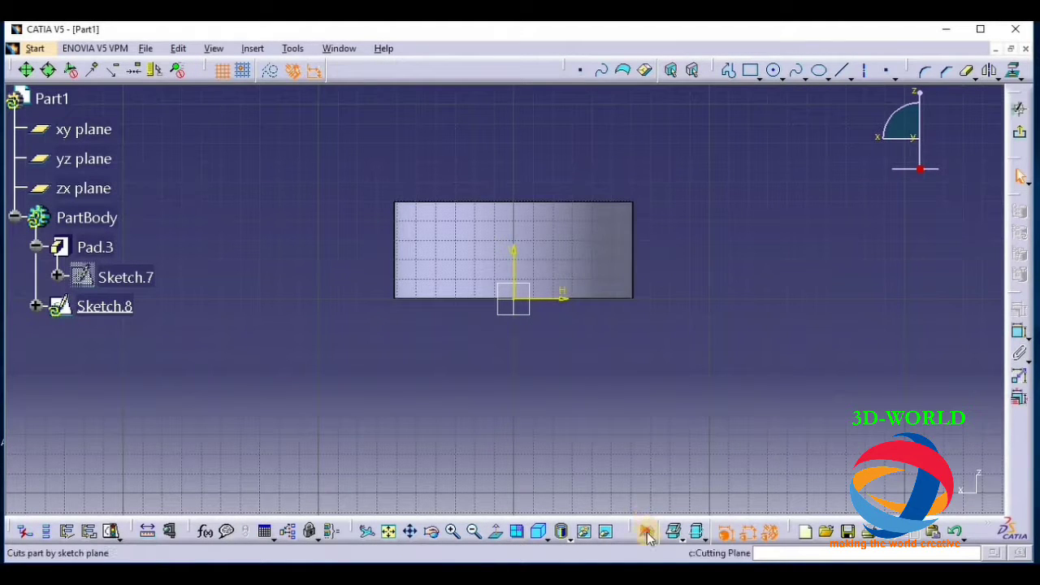
left_click(648, 534)
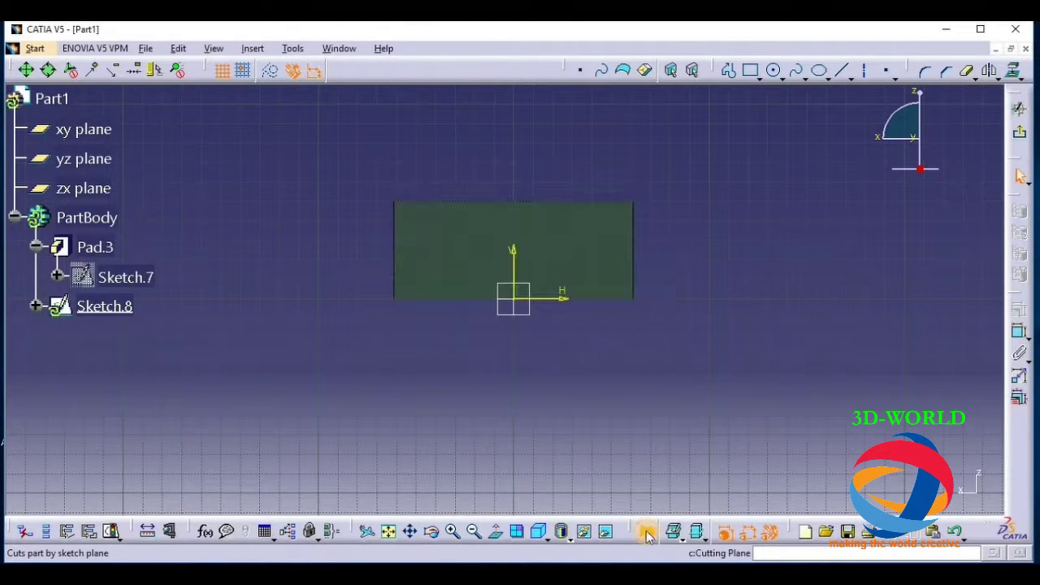
left_click(433, 533)
left_click_drag(576, 423, 612, 349)
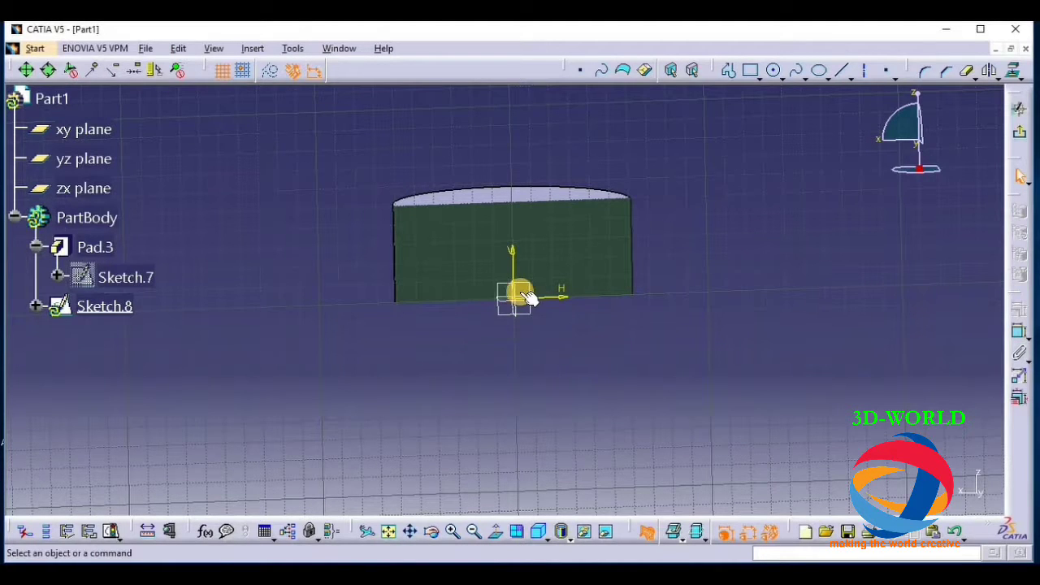
left_click(432, 532)
left_click_drag(450, 488, 634, 261)
Step: Draw a small rectangle straddling the disc's side edge at mid-height and exit the sketch
left_click(750, 70)
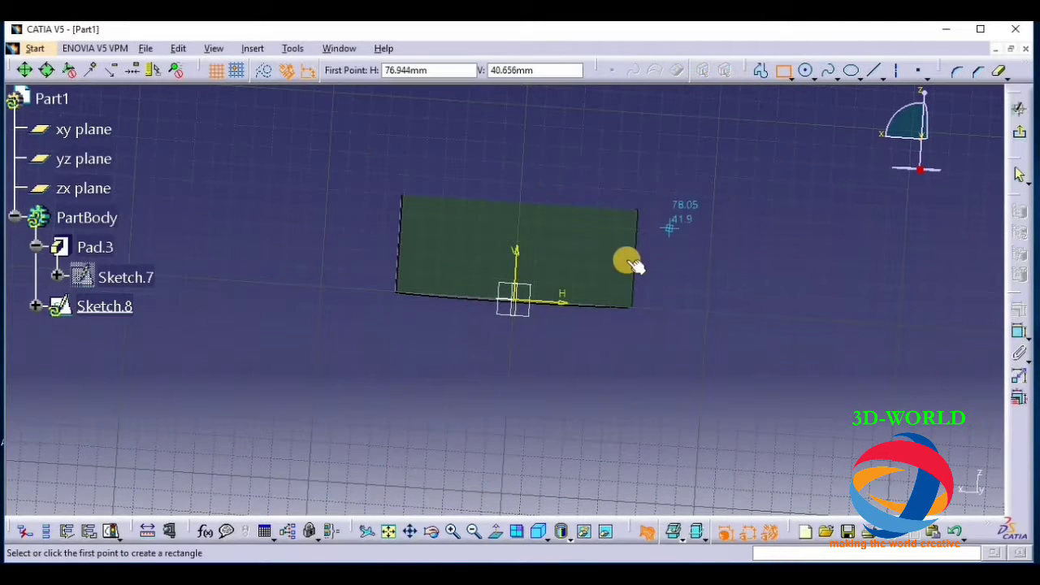
left_click(621, 248)
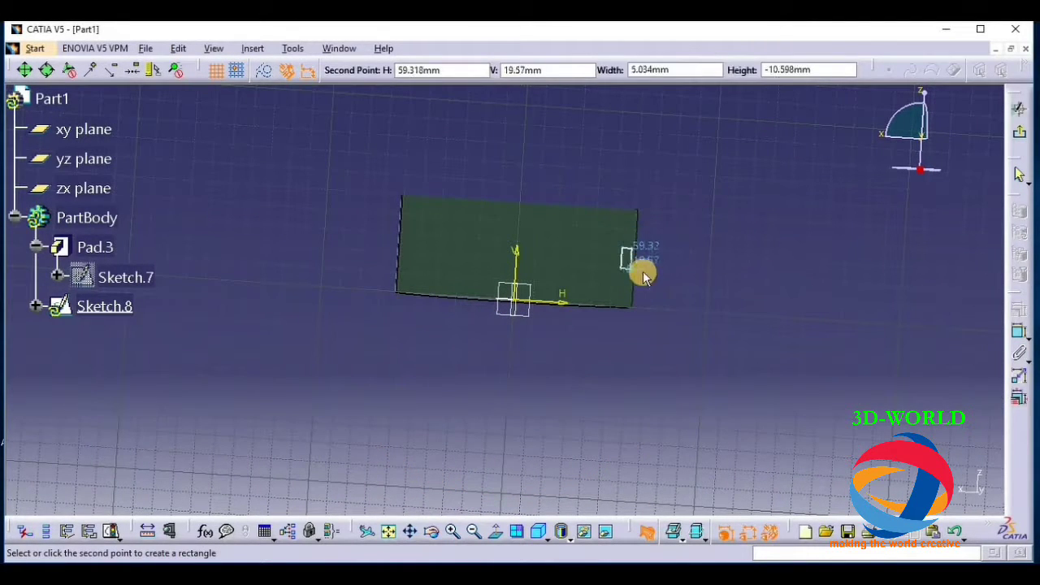
left_click(654, 275)
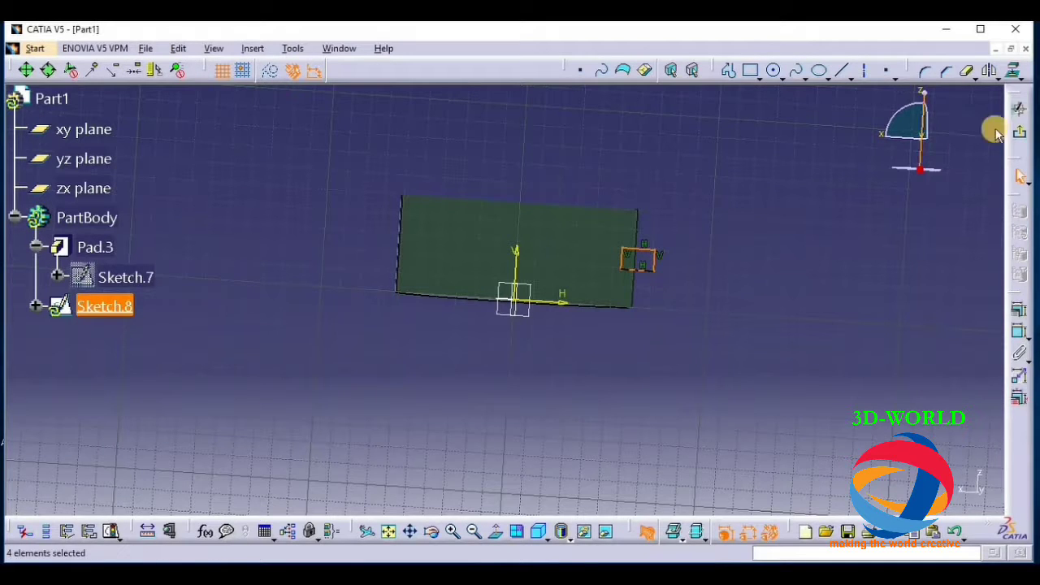
left_click(1014, 70)
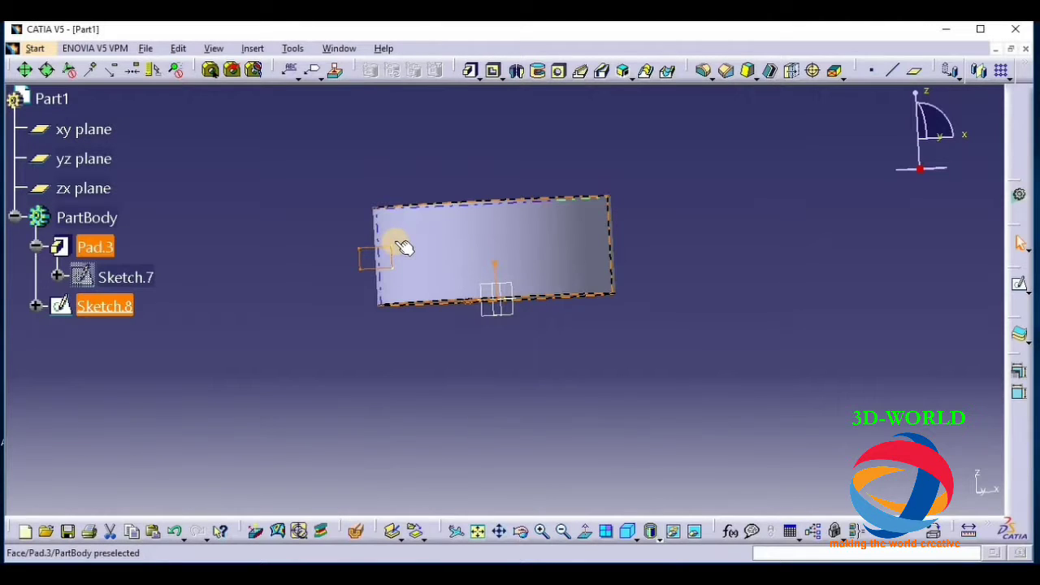
Step: Cut a 360-degree Groove from the small rectangle around the circular pad's own axis
left_click(538, 73)
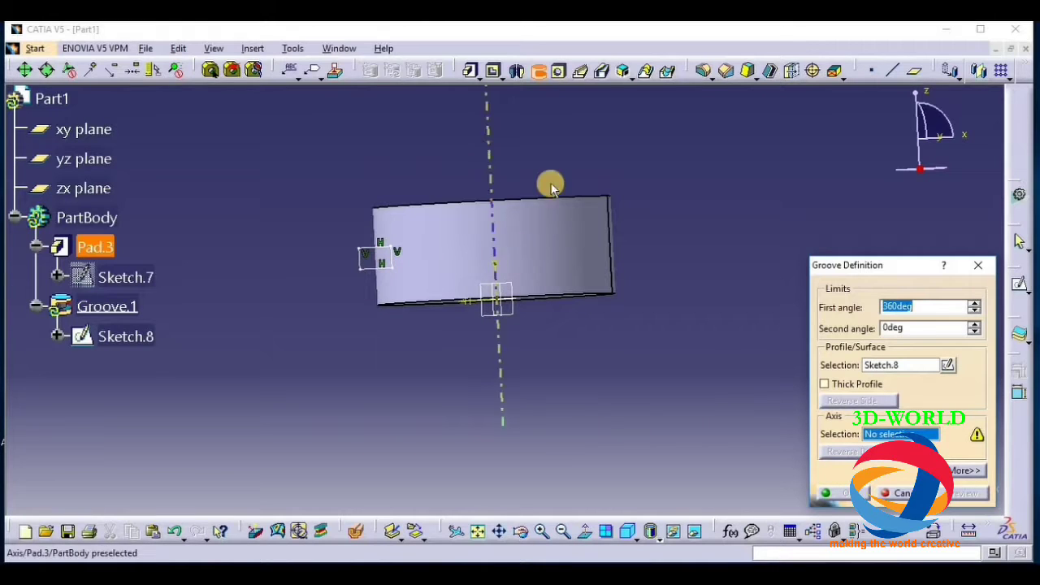
left_click(497, 278)
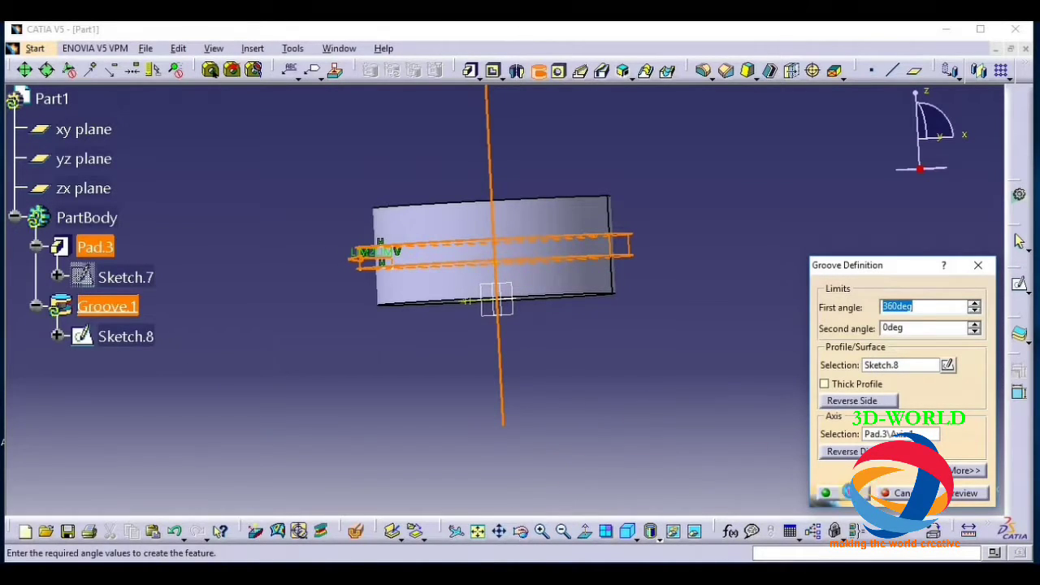
left_click(847, 492)
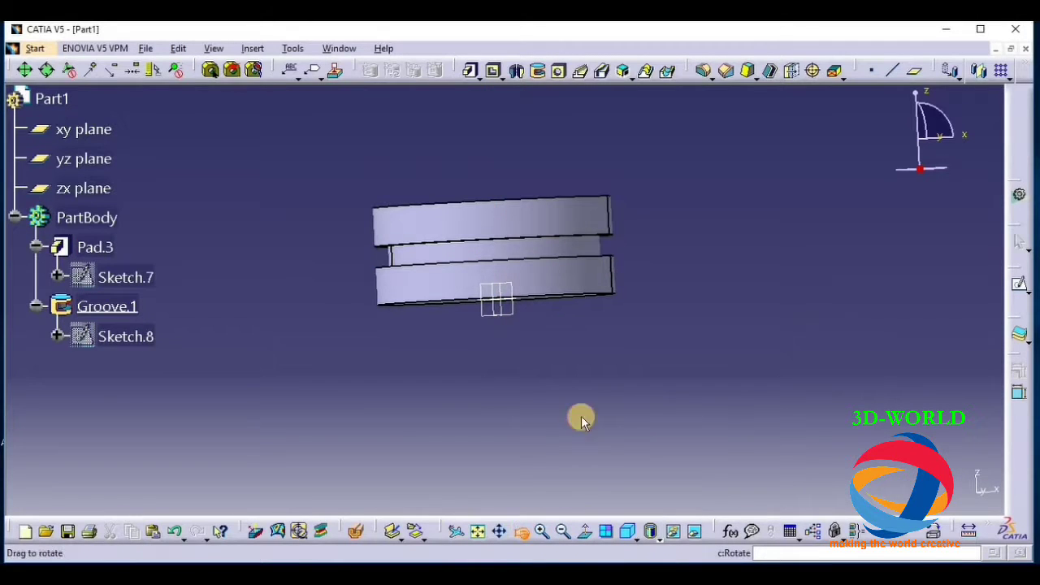
Step: Examine the groove around the disc's side wall from several directions
middle_click_drag(582, 420, 552, 347)
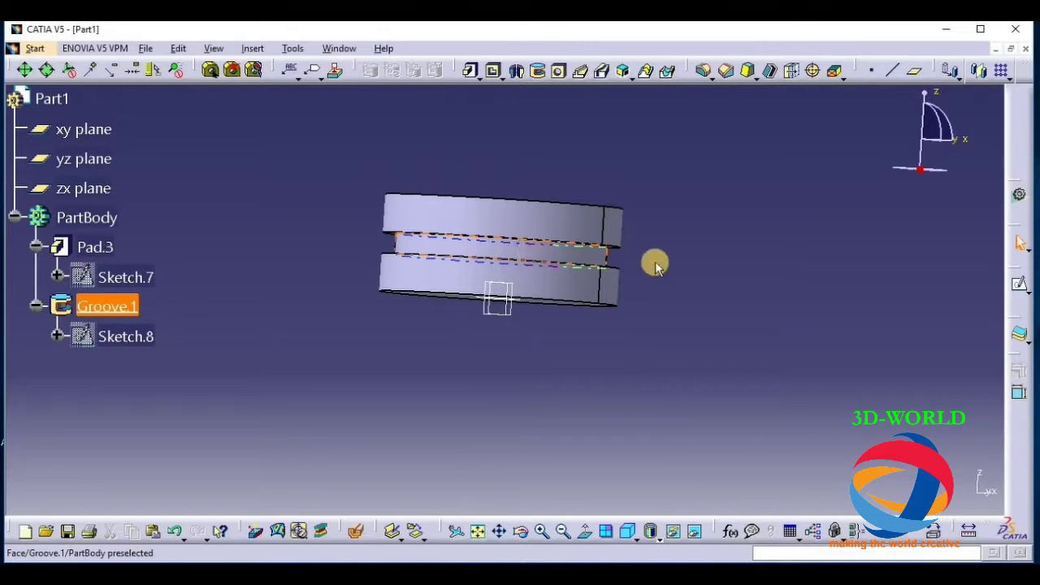
left_click(521, 530)
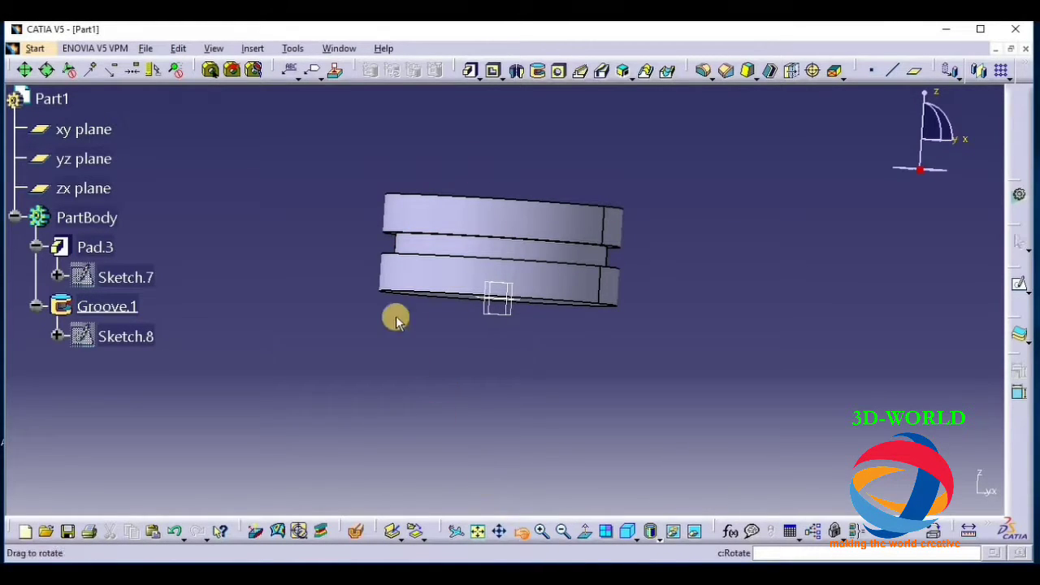
left_click_drag(474, 356, 471, 462)
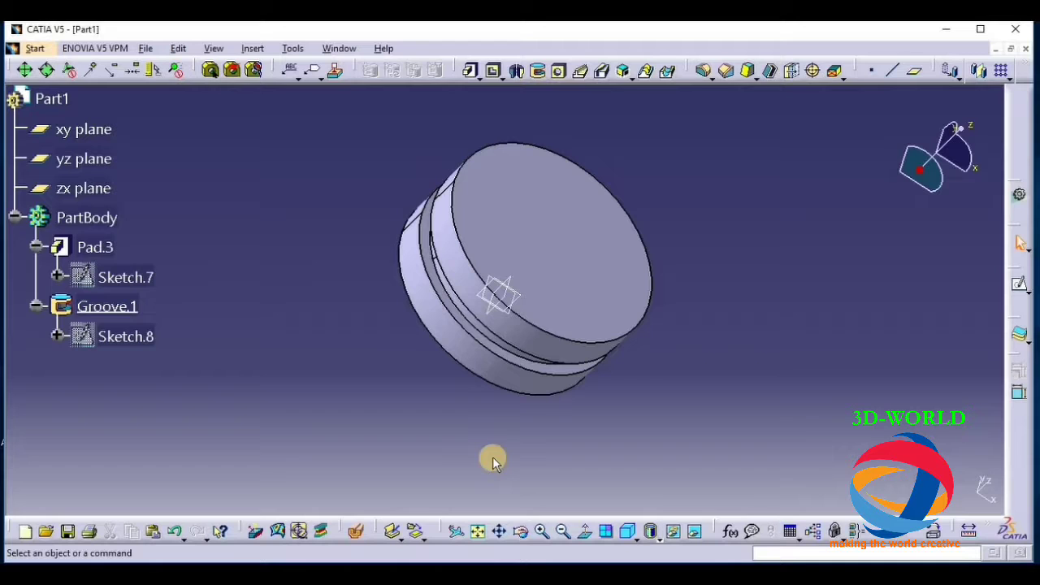
left_click_drag(495, 508, 544, 434)
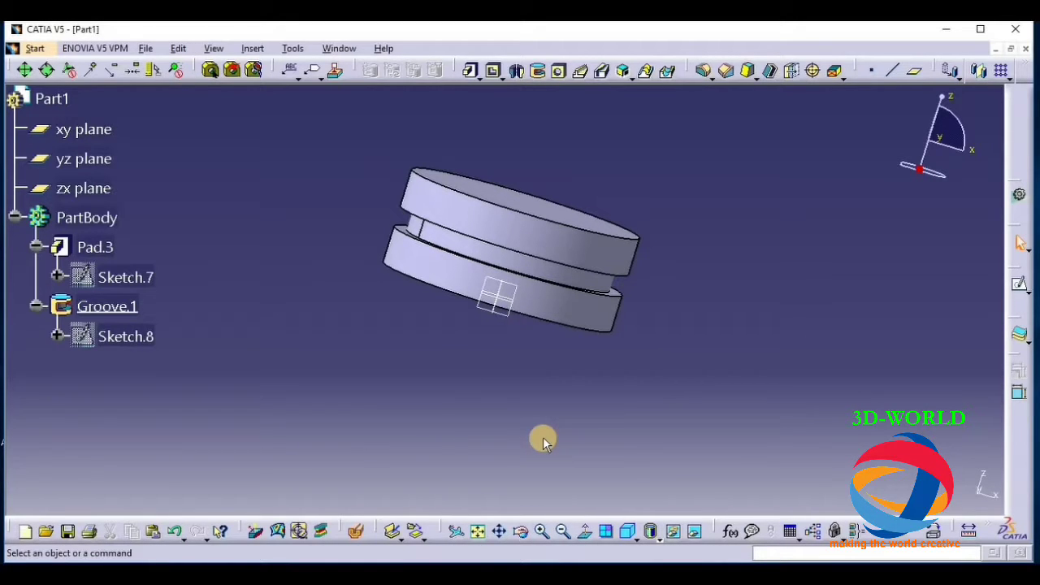
left_click(521, 530)
left_click_drag(490, 448, 567, 344)
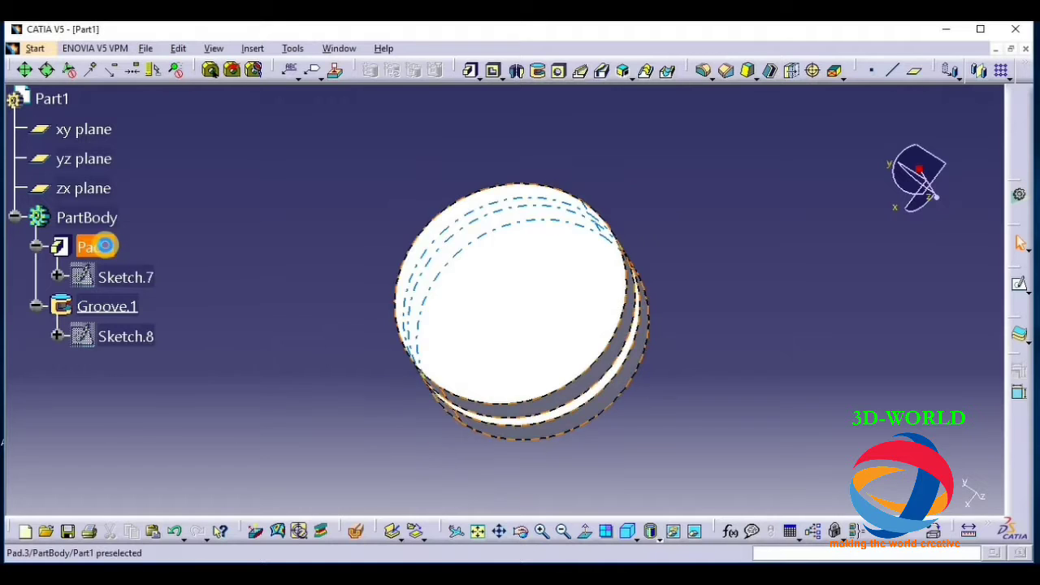
Step: Try to delete the circular pad that carries the groove
right_click(101, 243)
left_click(166, 460)
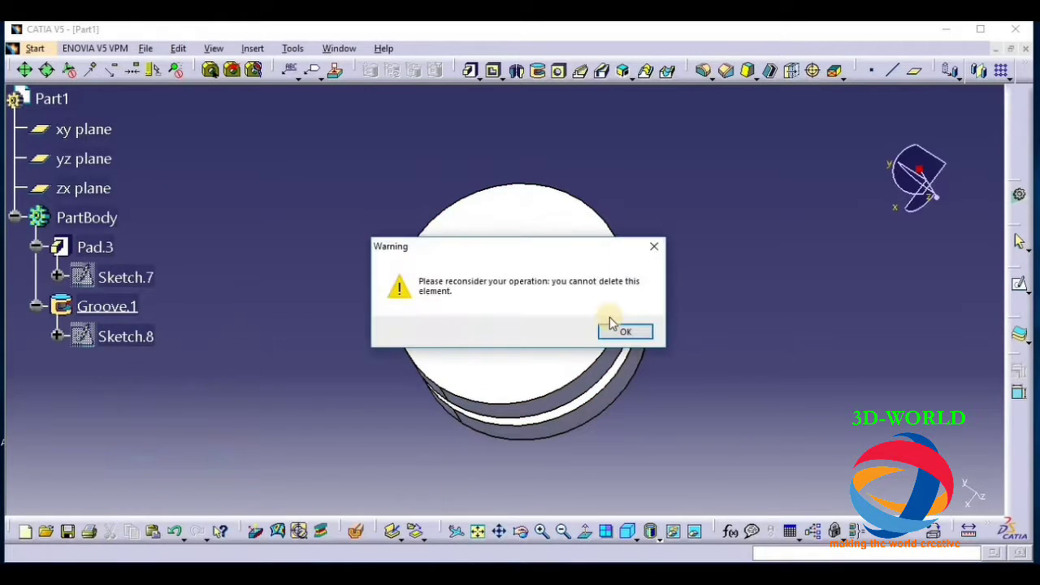
left_click(621, 335)
Step: Delete the groove and the circular pad, each together with its sketch
right_click(105, 306)
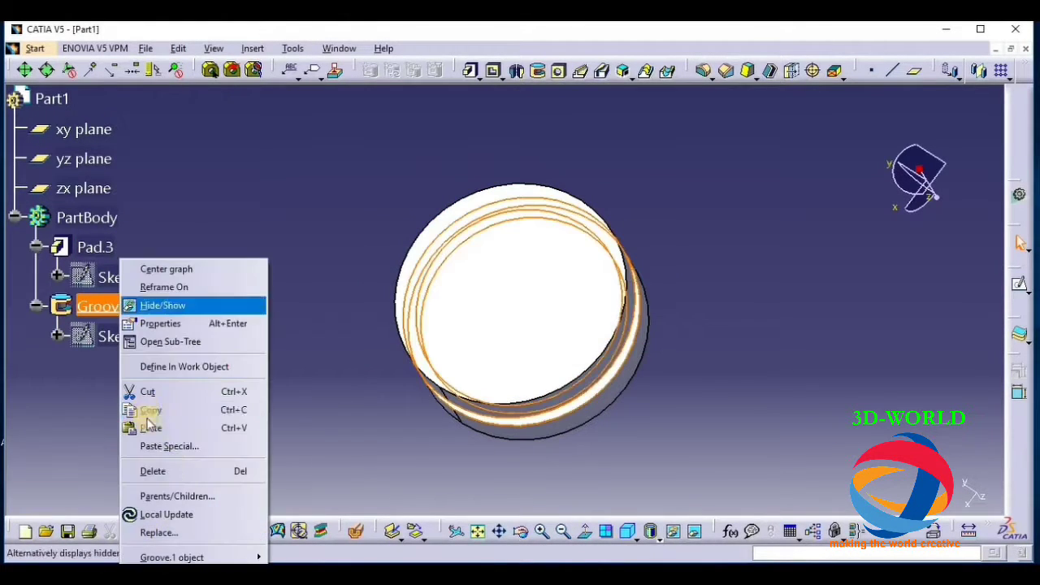
left_click(163, 472)
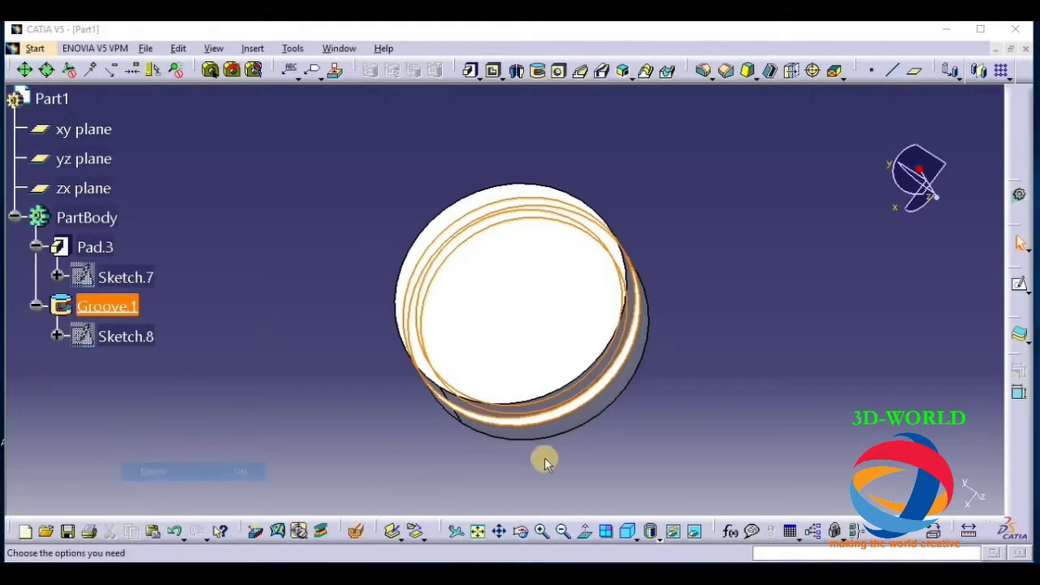
left_click(877, 488)
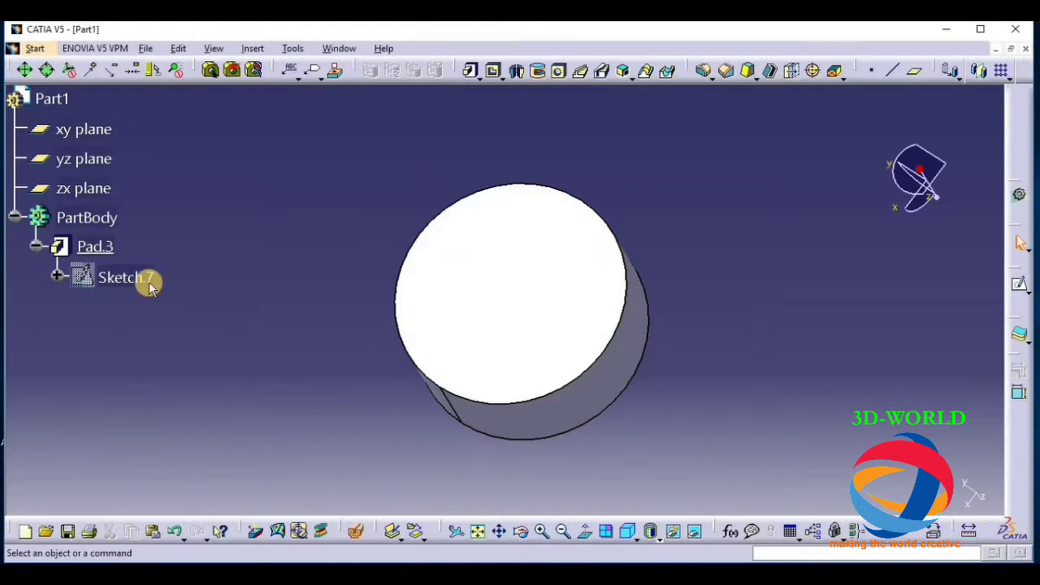
right_click(102, 246)
left_click(204, 460)
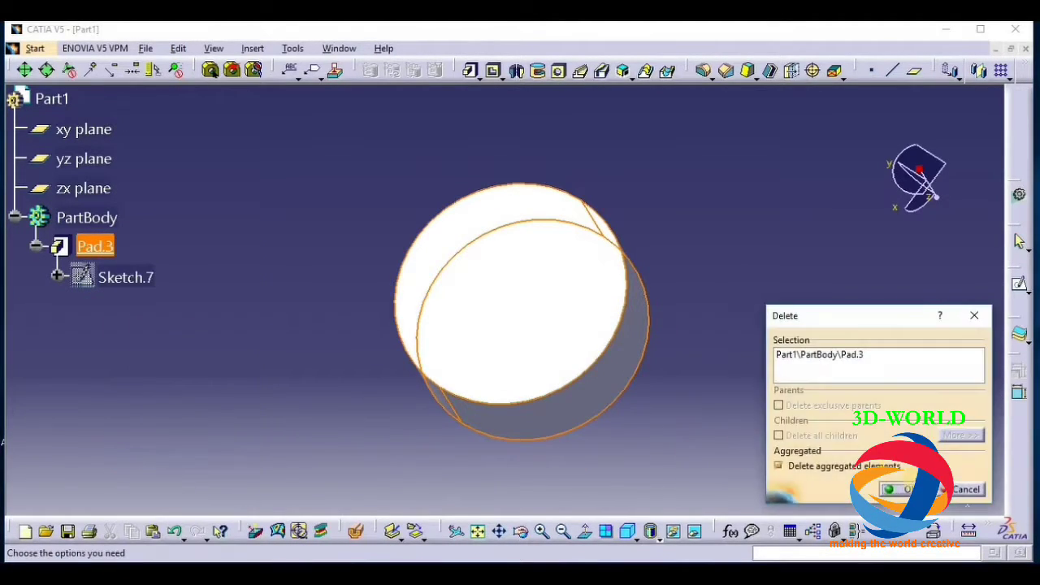
left_click(889, 489)
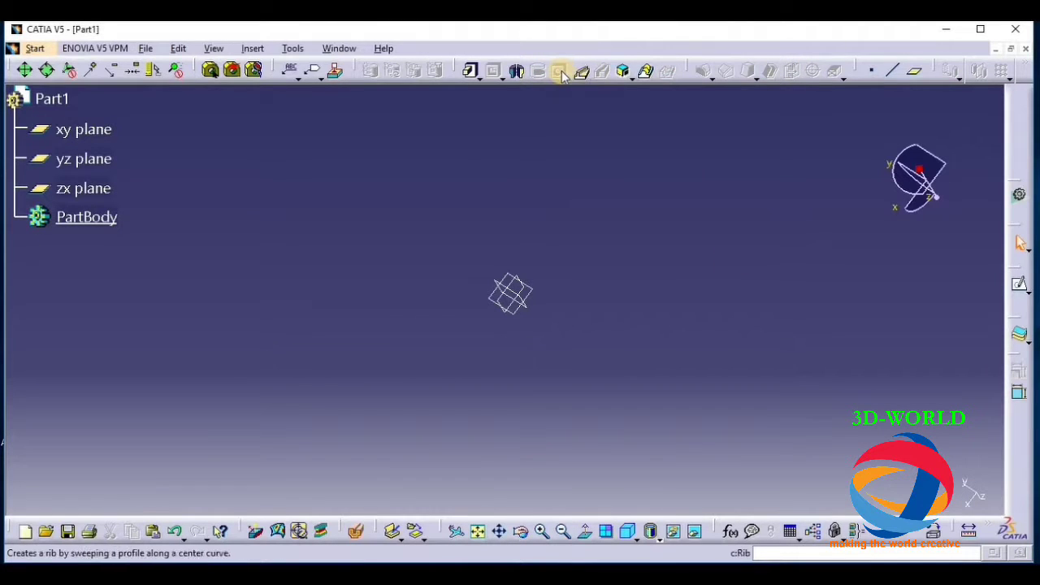
Step: Start a sketch on the xy plane, draw a large circle centred on the origin and exit the sketch
left_click(91, 129)
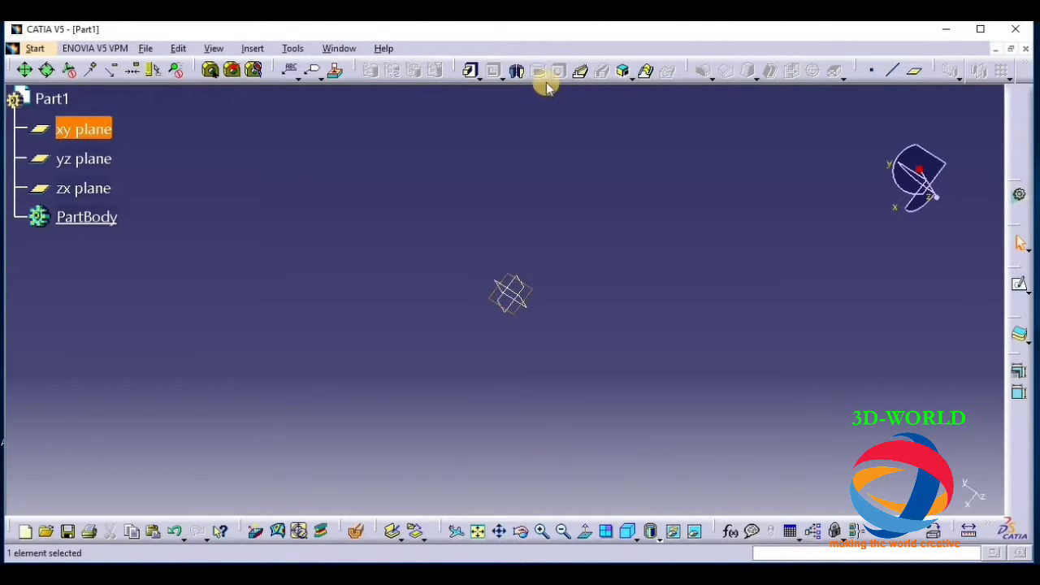
left_click(1017, 286)
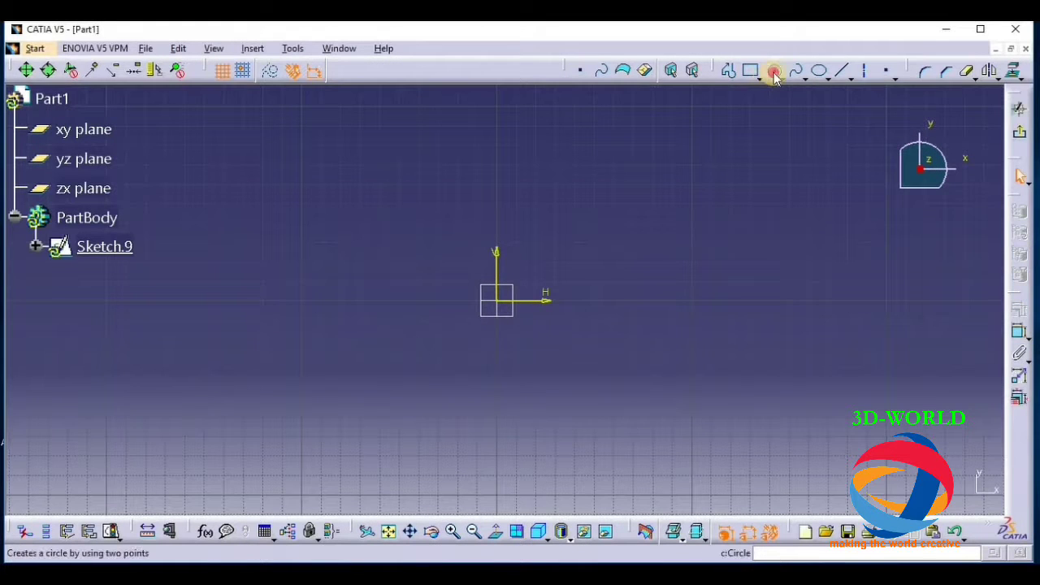
left_click(773, 72)
left_click(497, 301)
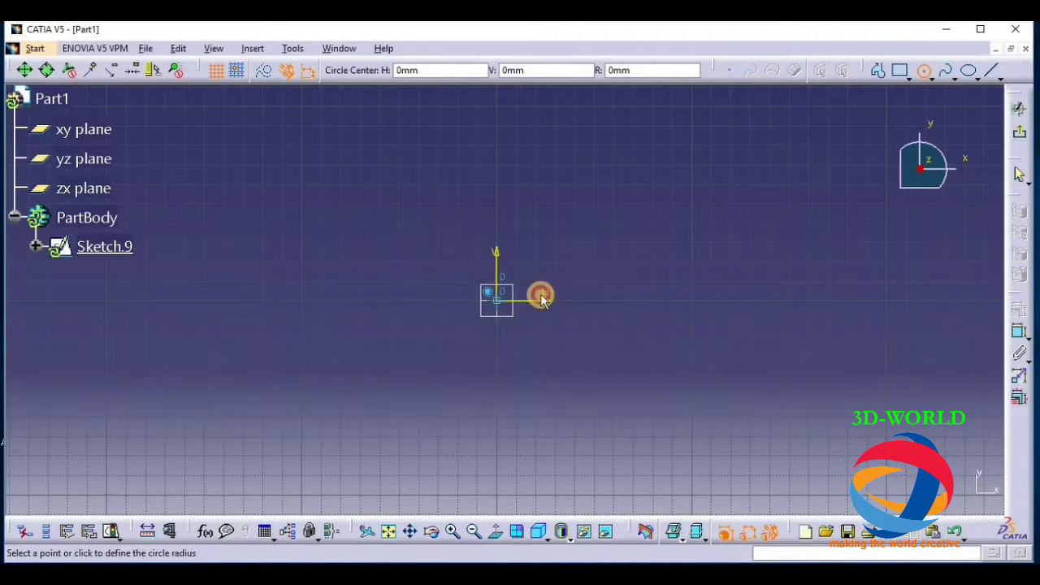
left_click(635, 292)
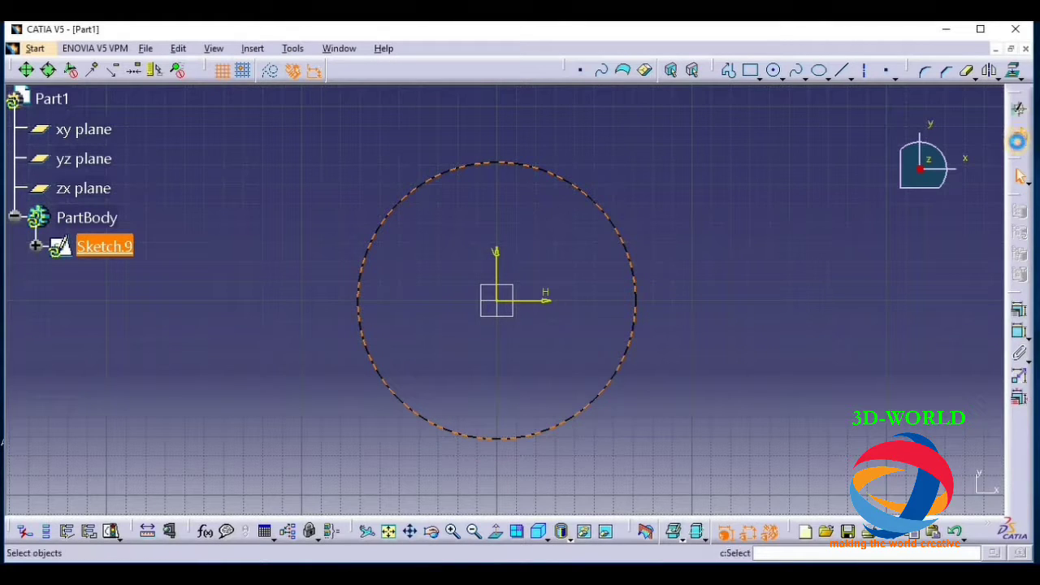
left_click(1016, 149)
Step: Pad the large circle into a solid disc
left_click(471, 71)
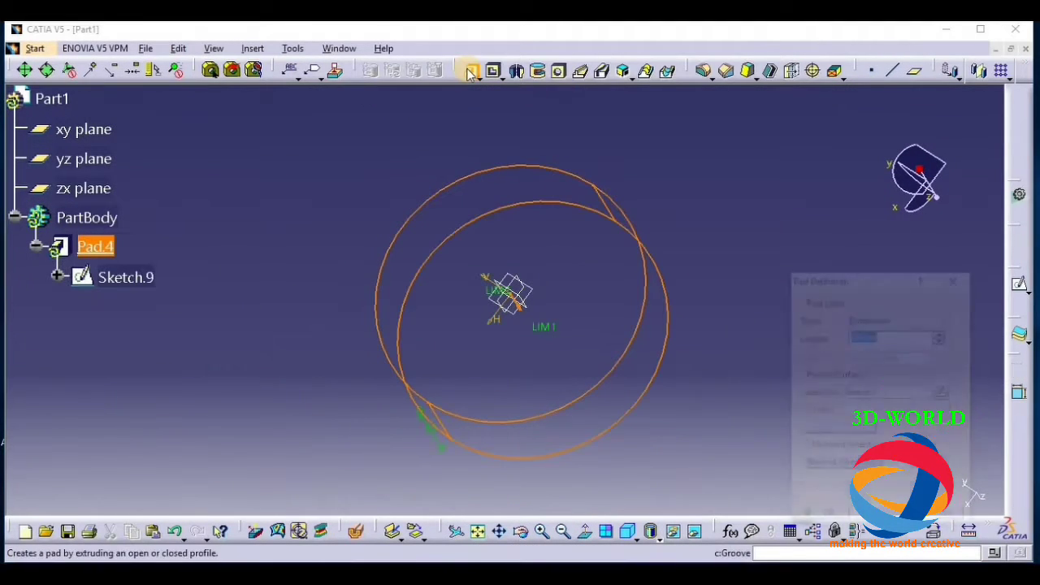
key("Return")
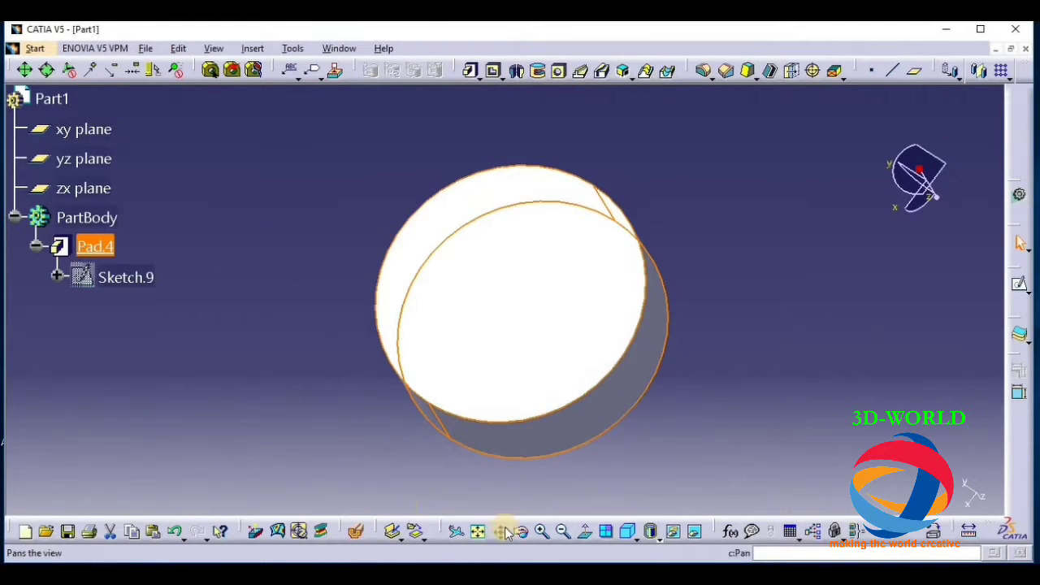
left_click(522, 532)
left_click_drag(574, 464, 288, 391)
left_click(732, 358)
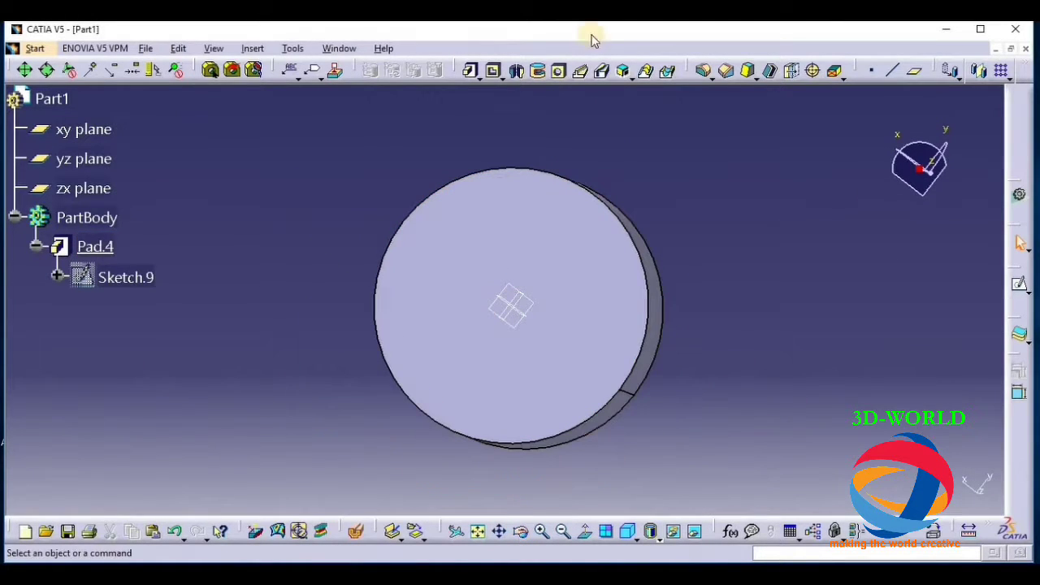
left_click(583, 235)
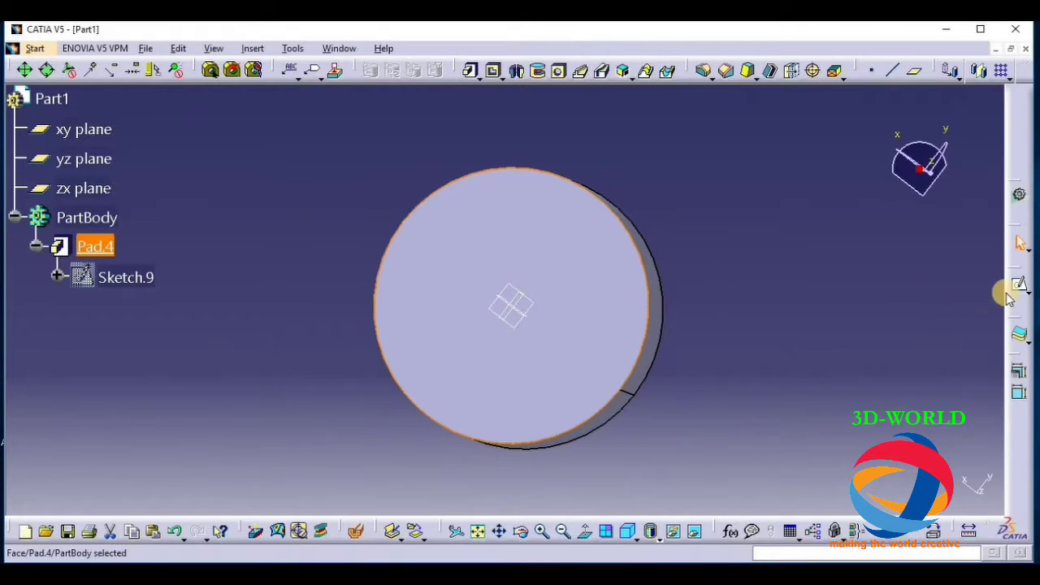
left_click(1016, 282)
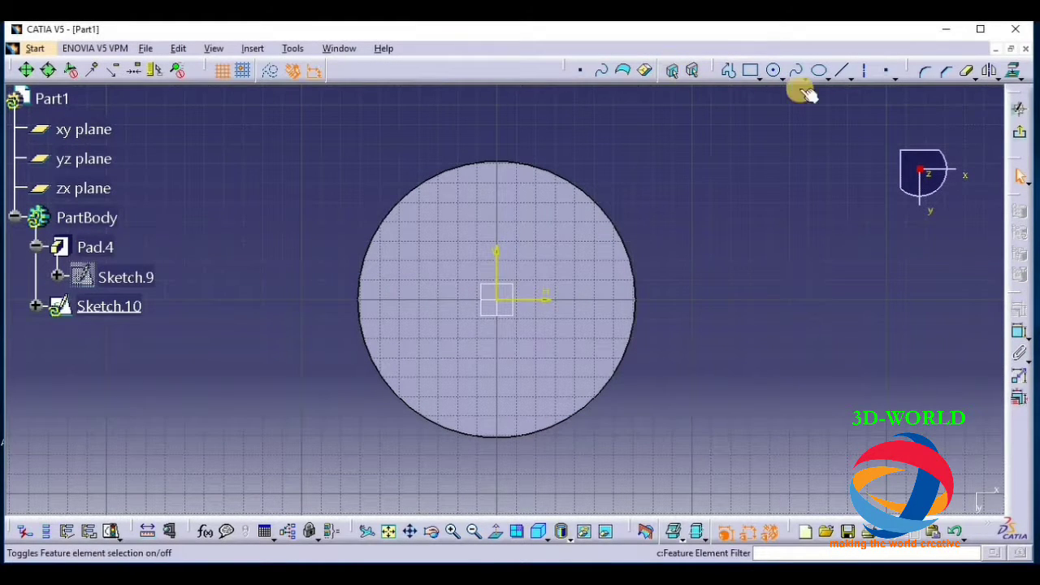
key("ctrl+z")
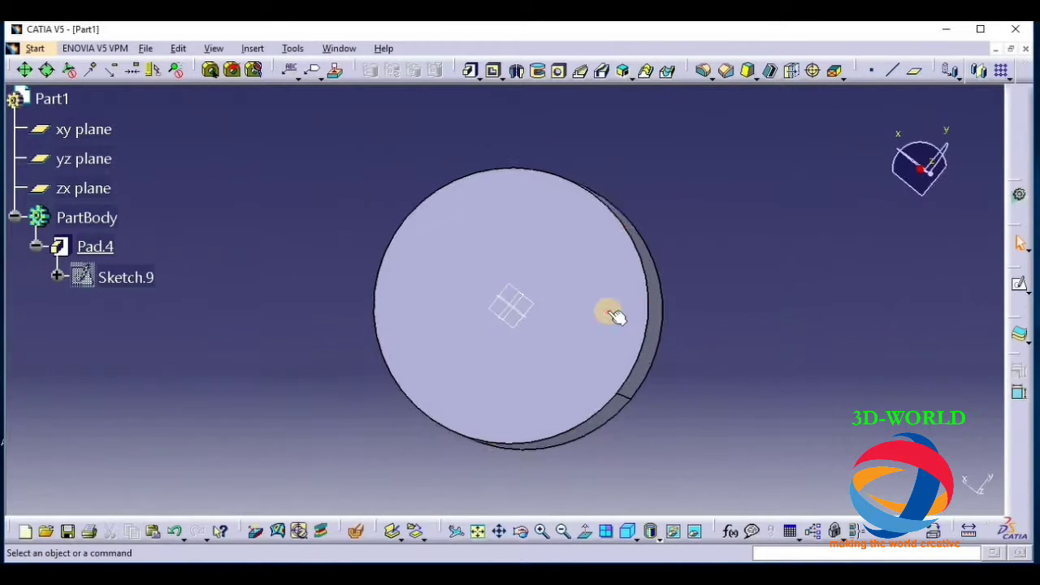
Step: Cut a simple blind hole 50 mm deep with an enlarged diameter at the centre of the disc's flat face
left_click(614, 315)
left_click(559, 71)
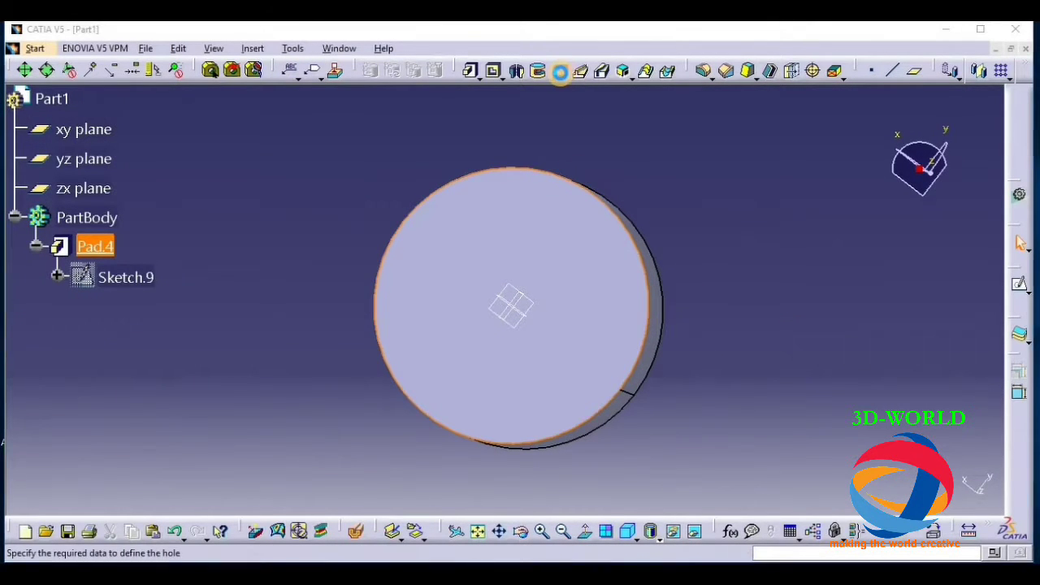
left_click(757, 228)
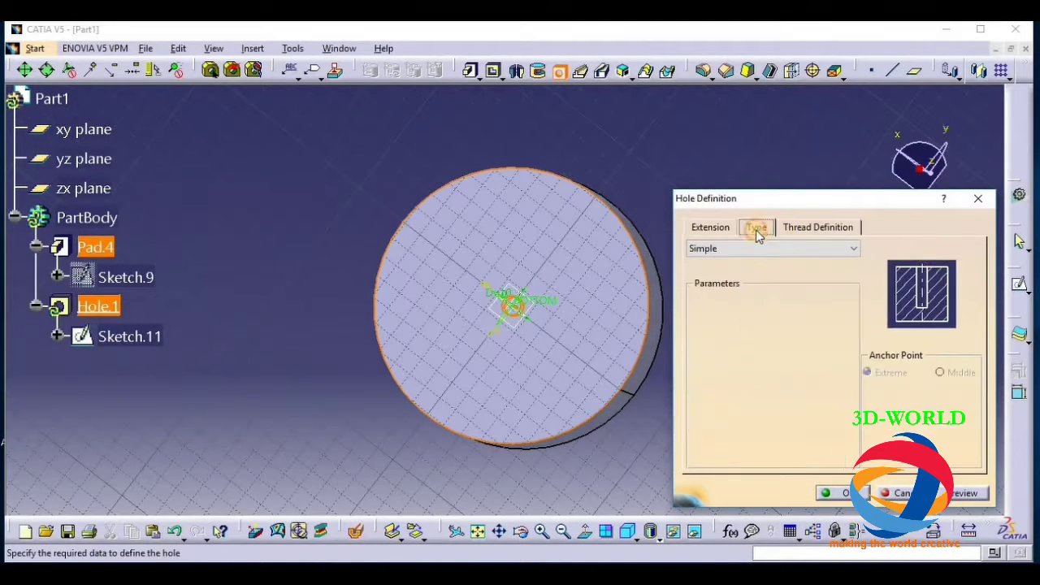
left_click(712, 229)
double_click(772, 283)
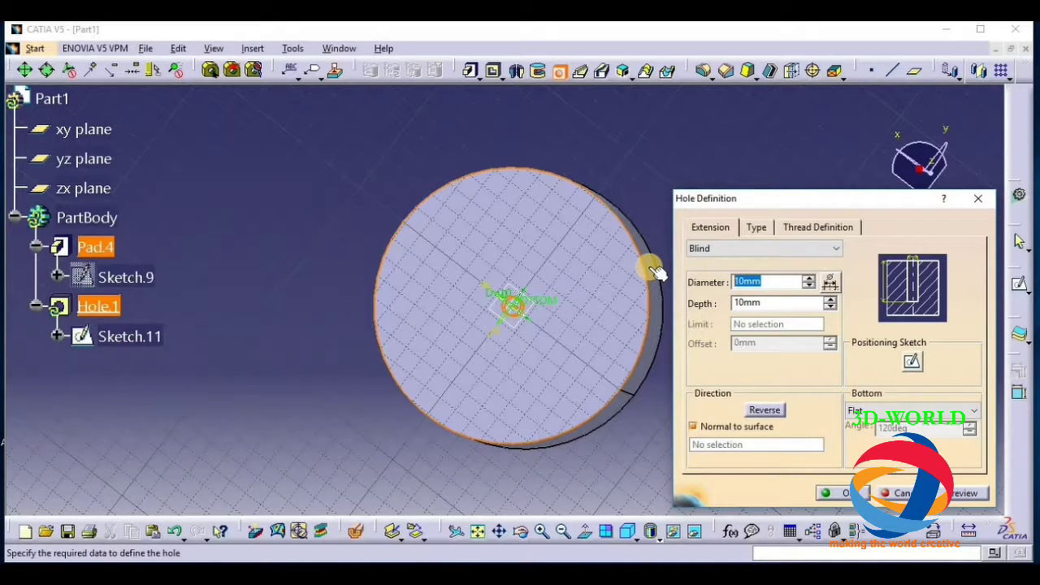
double_click(776, 302)
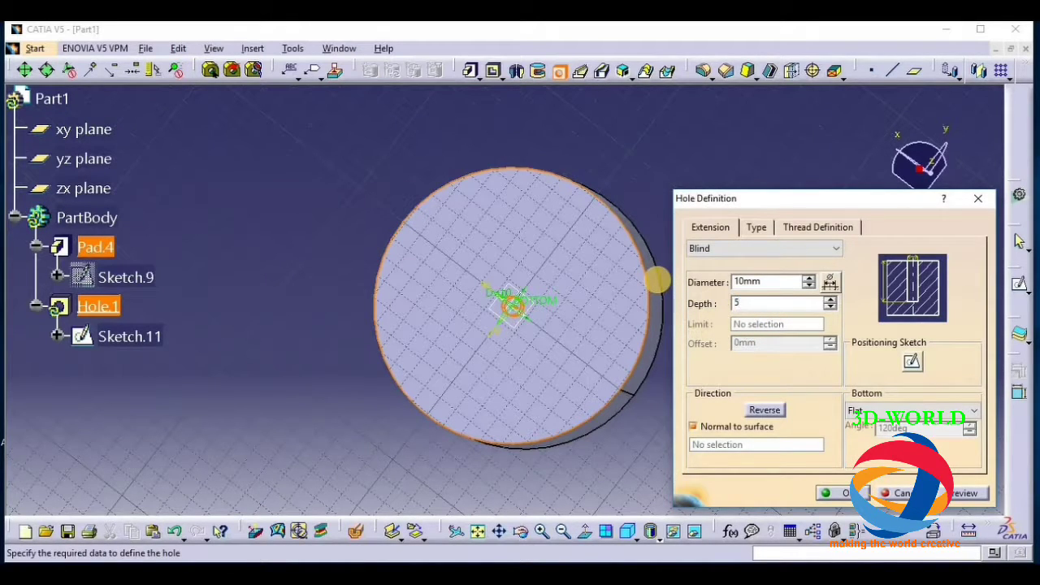
double_click(748, 283)
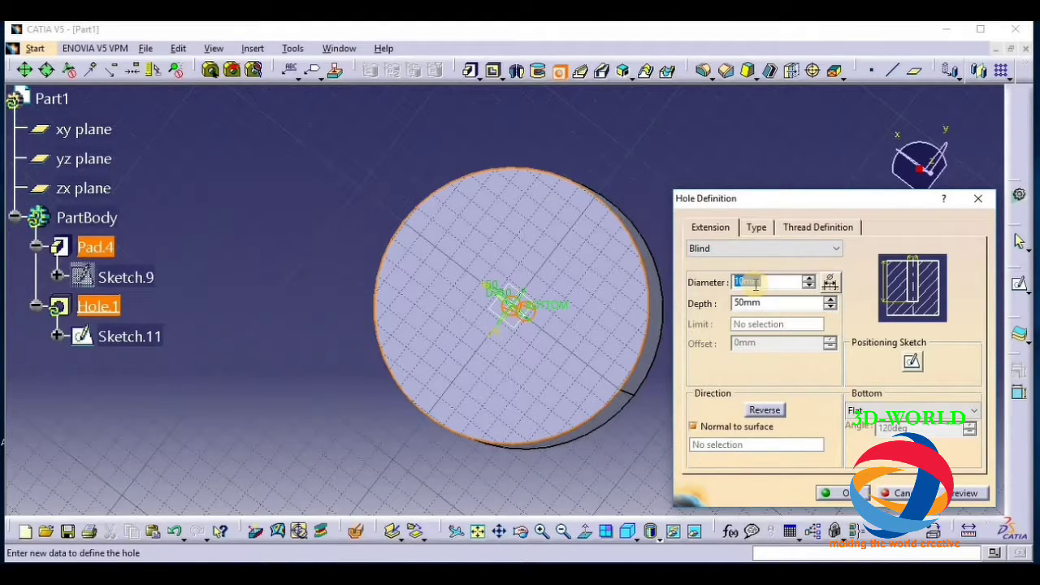
left_click(965, 495)
left_click(837, 493)
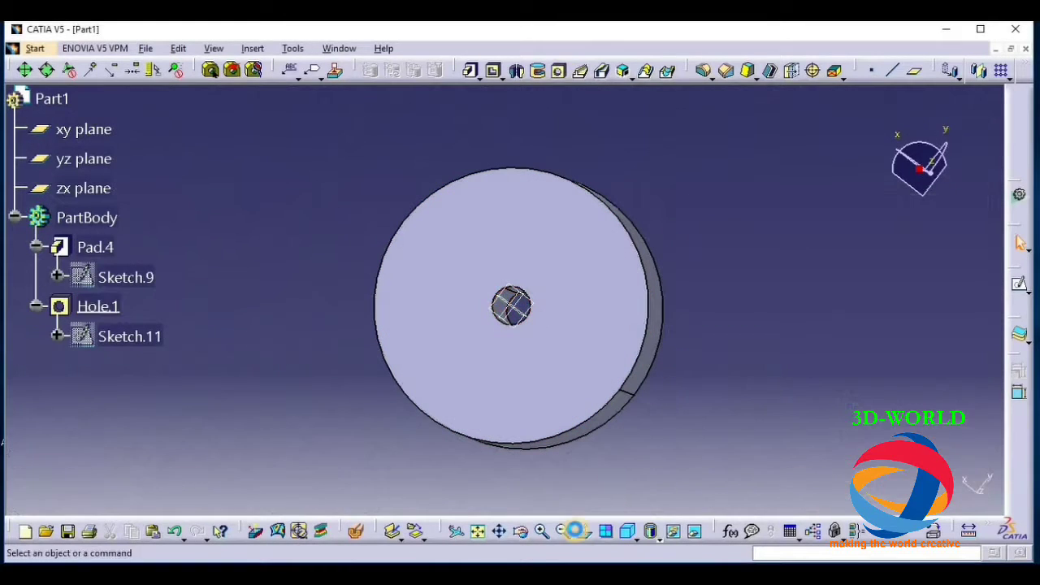
left_click(521, 531)
left_click_drag(496, 382, 472, 314)
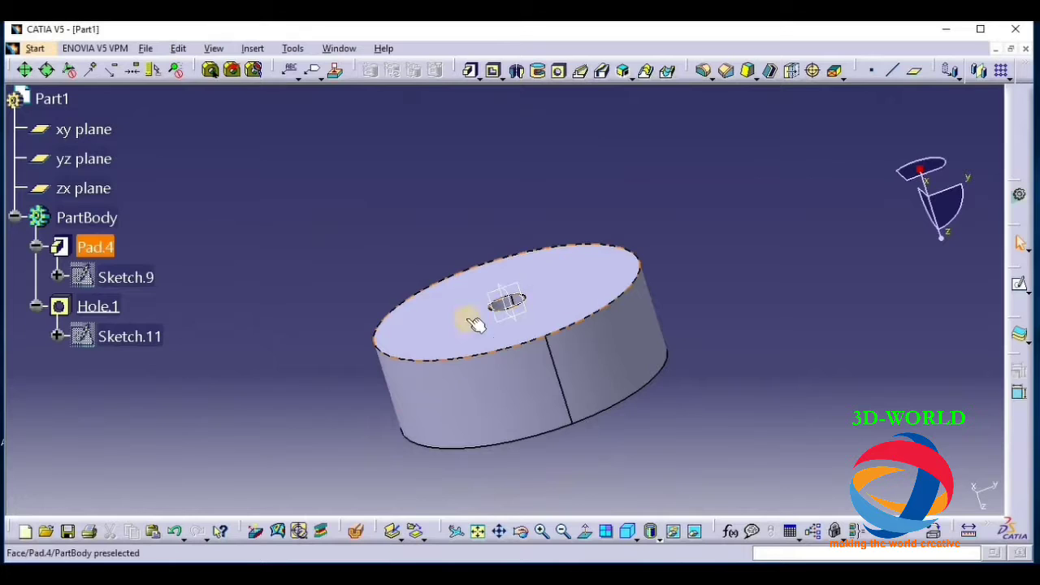
Step: Replace the simple hole with a tapered blind hole, 10 mm in diameter and 10 mm deep, with a narrower taper angle than the default
left_click(559, 70)
left_click(502, 299)
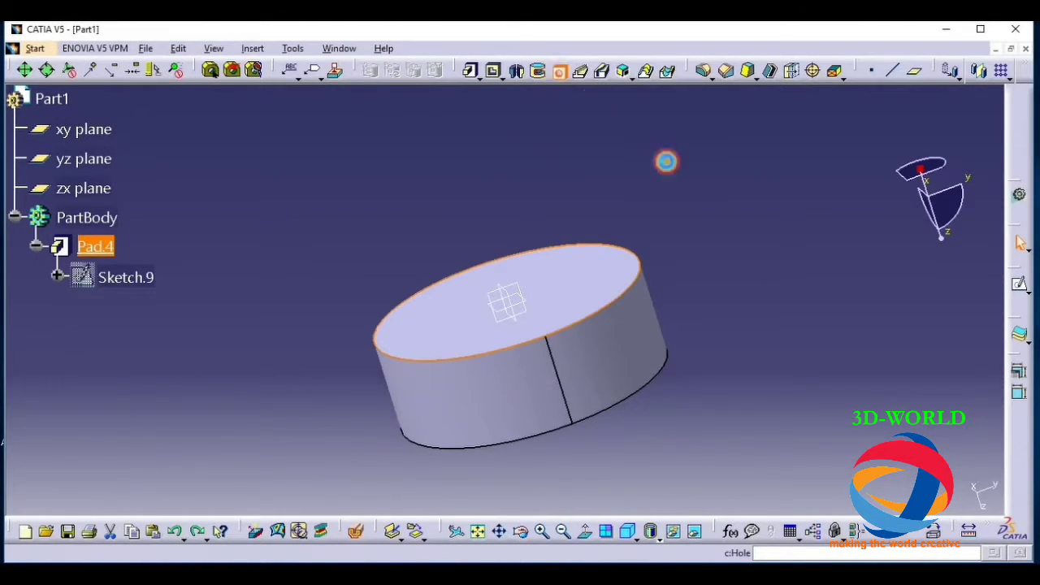
left_click(760, 228)
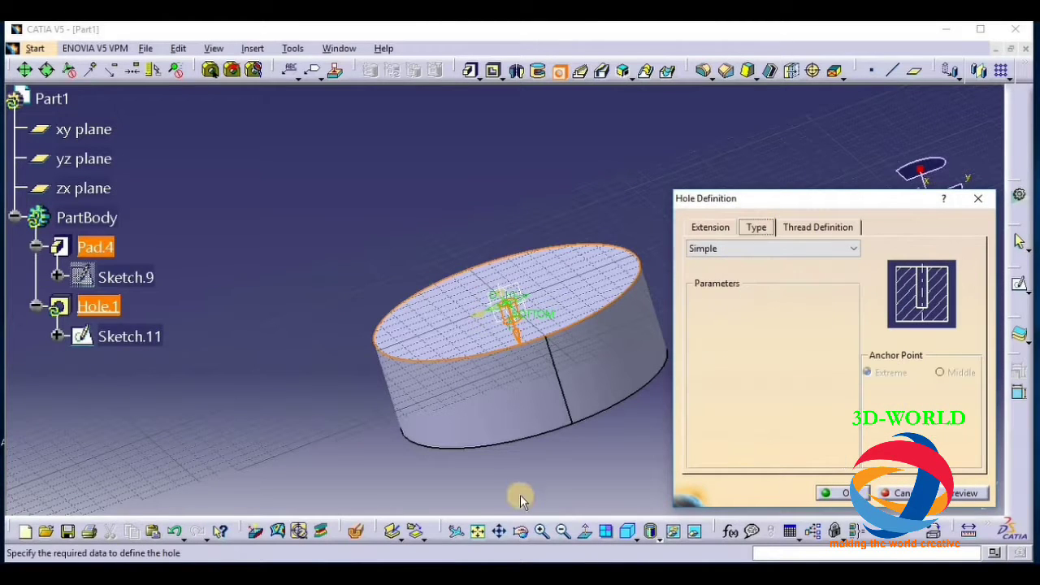
left_click_drag(520, 531, 577, 479)
left_click(761, 246)
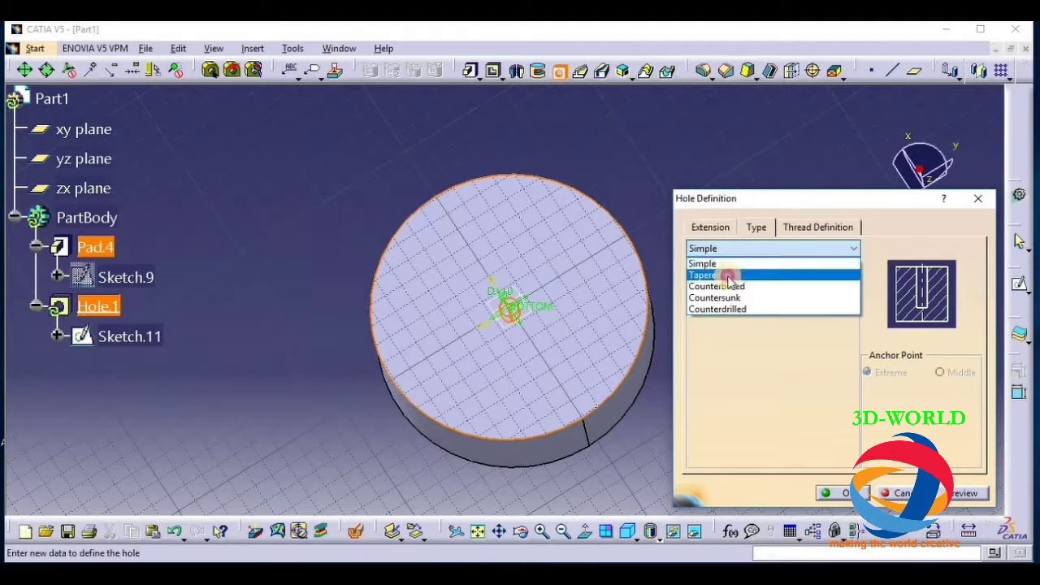
left_click(729, 274)
left_click(776, 324)
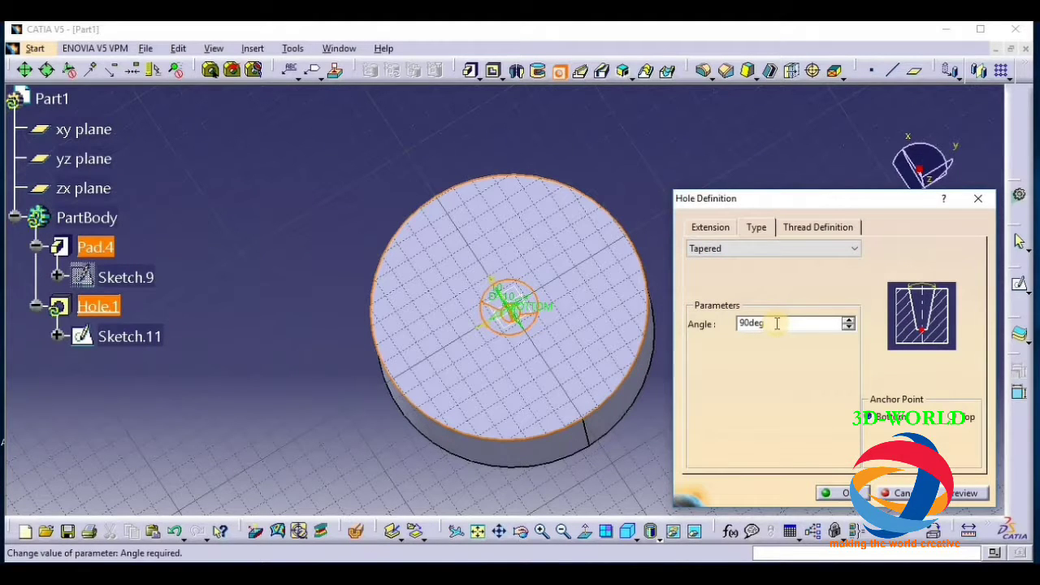
double_click(778, 323)
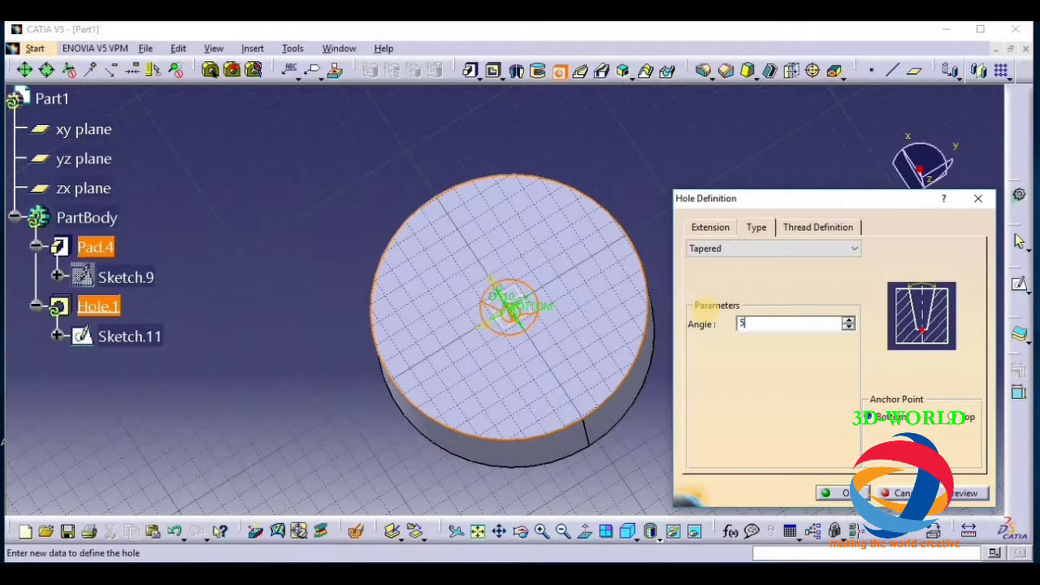
left_click(704, 230)
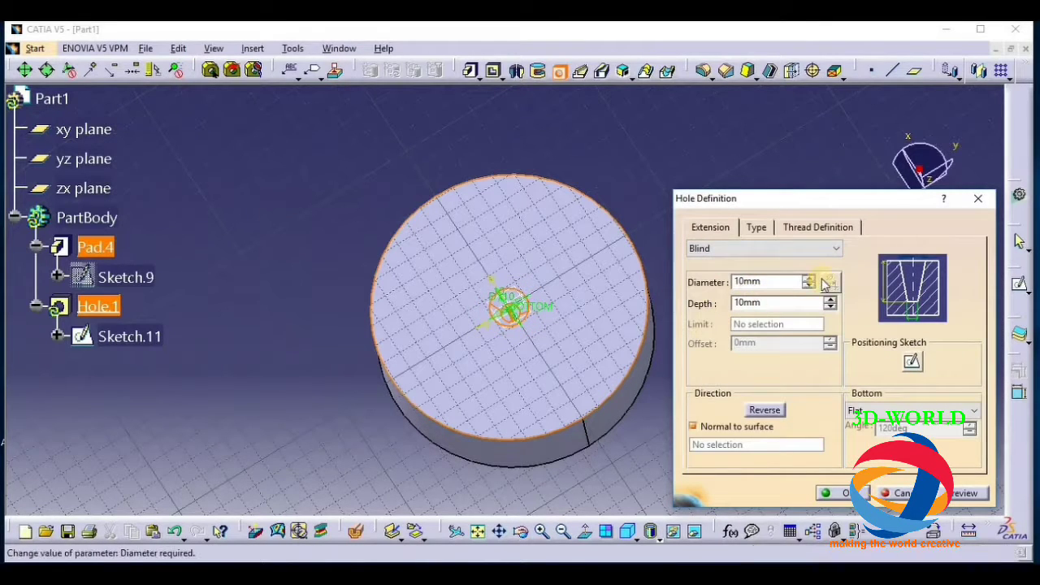
left_click(967, 493)
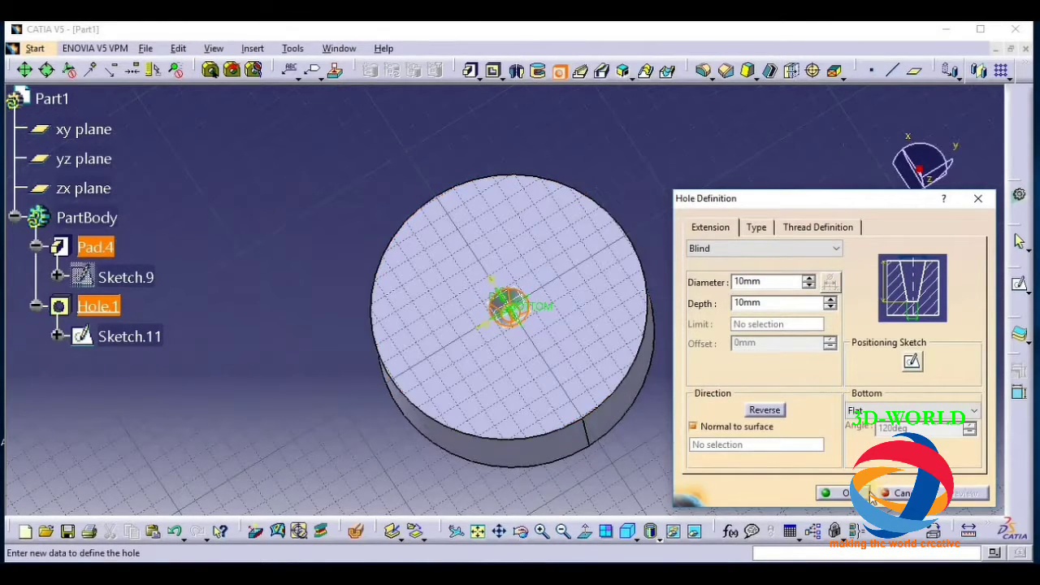
left_click(837, 494)
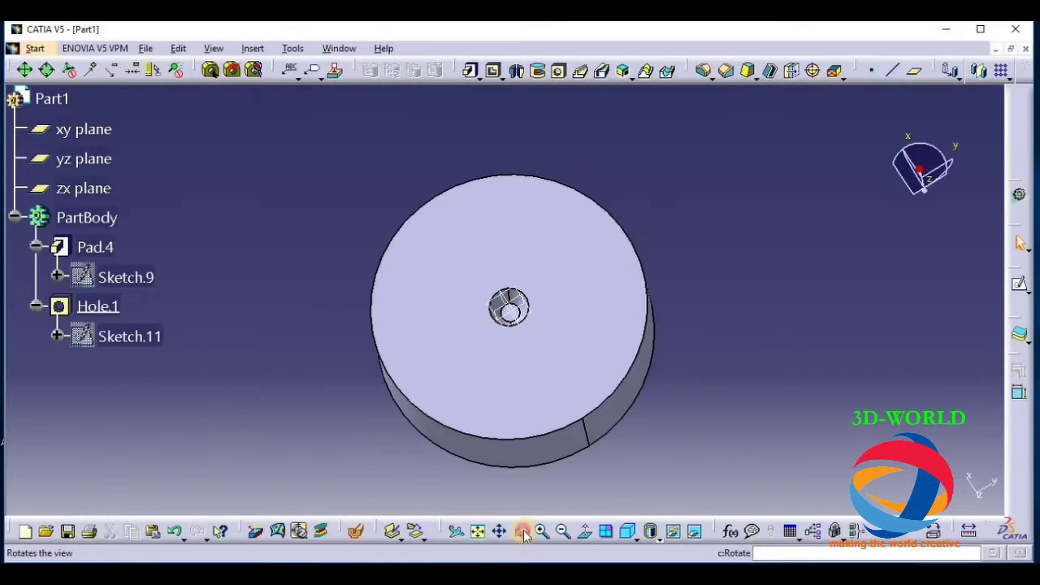
Step: Remove the tapered hole from the disc
middle_click_drag(485, 367, 515, 321)
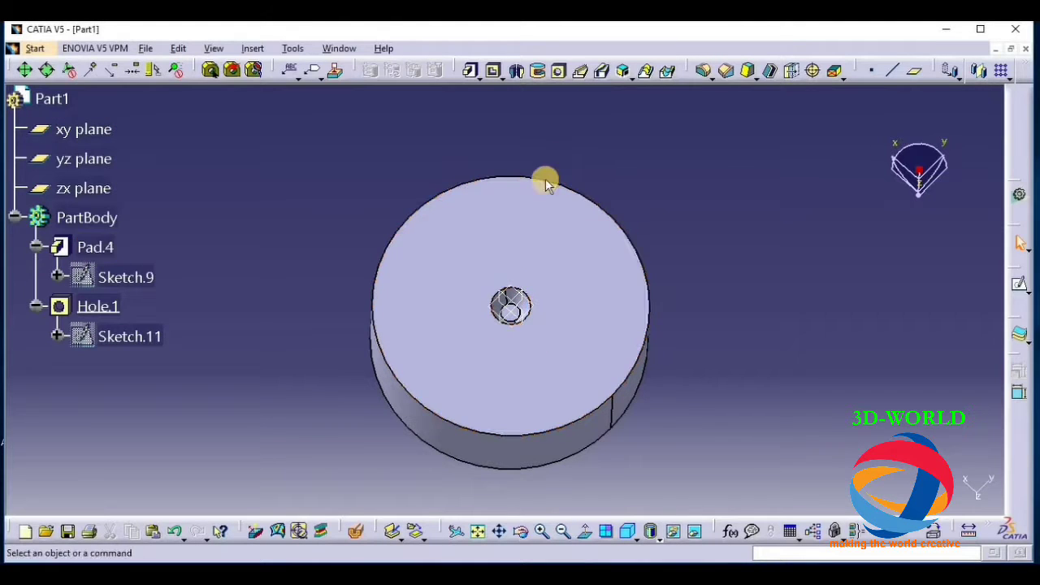
left_click(568, 217)
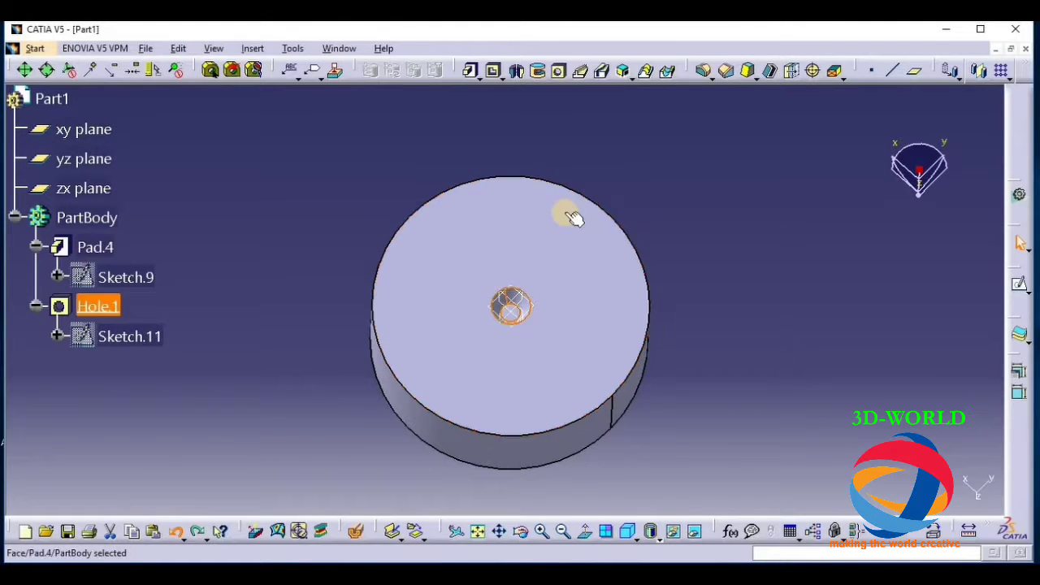
key("Delete")
Step: Start a counterbored hole at the centre of the disc's flat face and set the counterbore depth to 5 mm
left_click(569, 215)
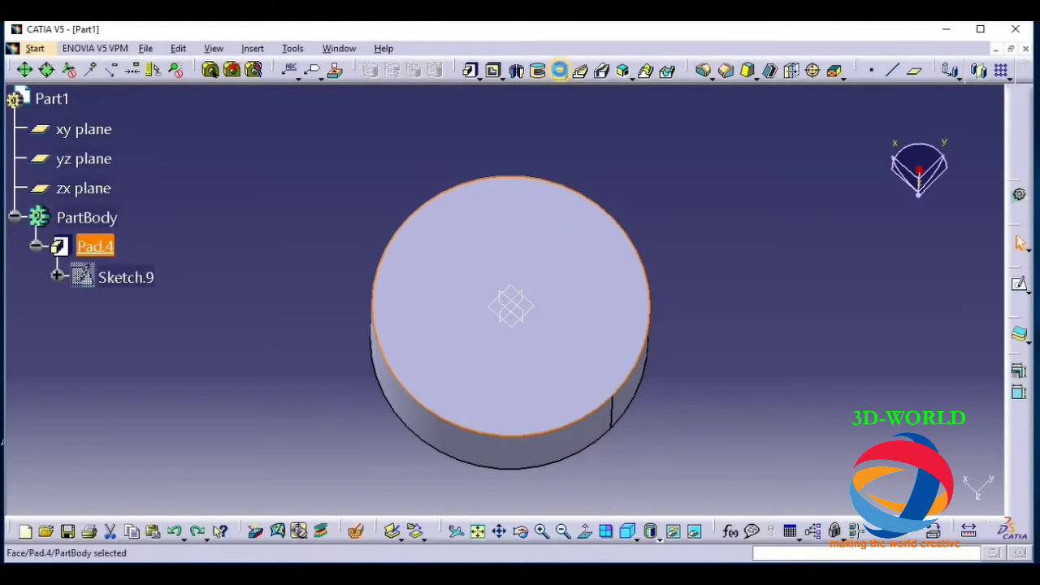
left_click(559, 72)
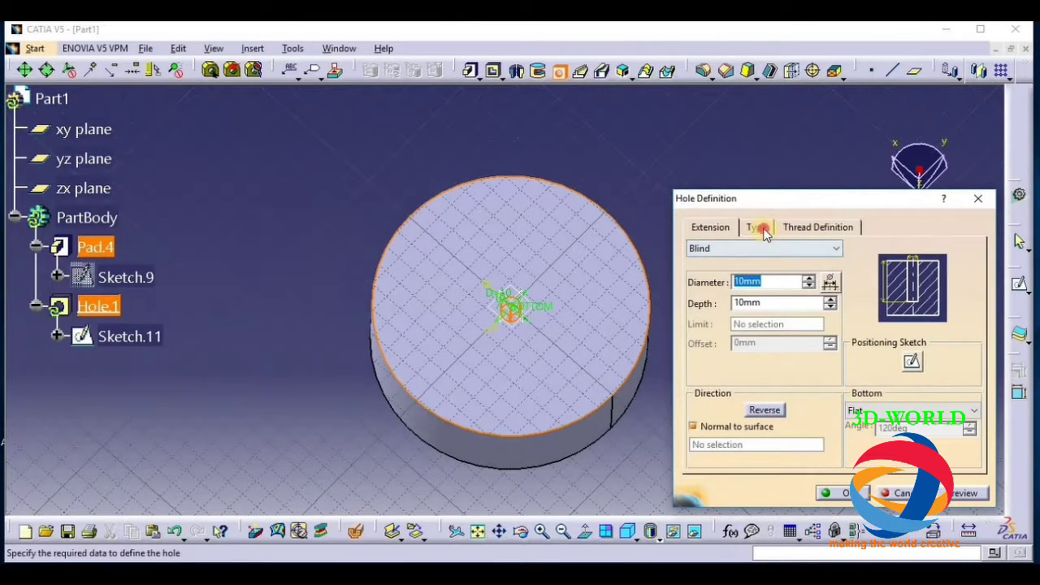
left_click(757, 227)
left_click(764, 248)
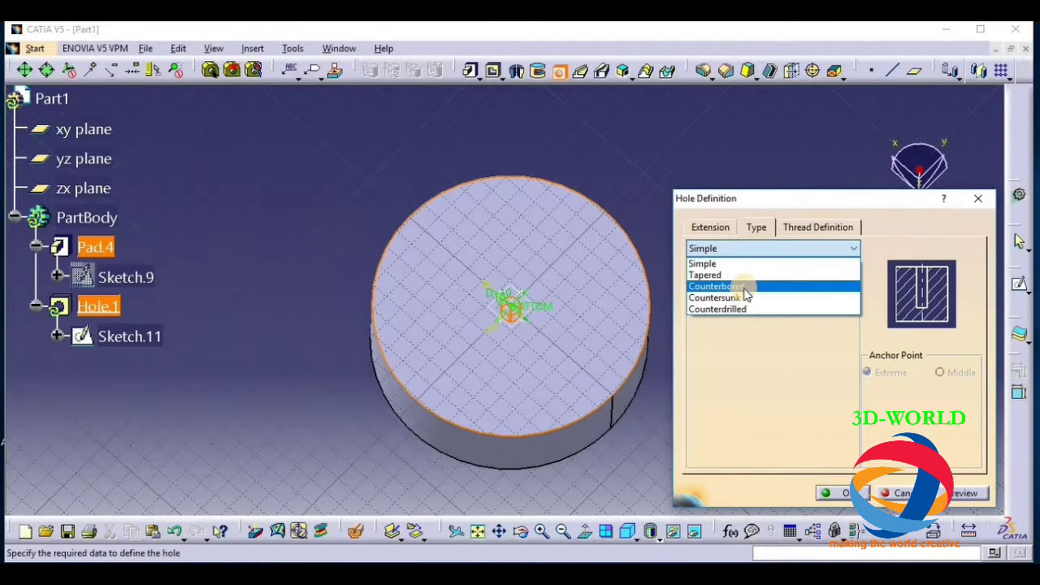
left_click(741, 286)
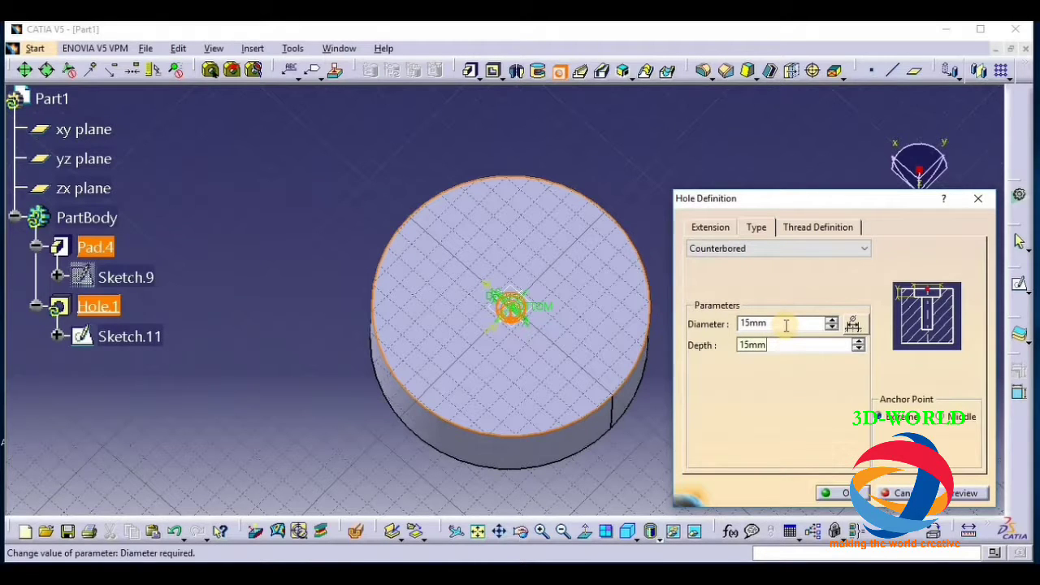
key("Return")
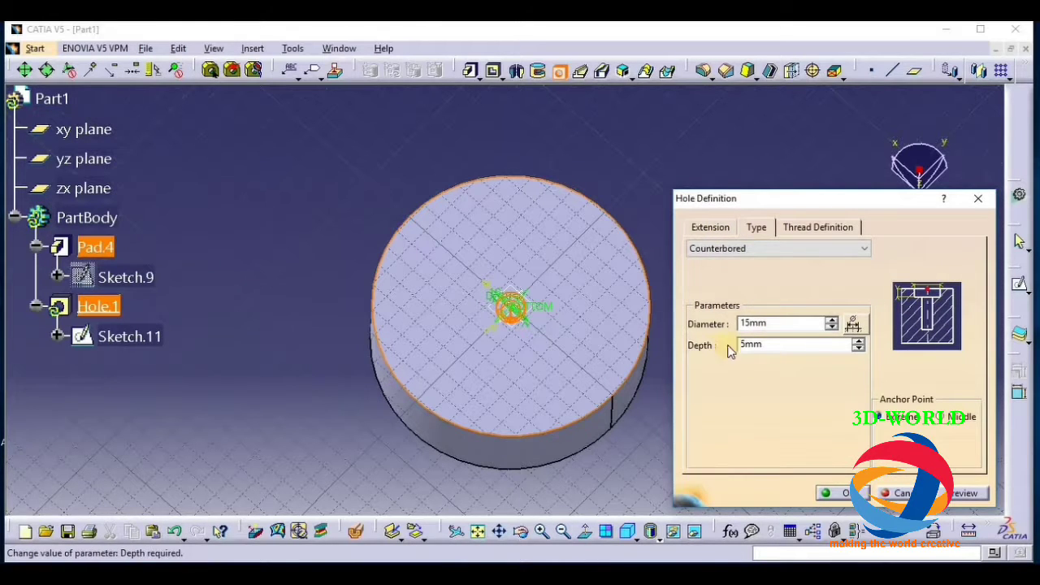
Step: Set the blind depth of the counterbored hole to 25 mm
left_click(705, 231)
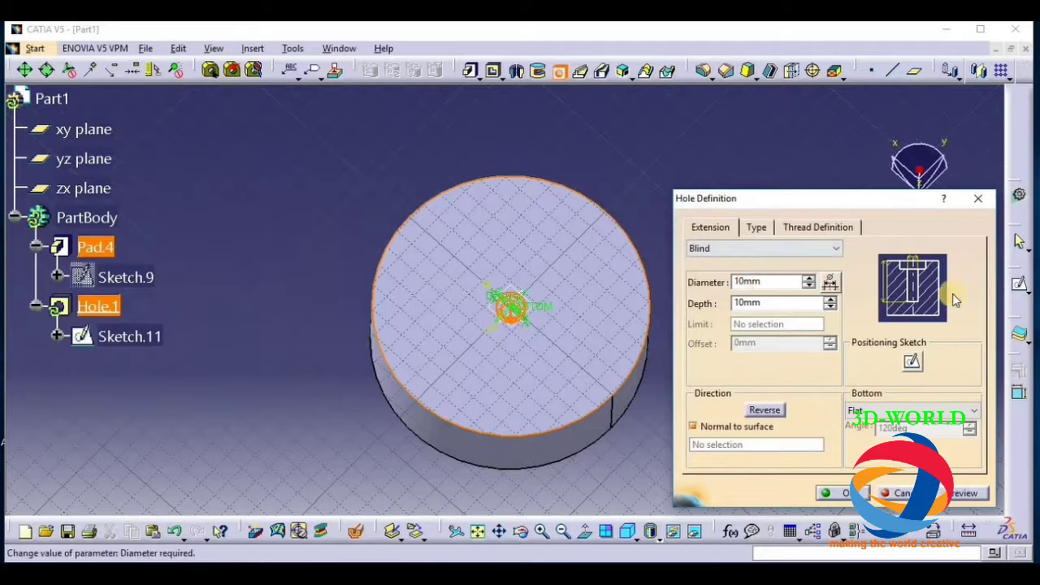
double_click(785, 303)
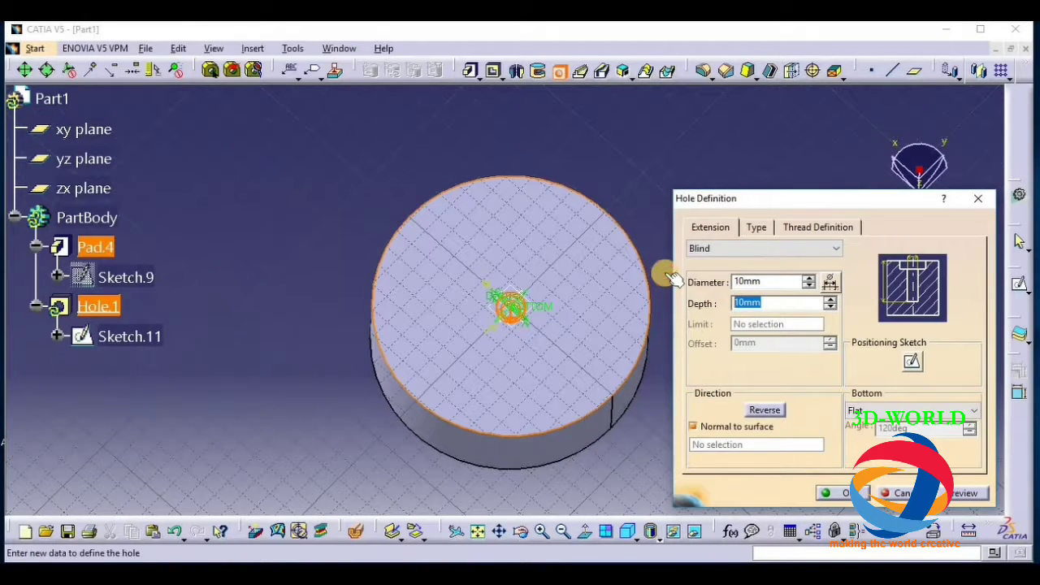
type("25")
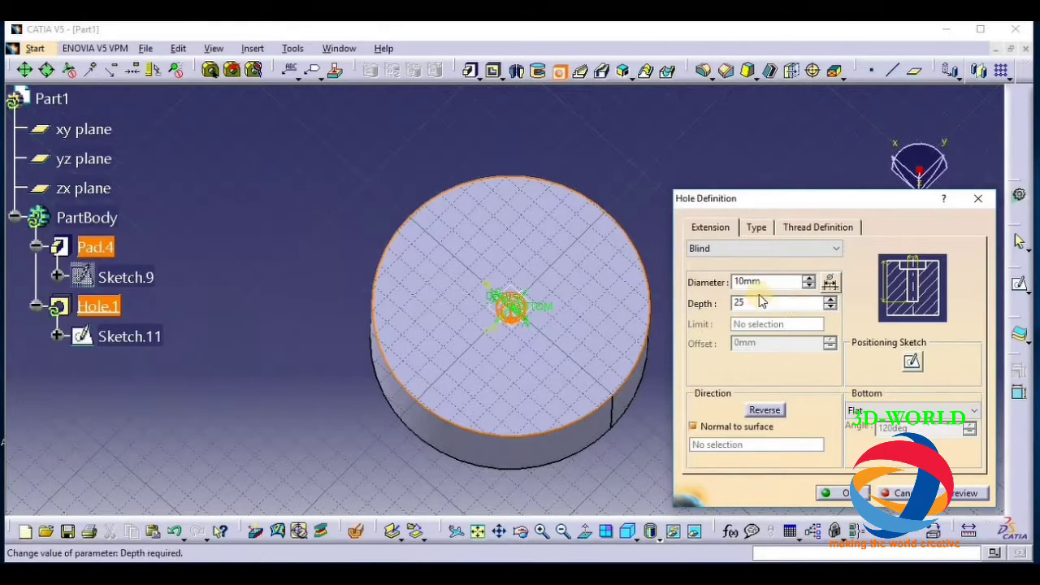
Step: Compare the counterbore diameter with the main hole diameter and try a counterbore diameter of 5 mm
left_click(756, 228)
double_click(768, 325)
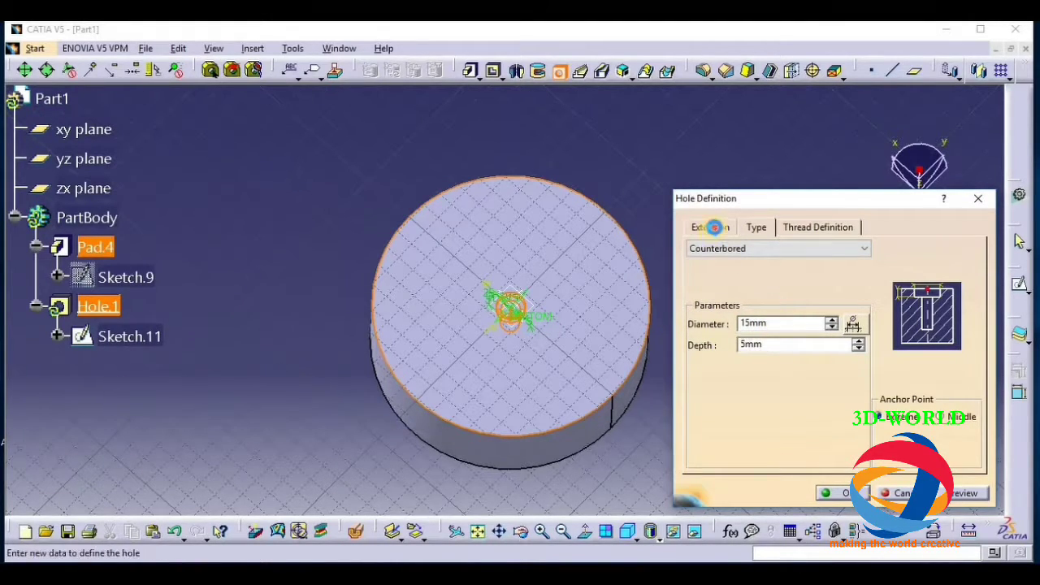
left_click(709, 228)
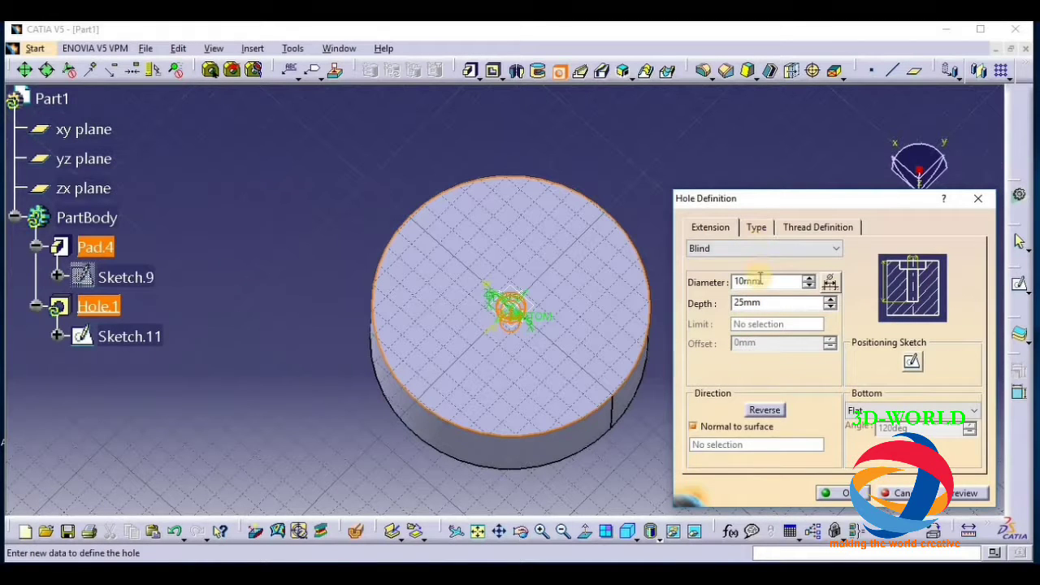
left_click(756, 228)
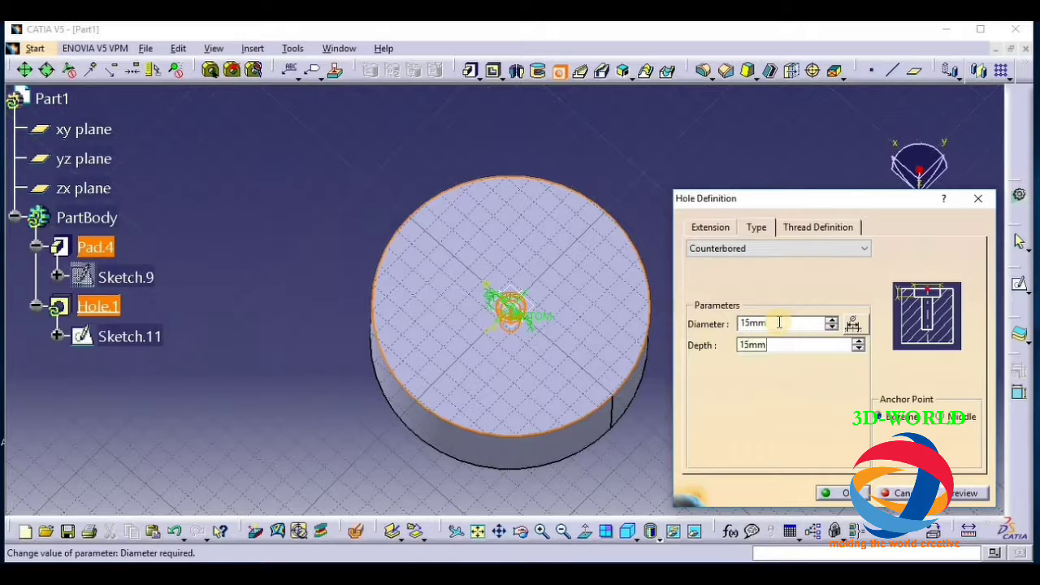
left_click(706, 227)
left_click(758, 228)
double_click(778, 321)
type("5")
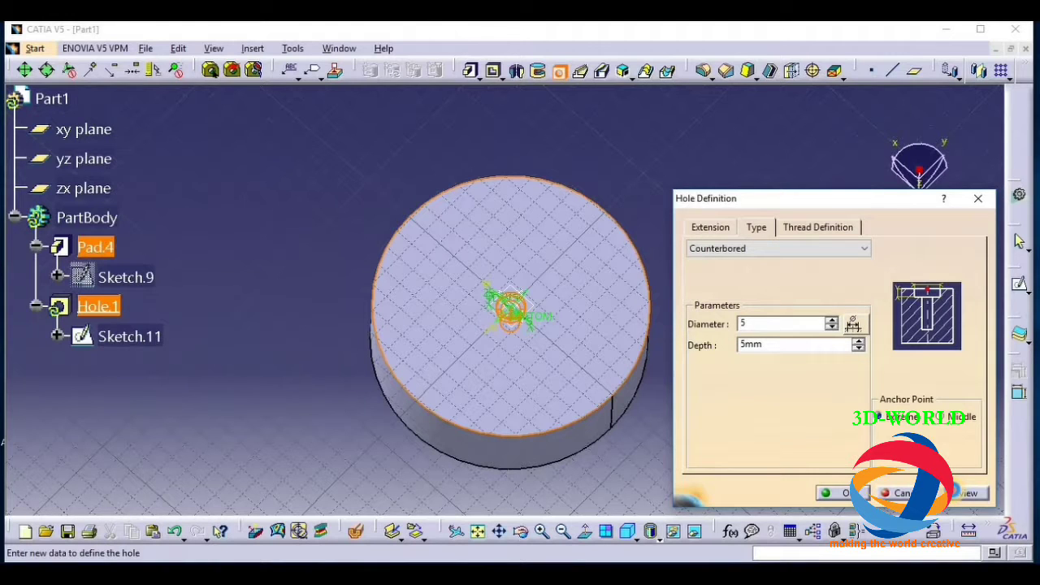
key("Return")
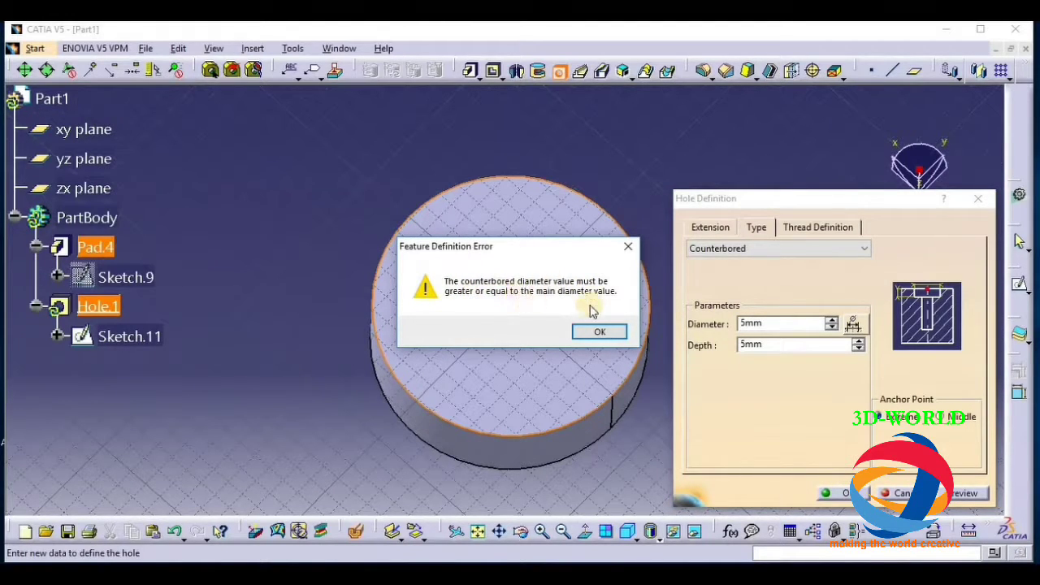
left_click(599, 336)
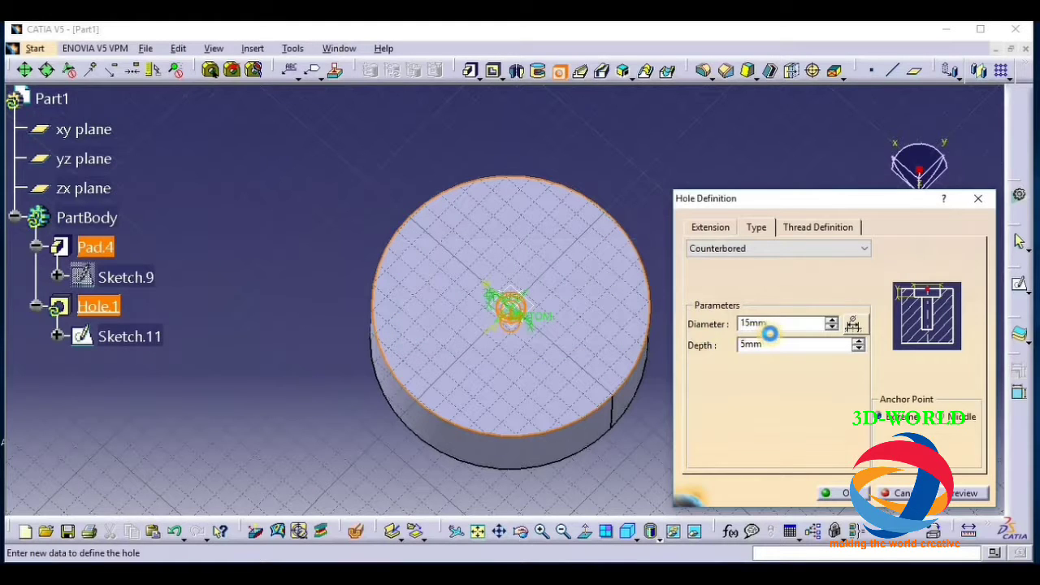
left_click(712, 227)
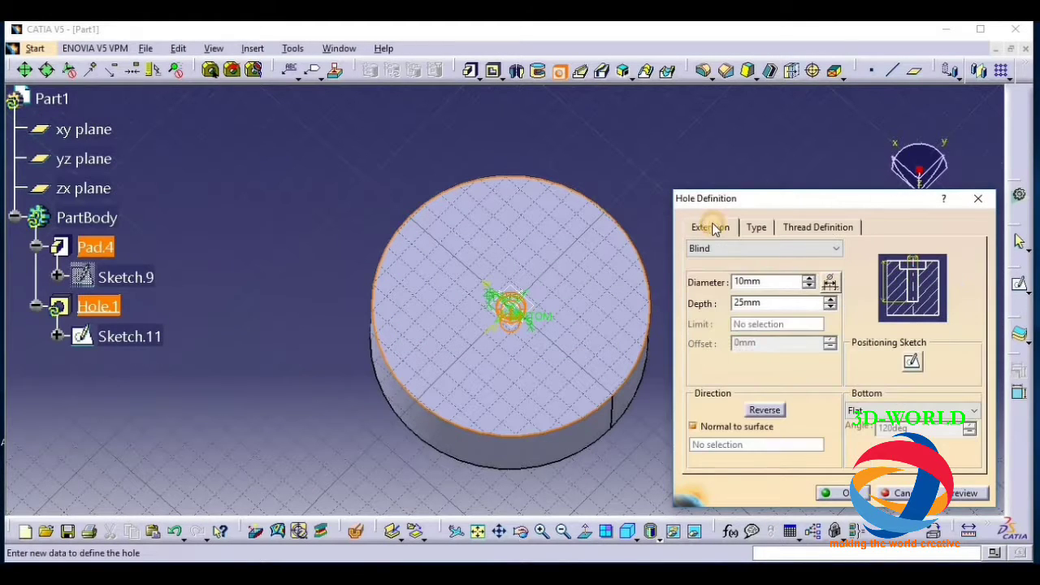
Step: Create the counterbored hole with a 15 mm counterbore diameter in the disc's flat face and inspect it
left_click(758, 229)
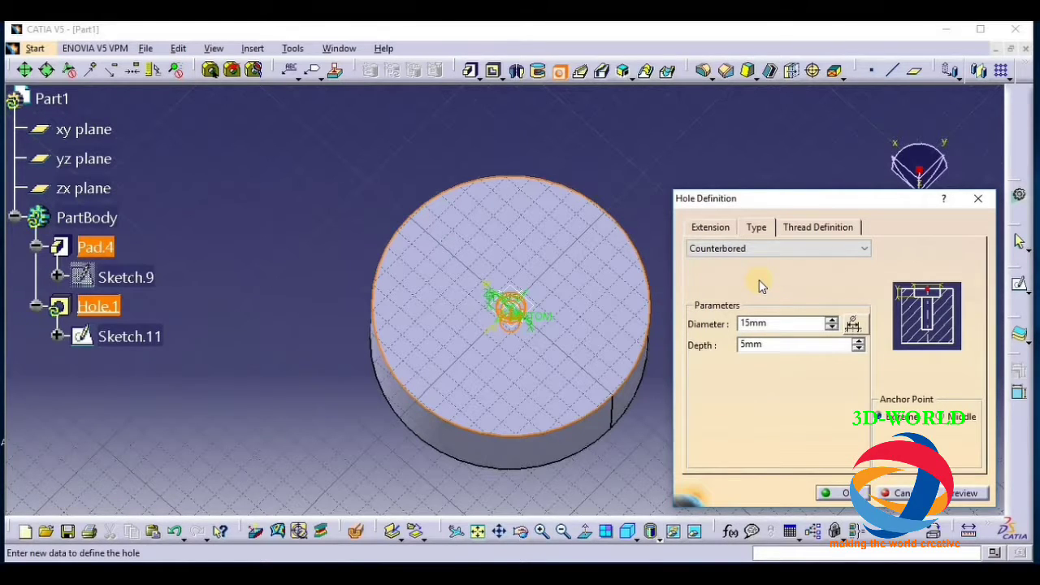
left_click(712, 231)
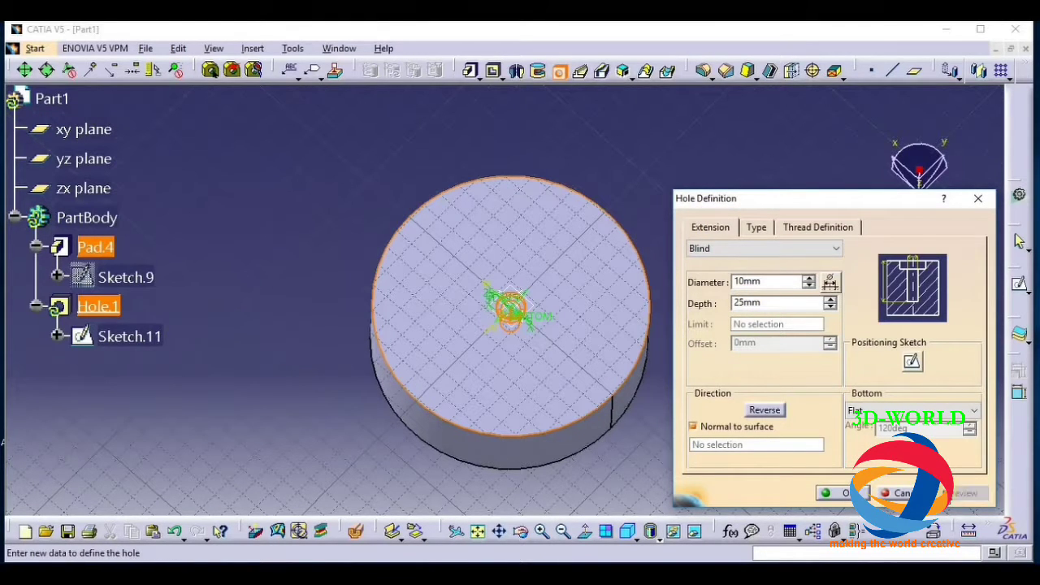
left_click(835, 494)
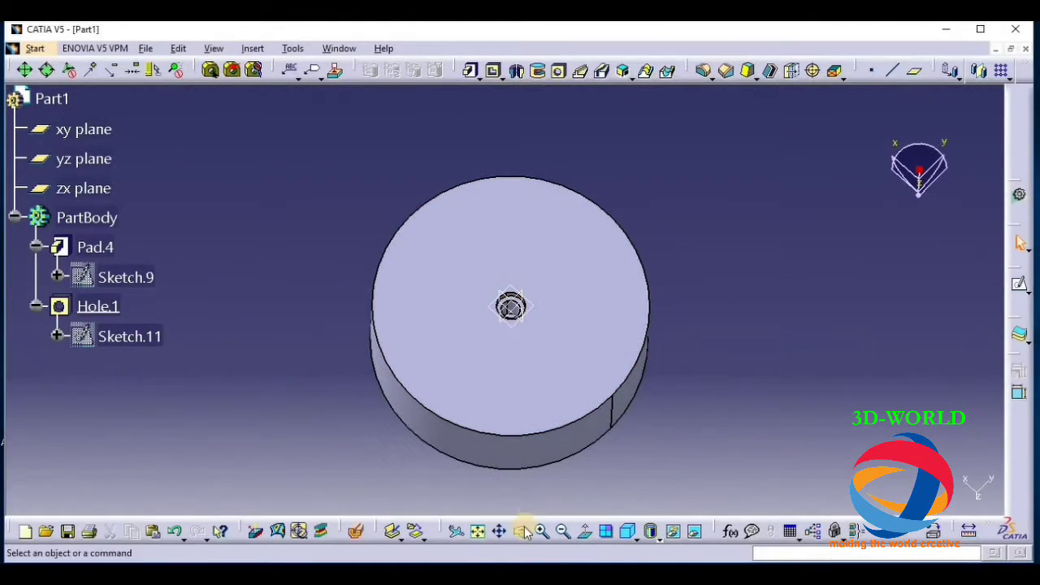
left_click(525, 531)
left_click_drag(509, 407, 651, 341)
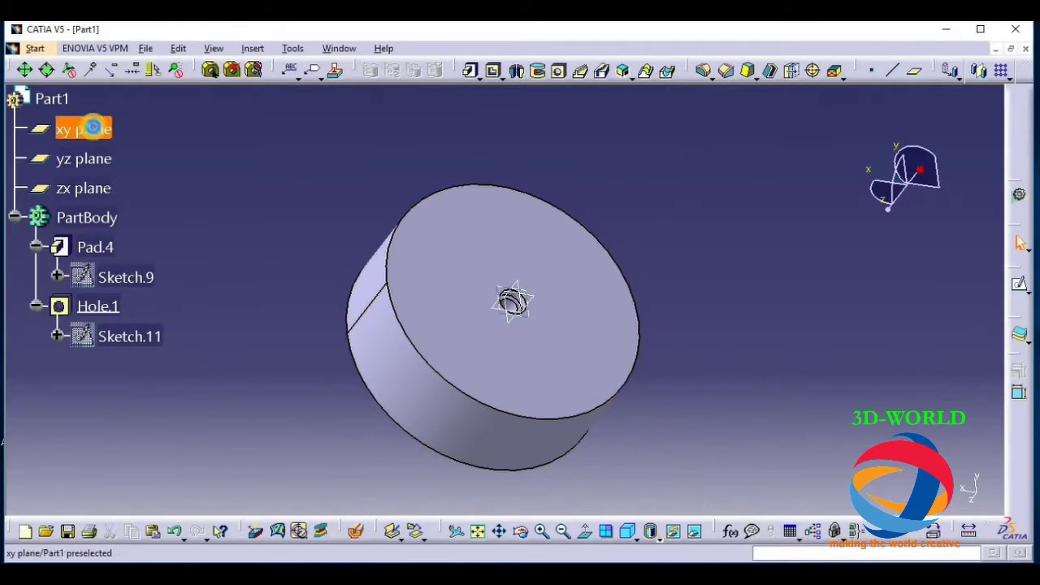
Step: Hide the xy, yz and zx planes to leave the counterbored hole unobstructed
right_click(93, 127)
left_click(145, 172)
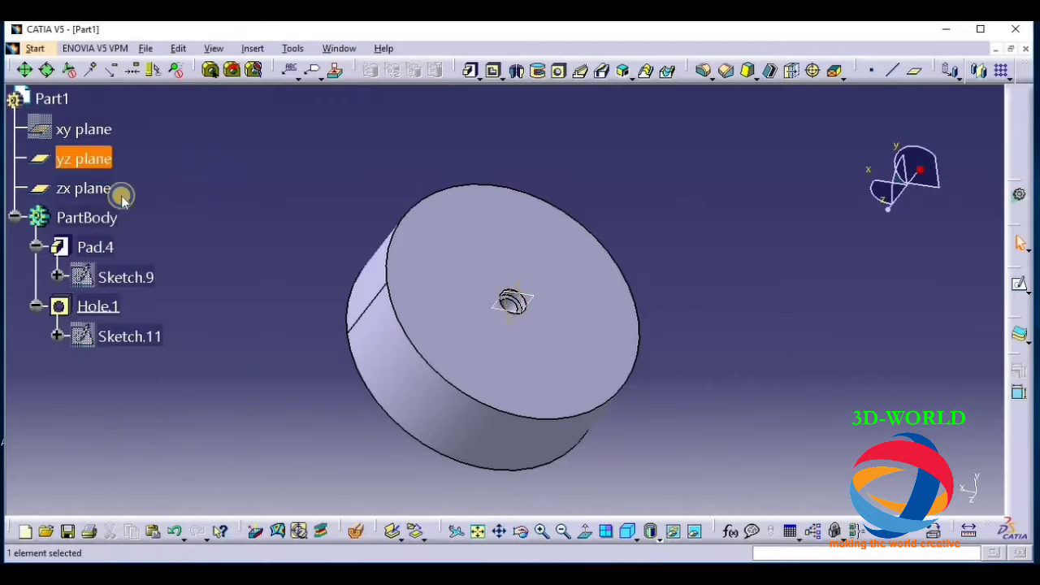
right_click(91, 159)
left_click(130, 207)
right_click(92, 187)
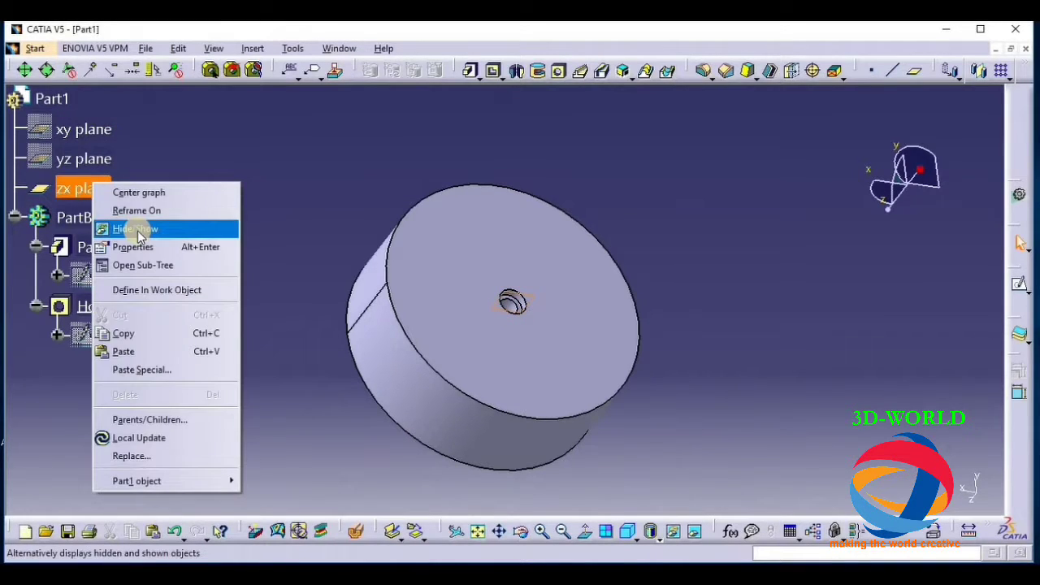
left_click(136, 231)
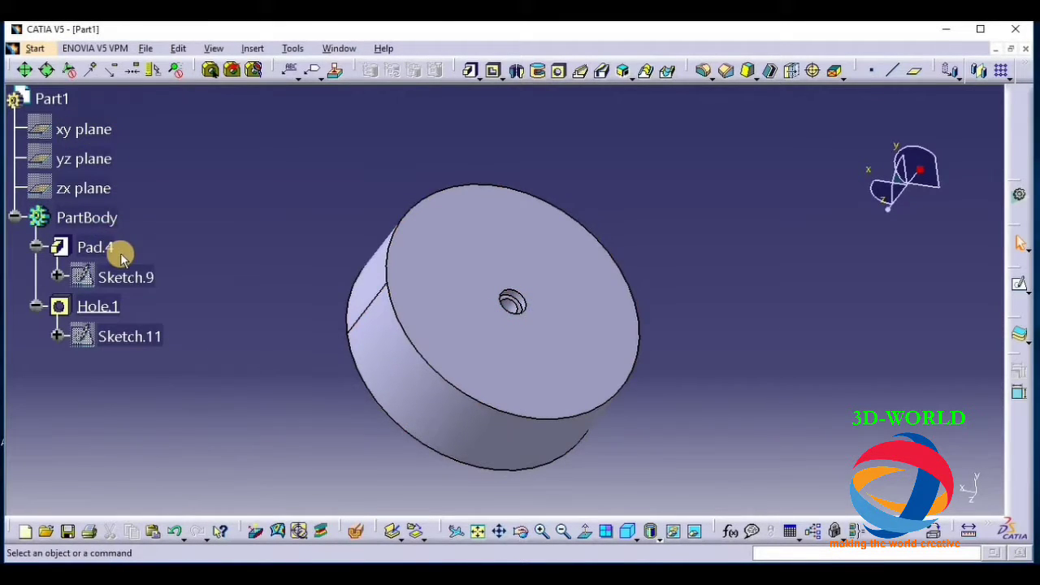
Step: Show the xy plane and hide it again
right_click(61, 133)
left_click(91, 182)
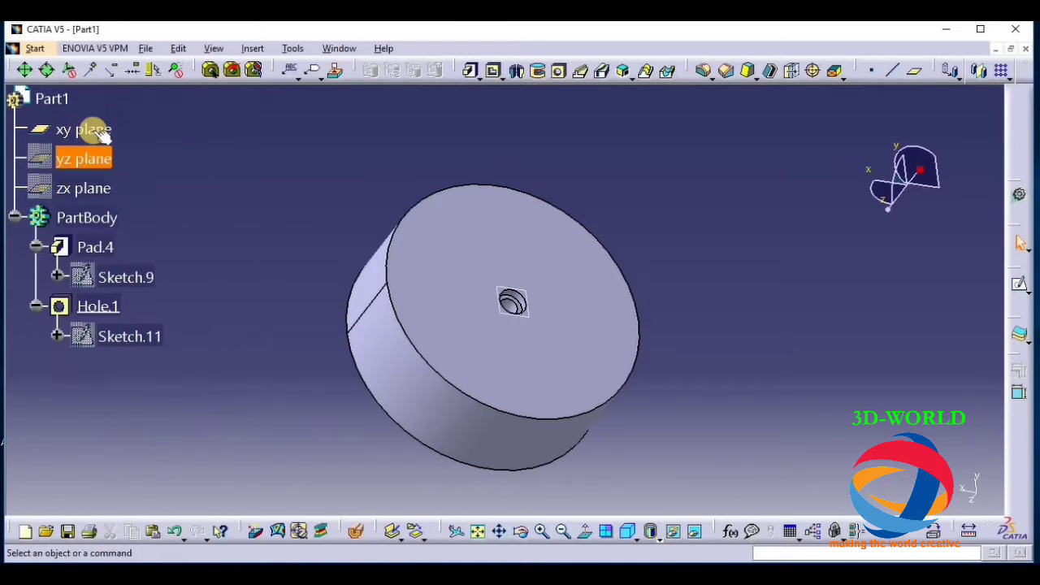
right_click(96, 131)
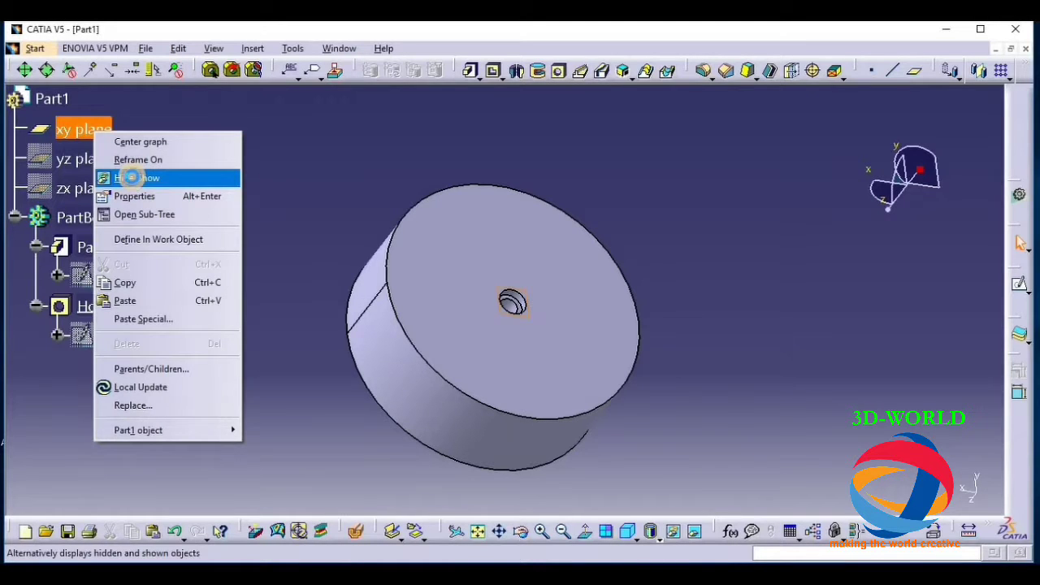
left_click(130, 177)
Step: Try hiding the counterbored hole feature, restore its visibility and inspect the disc
left_click(523, 531)
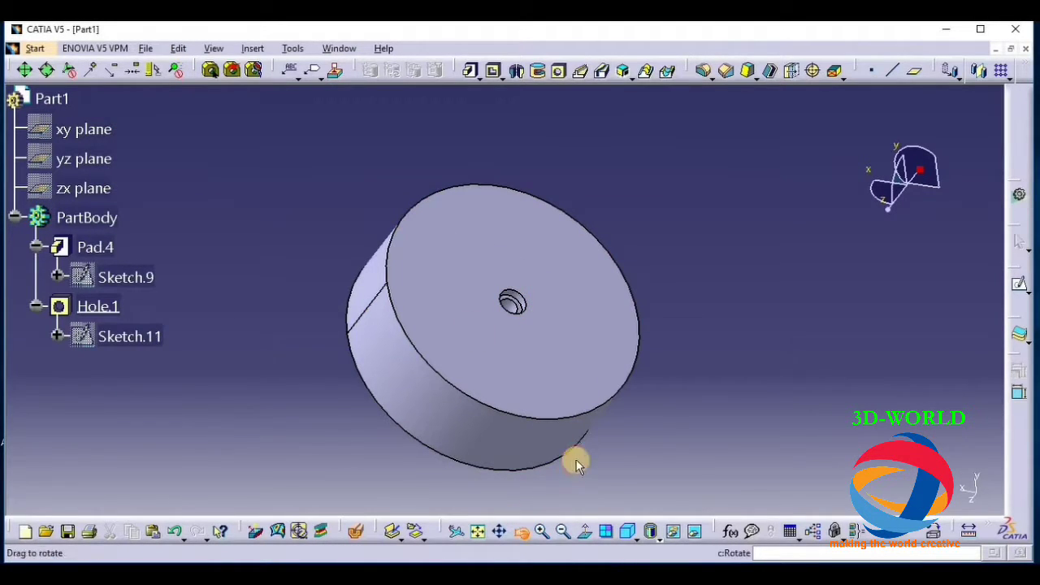
left_click_drag(575, 465, 643, 391)
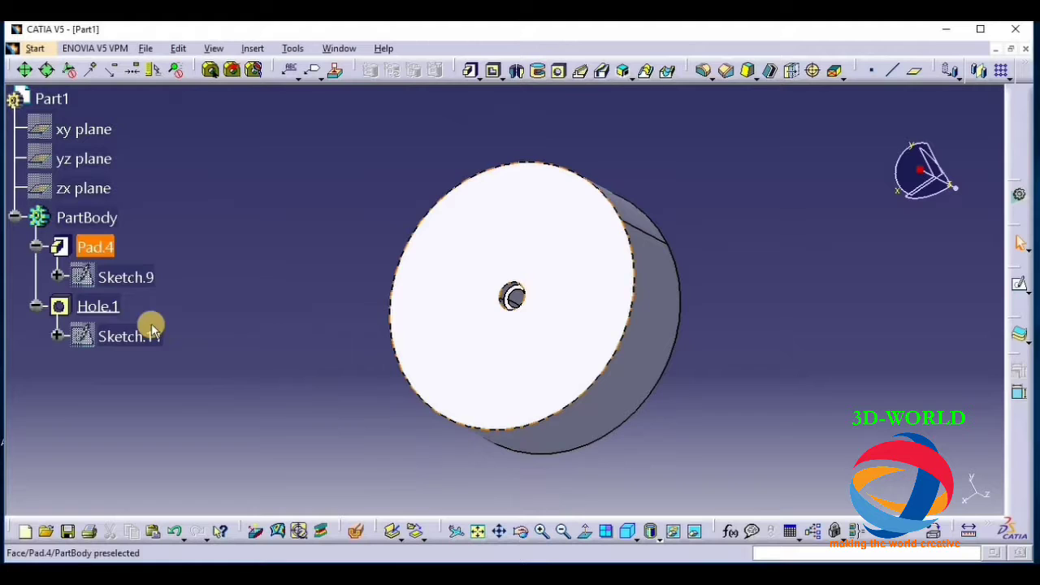
right_click(99, 313)
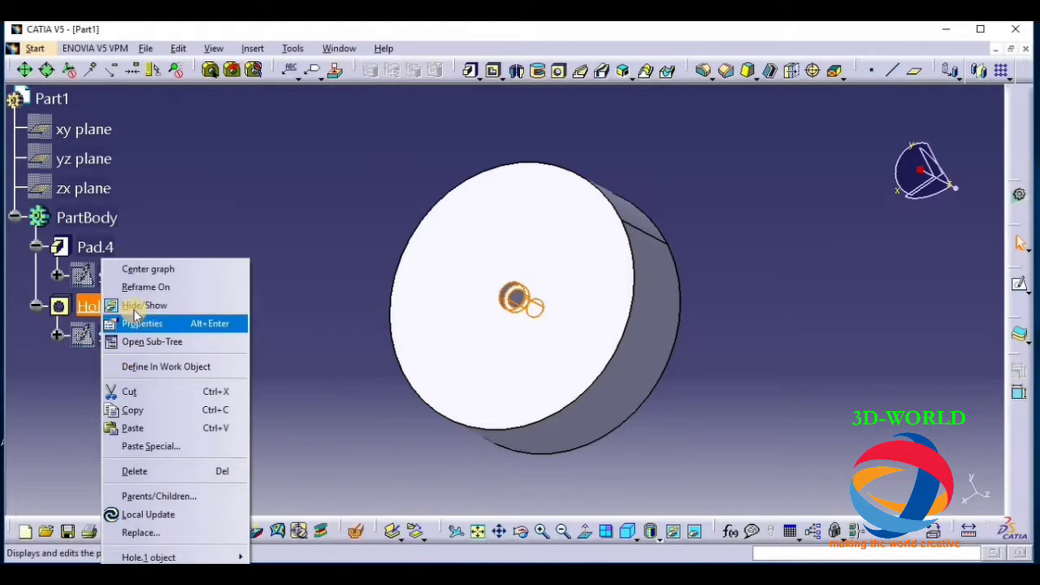
left_click(130, 305)
right_click(122, 313)
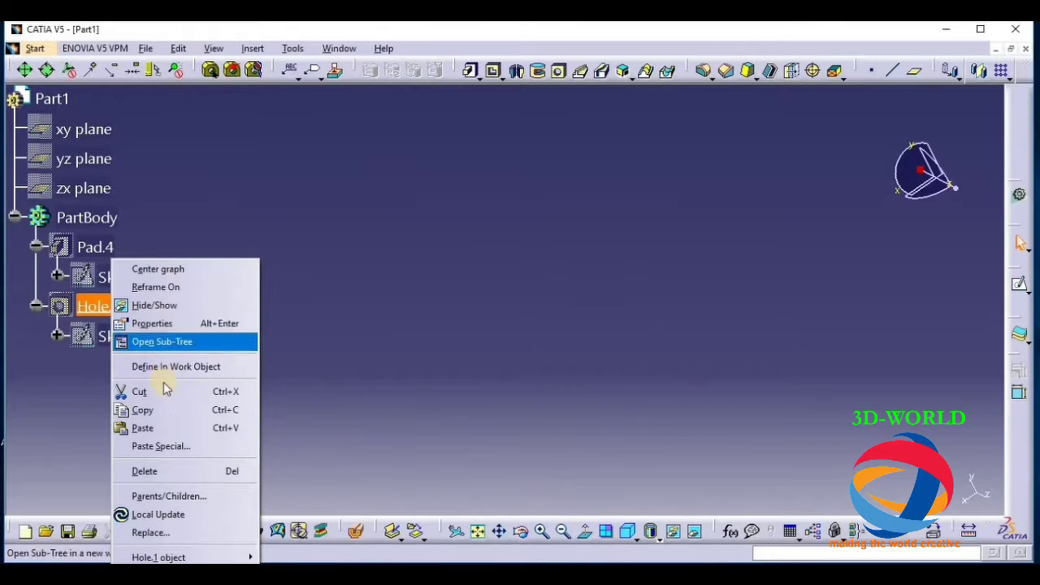
left_click(162, 306)
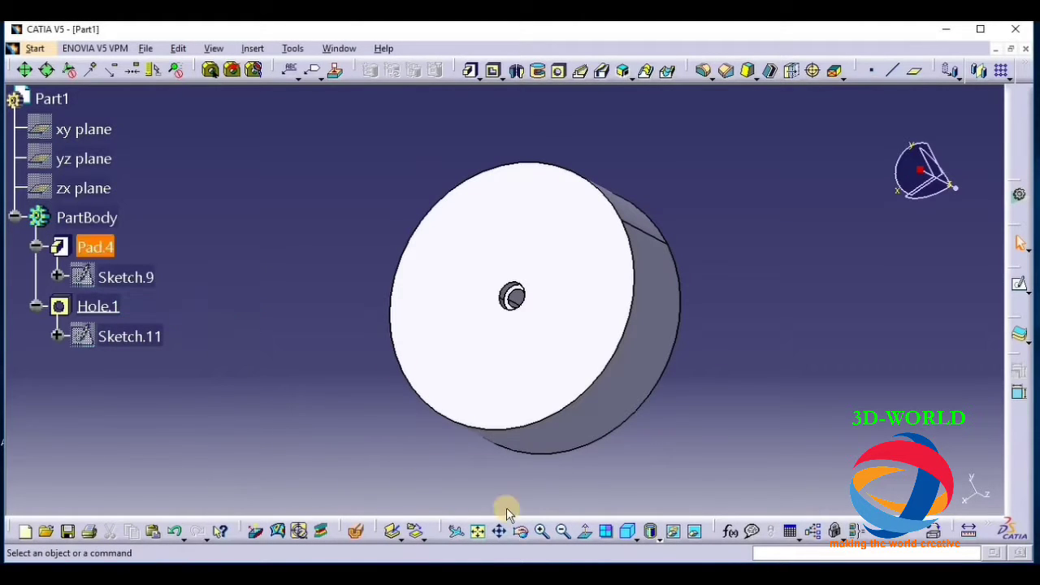
left_click(521, 531)
left_click_drag(487, 453, 418, 385)
left_click(418, 386)
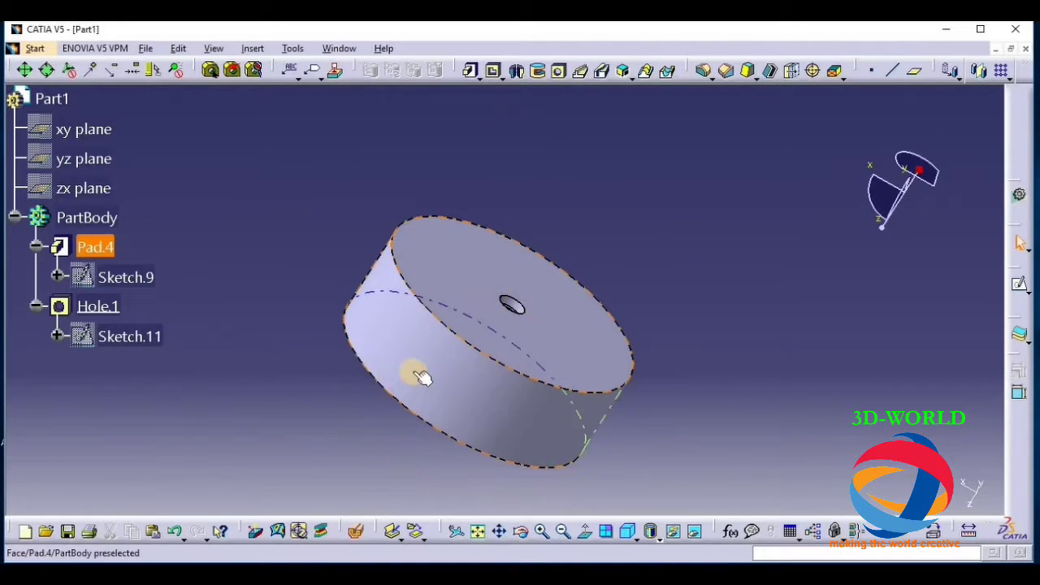
Step: Undo the visibility changes and the creation of the counterbored hole
key("ctrl+z")
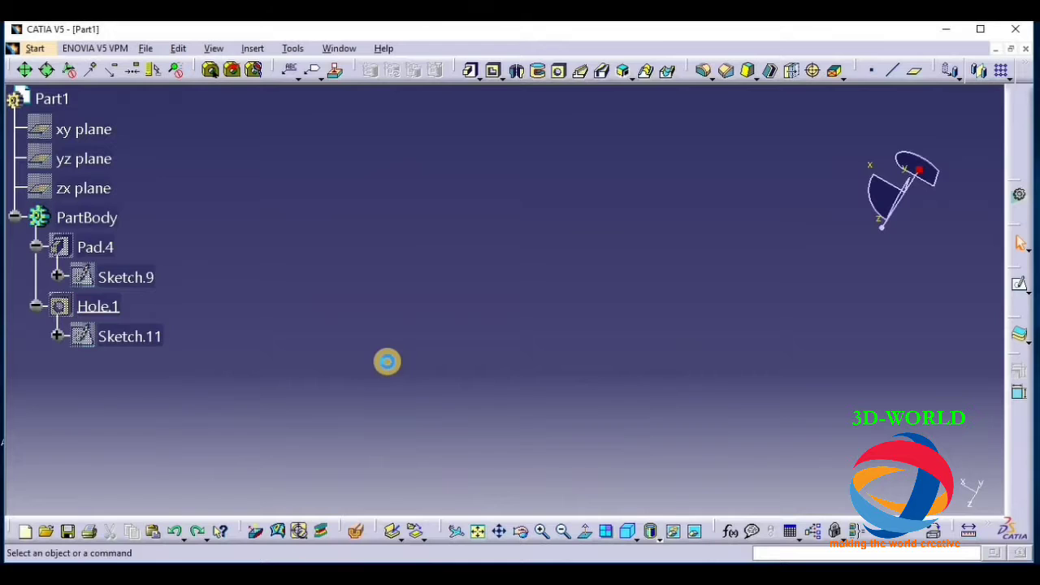
left_click(390, 366)
left_click(392, 363)
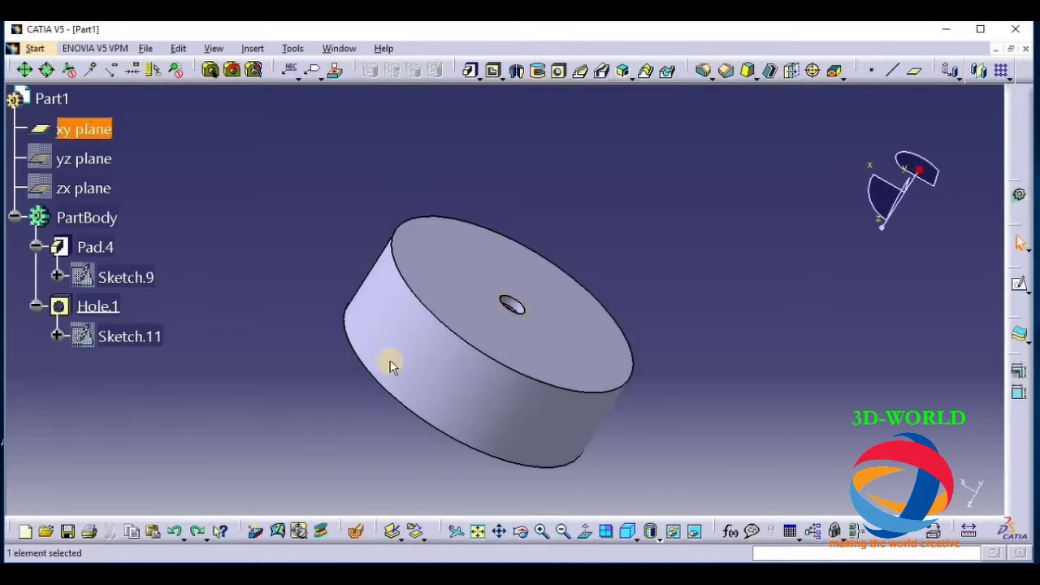
left_click(390, 360)
left_click(390, 360)
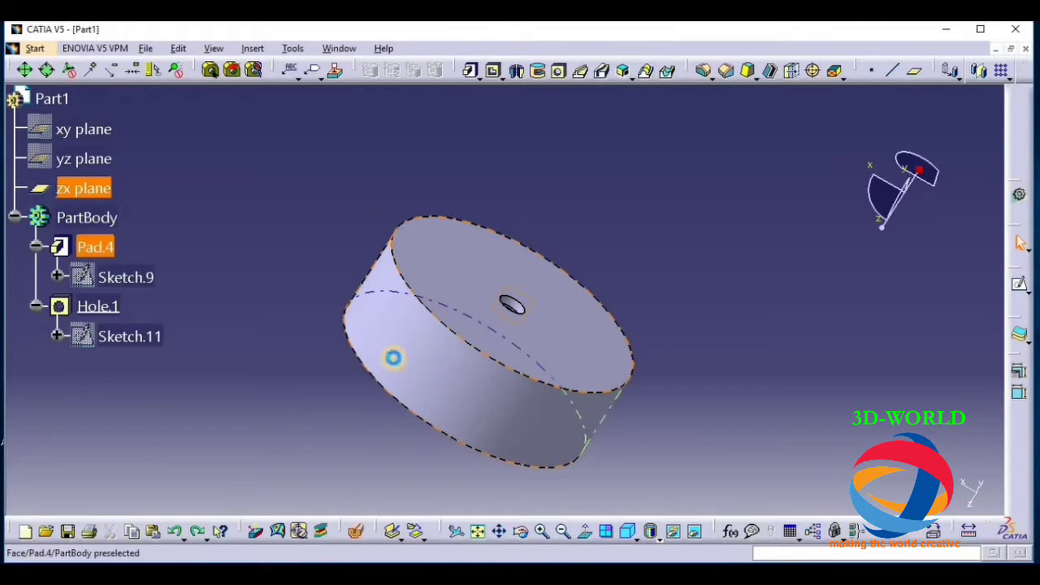
left_click(394, 358)
left_click(393, 358)
left_click(395, 357)
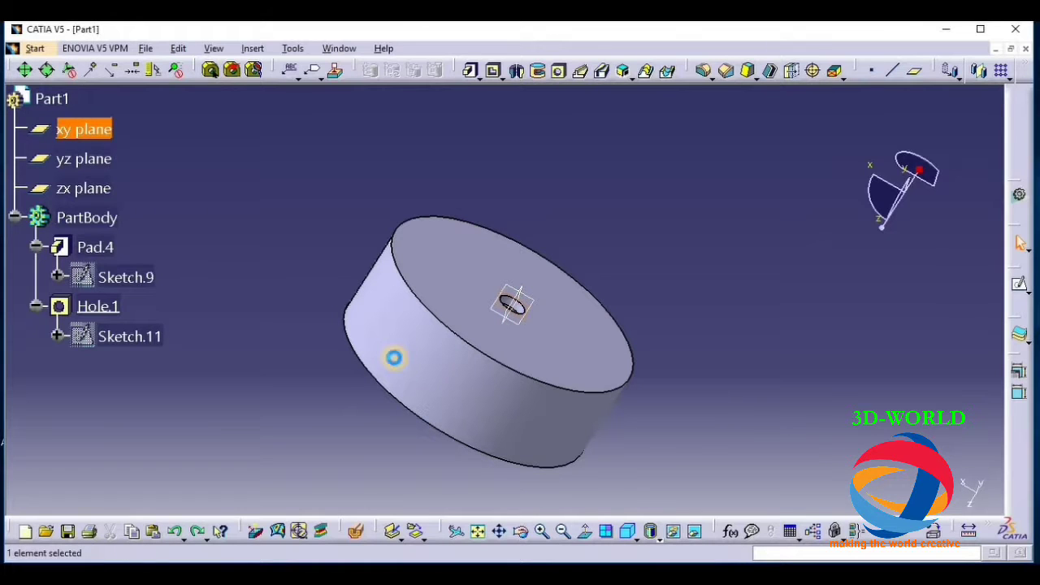
left_click(399, 360)
left_click(401, 363)
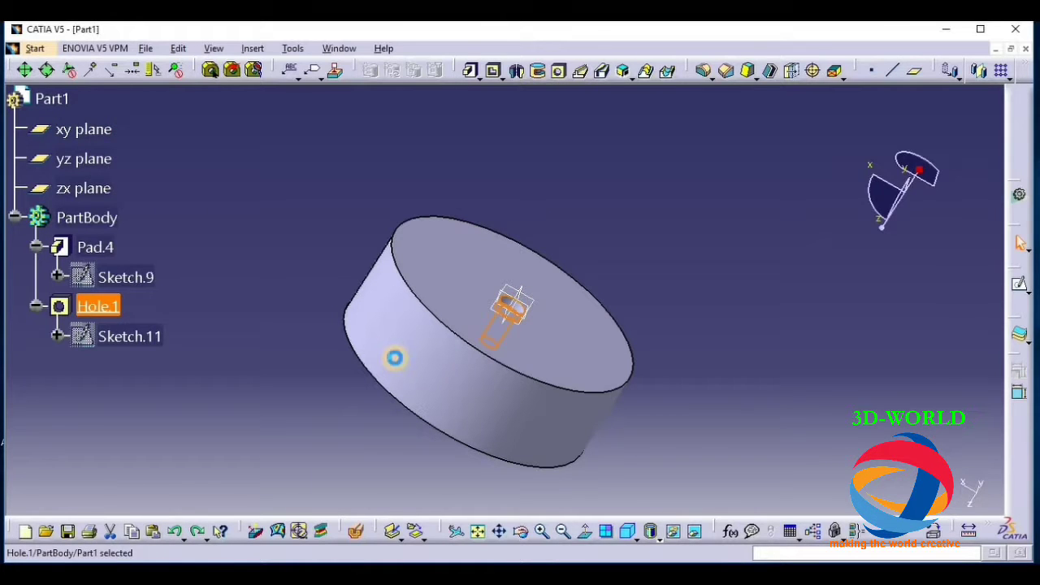
key("ctrl+z")
left_click(398, 360)
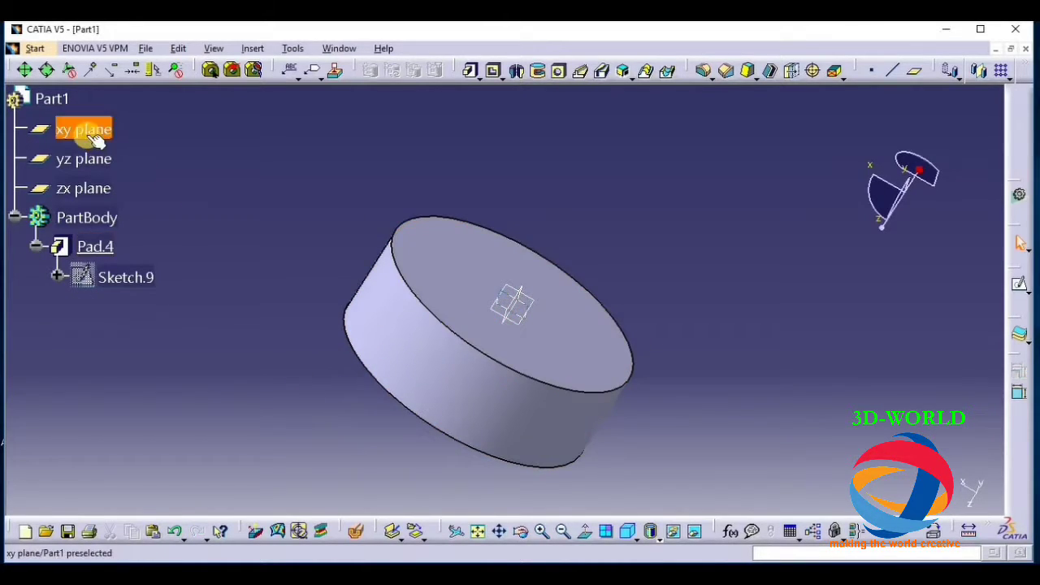
Step: Hide the xy, yz and zx planes on the plain disc
right_click(95, 138)
left_click(128, 182)
right_click(81, 157)
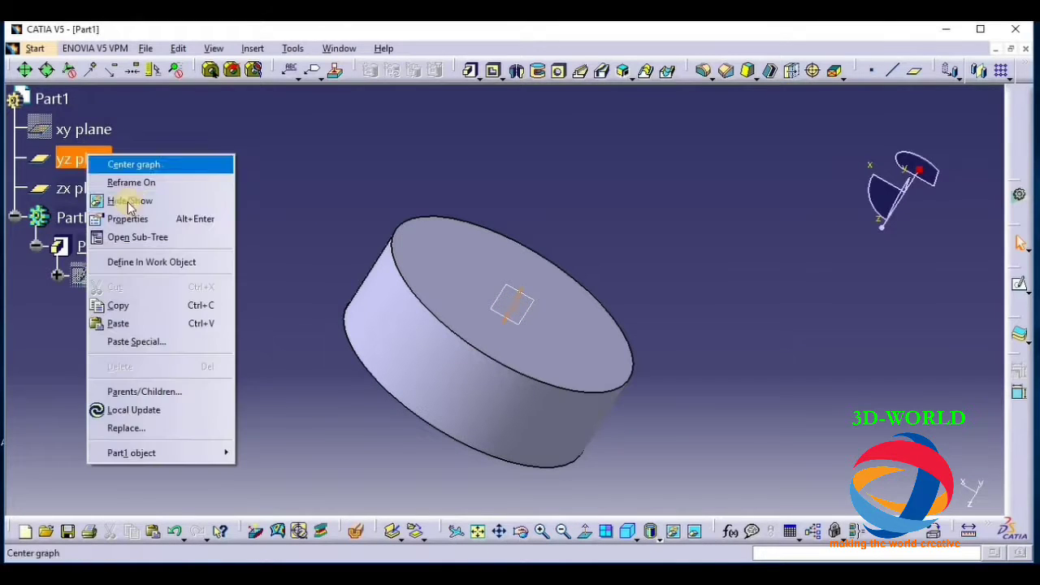
left_click(128, 201)
right_click(91, 187)
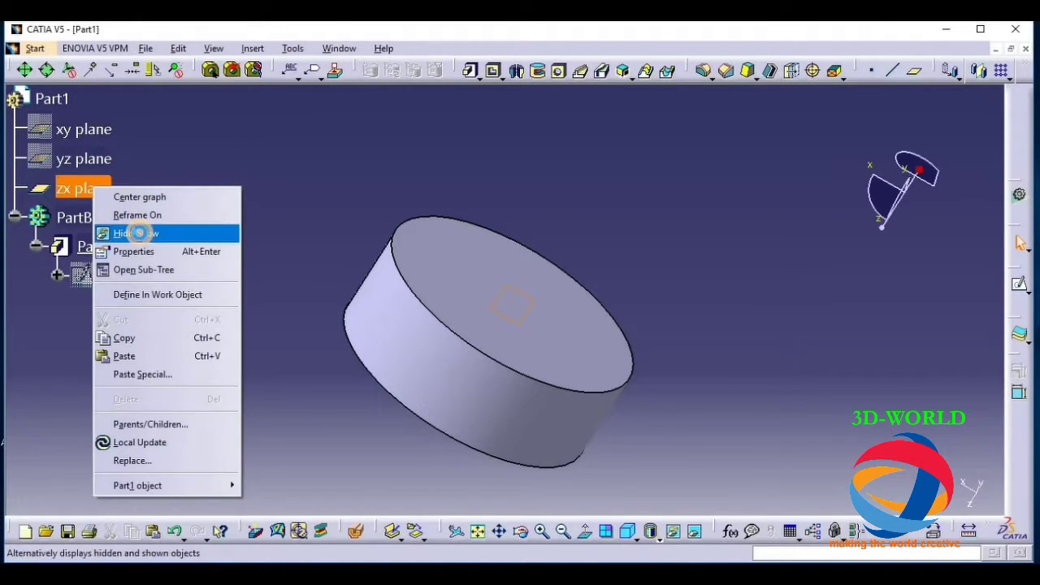
left_click(139, 233)
Step: Start a hole at the centre of the disc's flat face and set its type to Countersunk
left_click(559, 74)
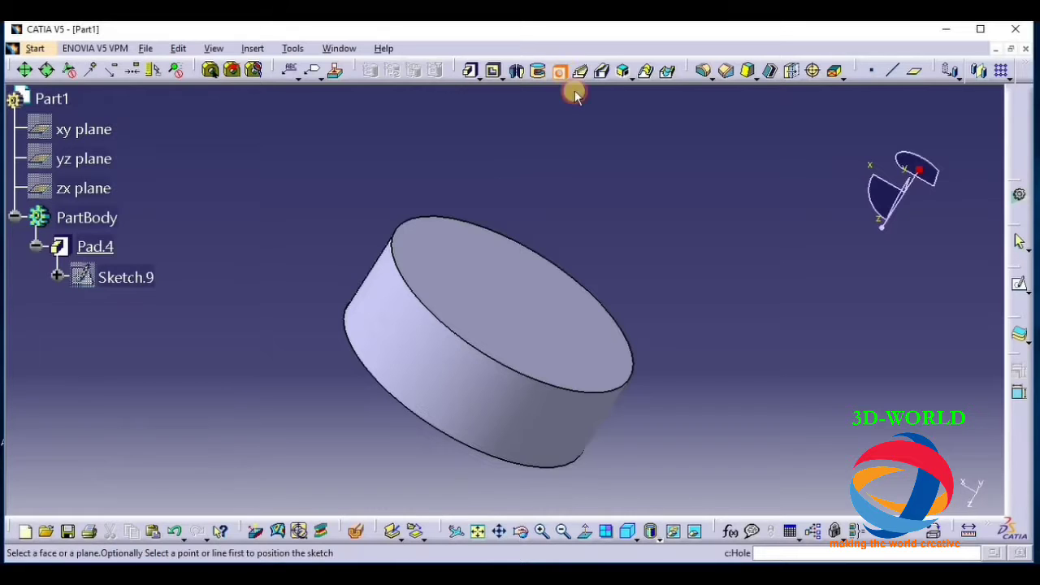
left_click(517, 309)
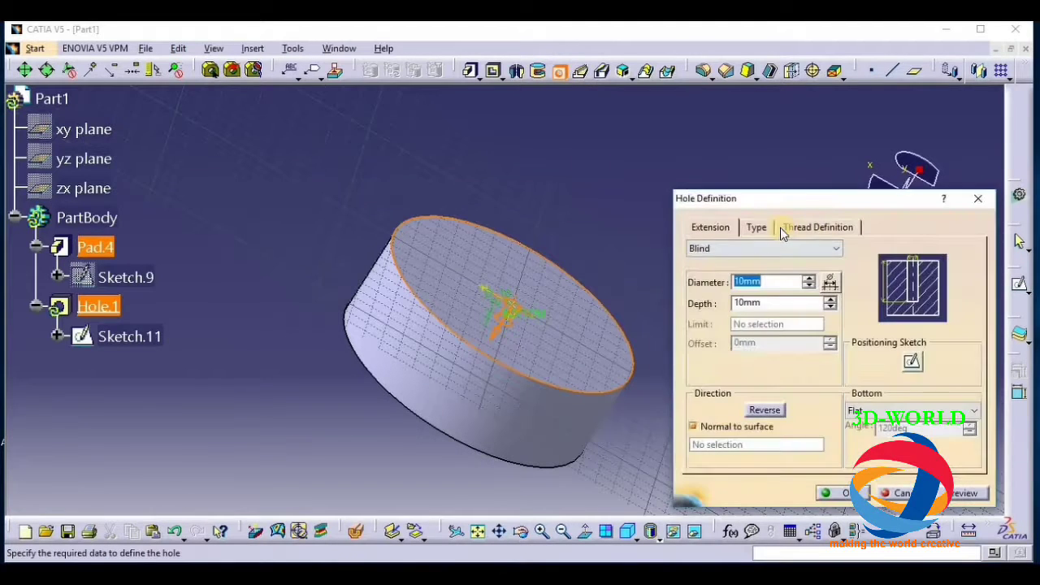
left_click(760, 226)
left_click(770, 248)
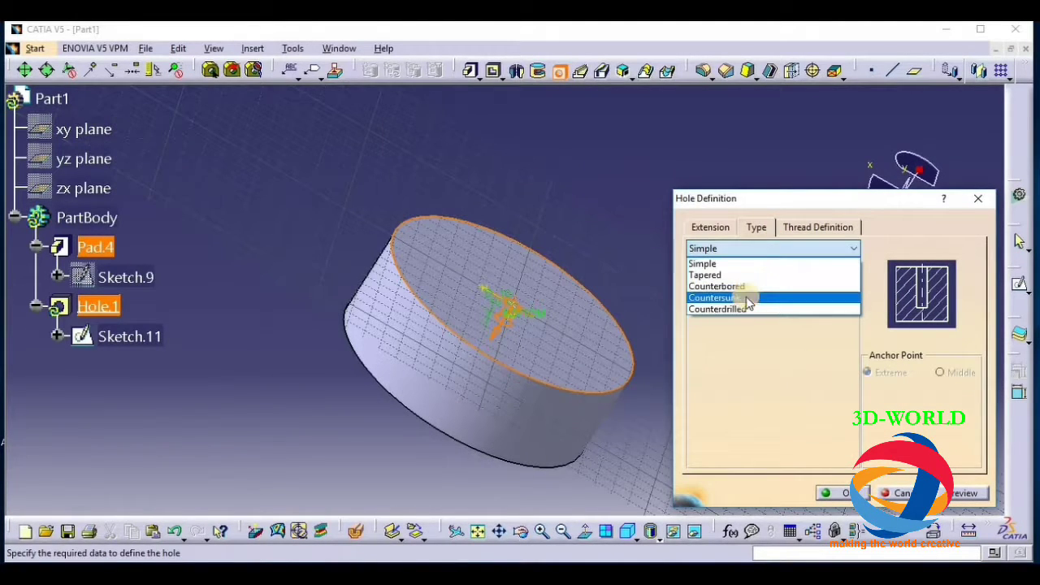
left_click(745, 298)
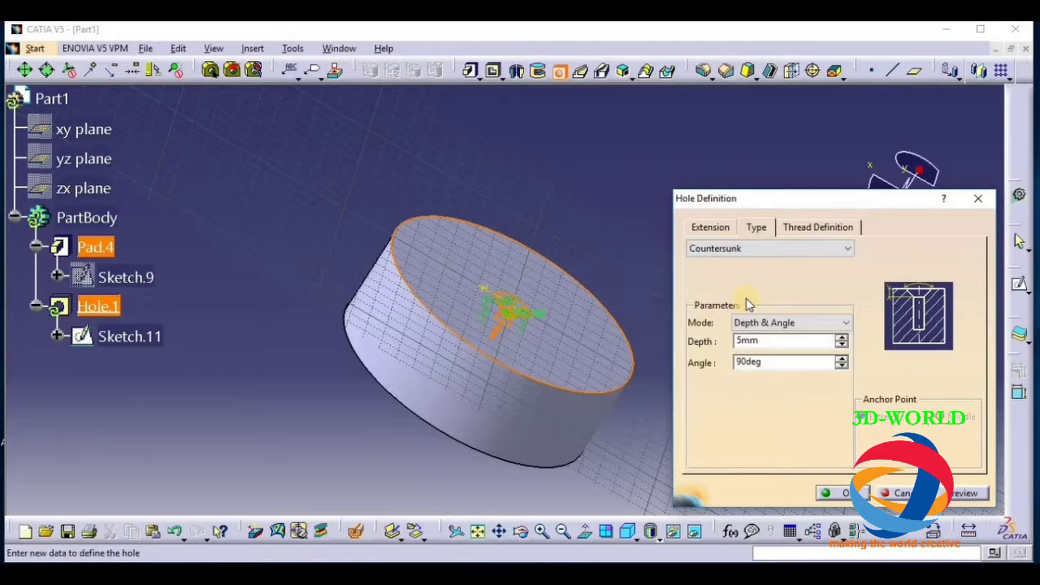
Step: Define the countersink by Depth & Angle, set its angle to 20 degrees and check the main hole's dimensions
left_click(788, 324)
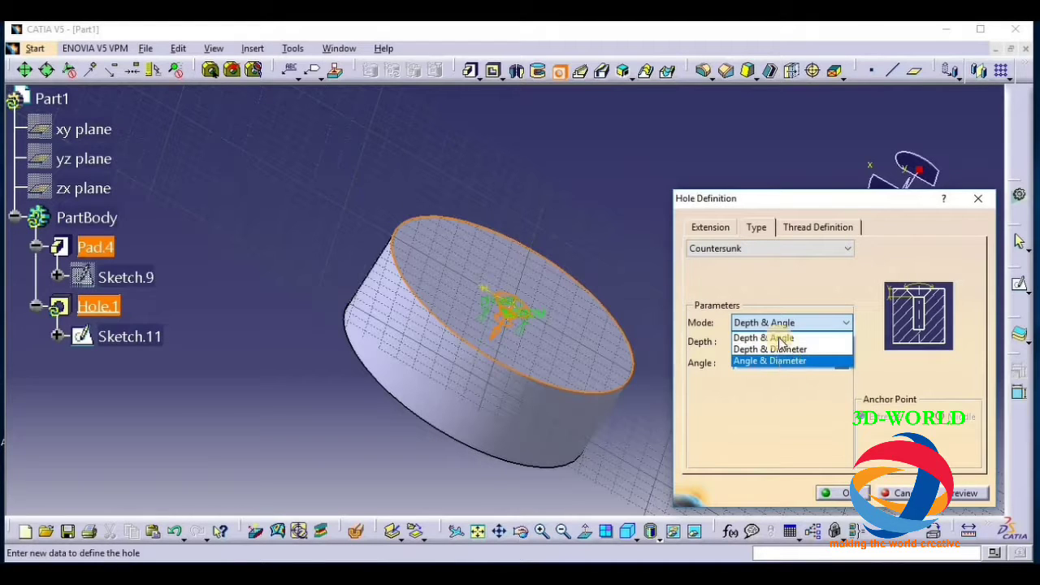
left_click(779, 338)
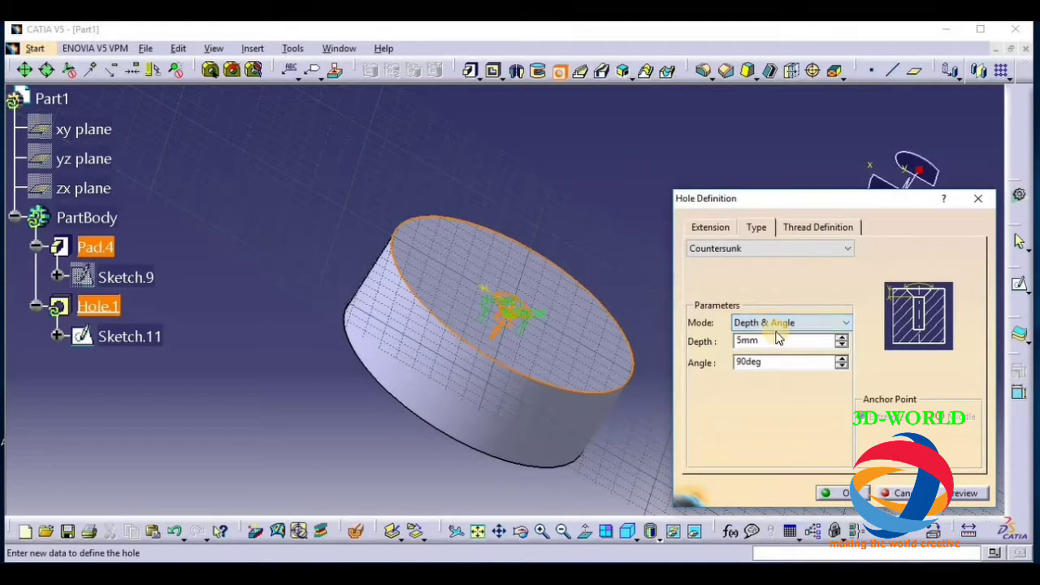
left_click(752, 323)
left_click(782, 338)
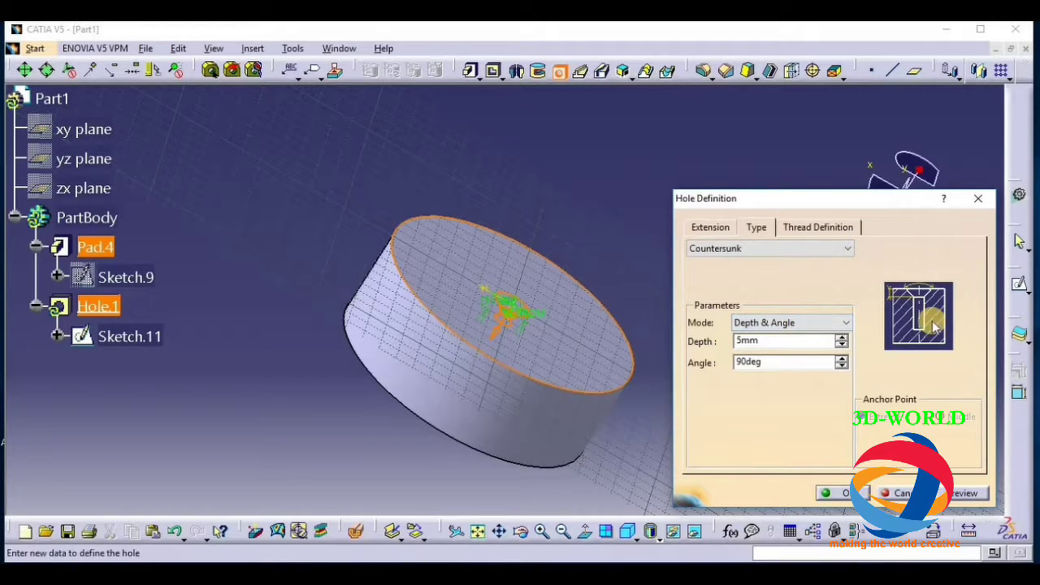
left_click(655, 360)
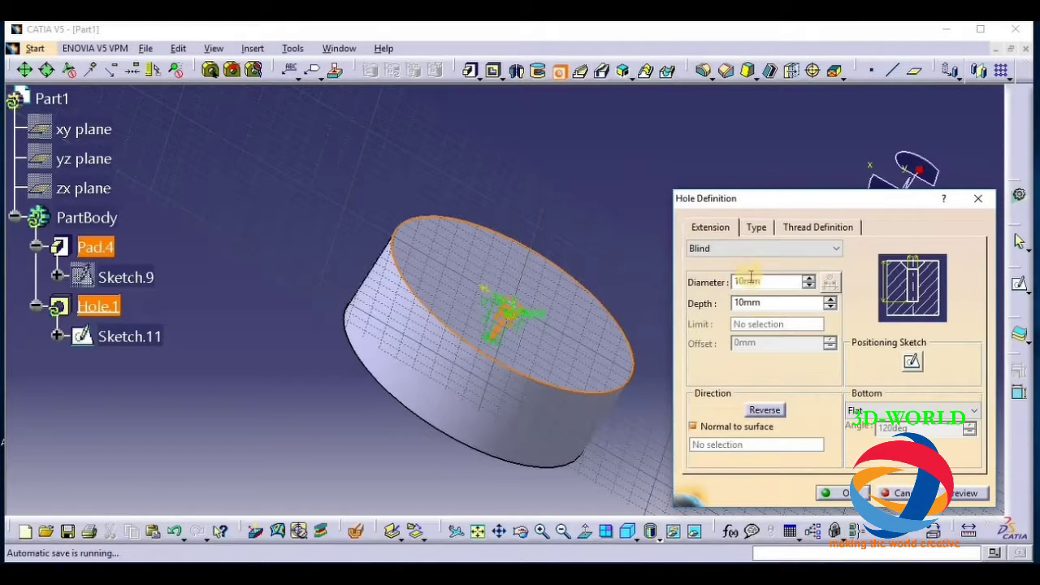
left_click(754, 232)
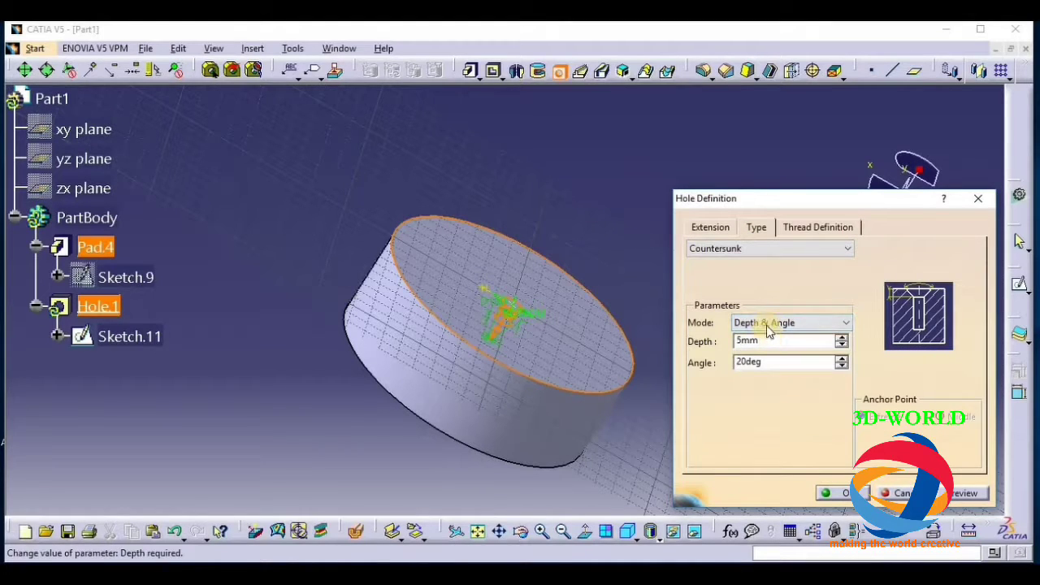
Step: Switch the countersink definition mode to Depth & Diameter and compare its diameter with the main hole's
left_click(764, 323)
left_click(771, 350)
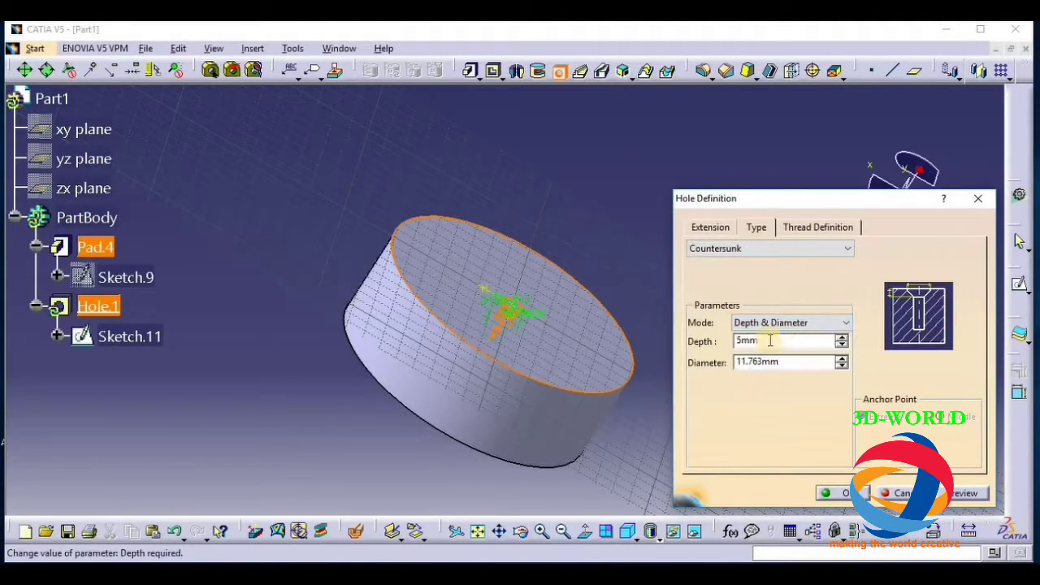
left_click(784, 362)
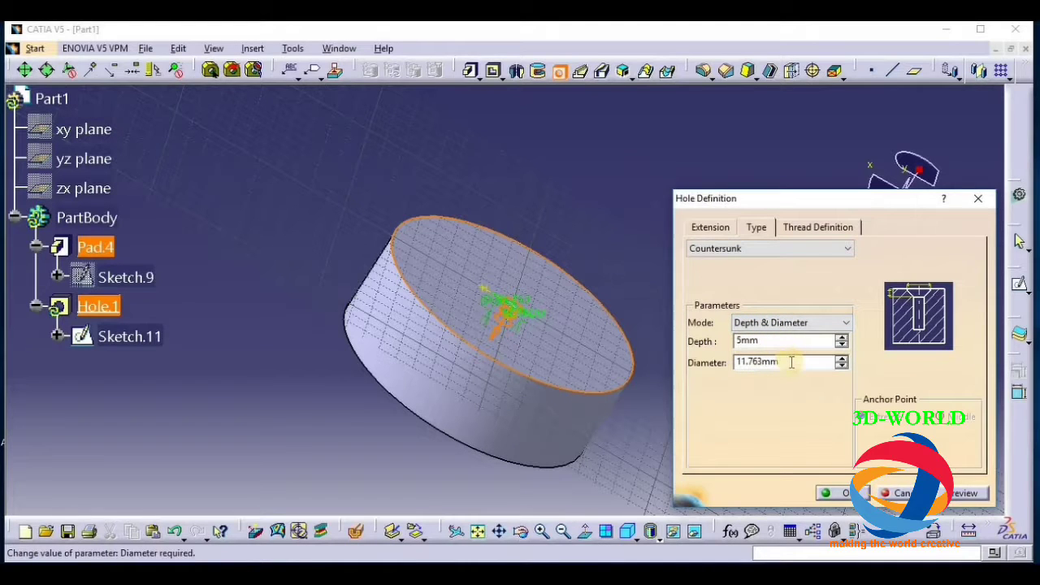
left_click(712, 230)
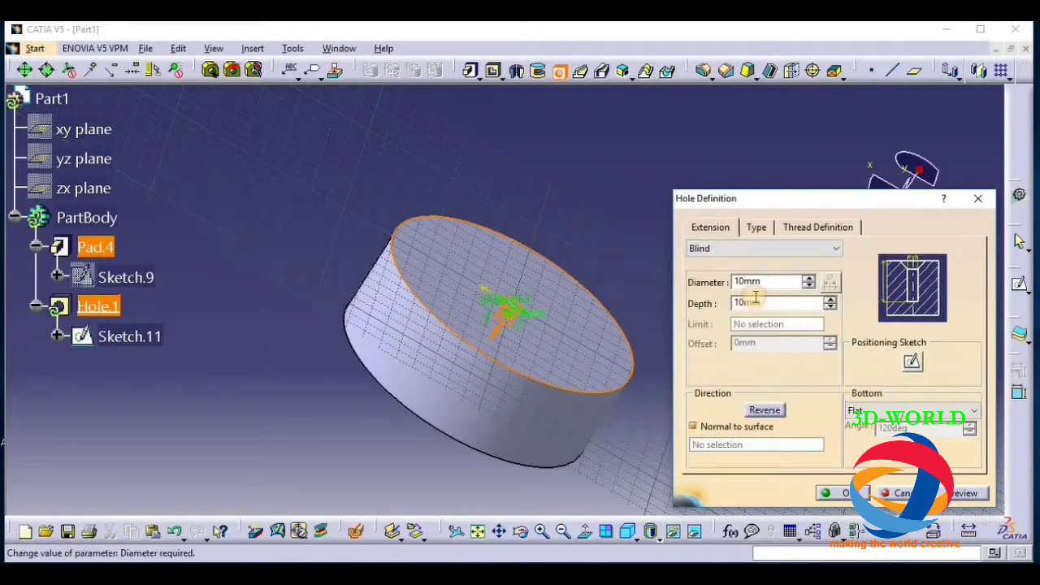
Step: Recheck the countersink and main hole dimensions, switch the countersink mode back to Depth & Angle and create the blind hole
left_click(756, 230)
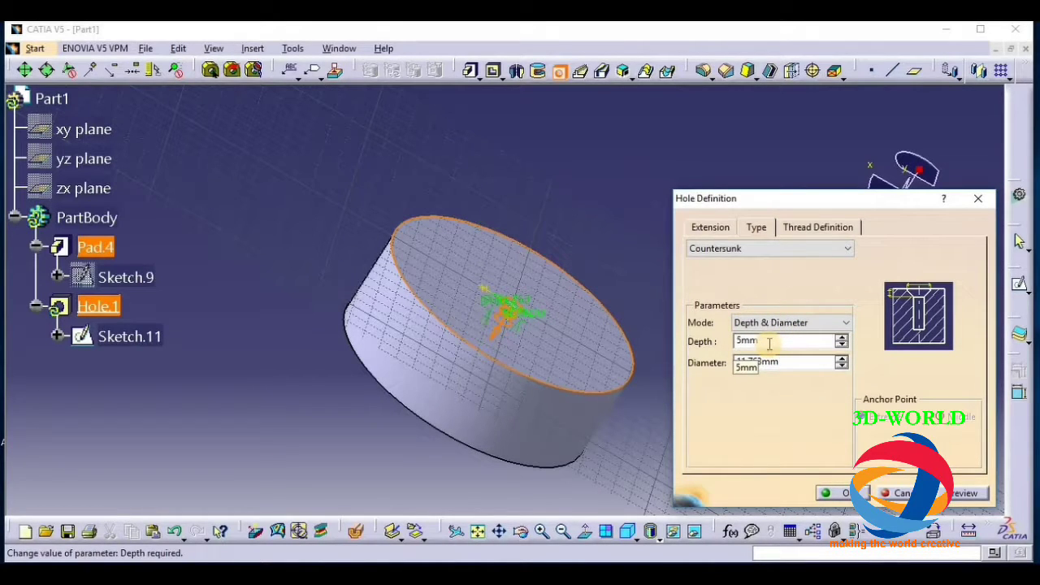
left_click(710, 226)
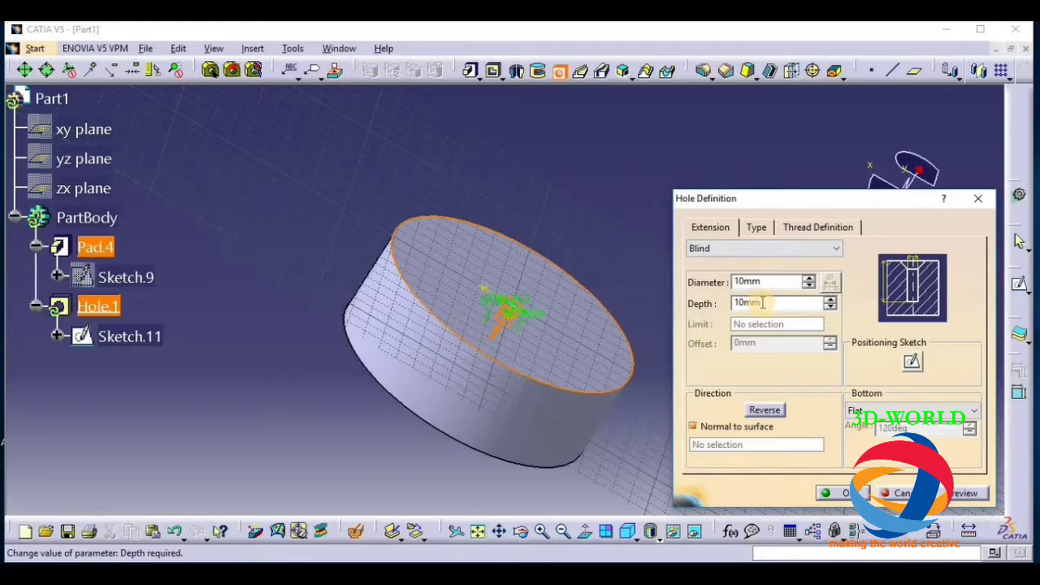
left_click(757, 226)
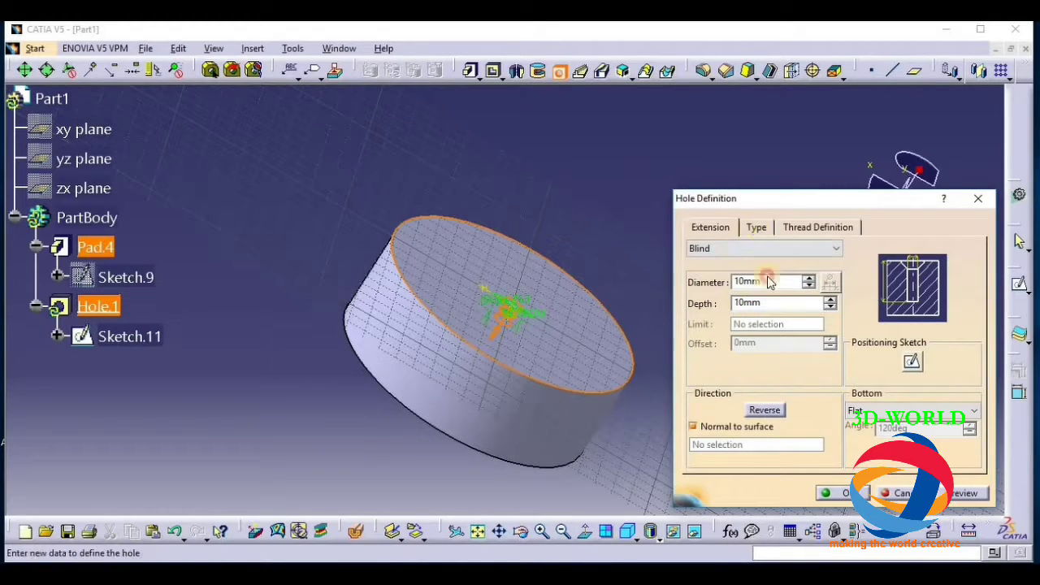
left_click(781, 327)
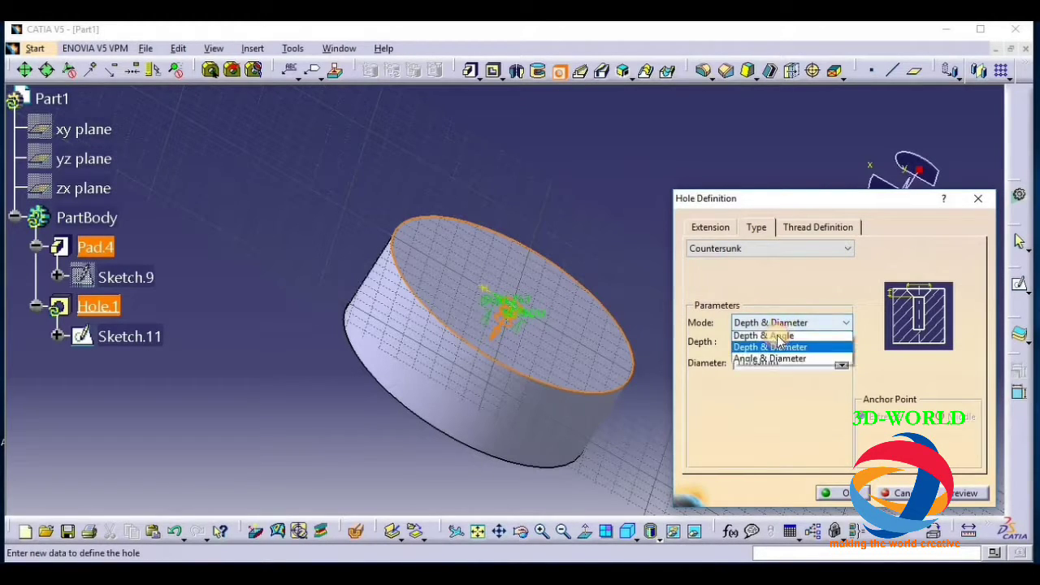
left_click(778, 336)
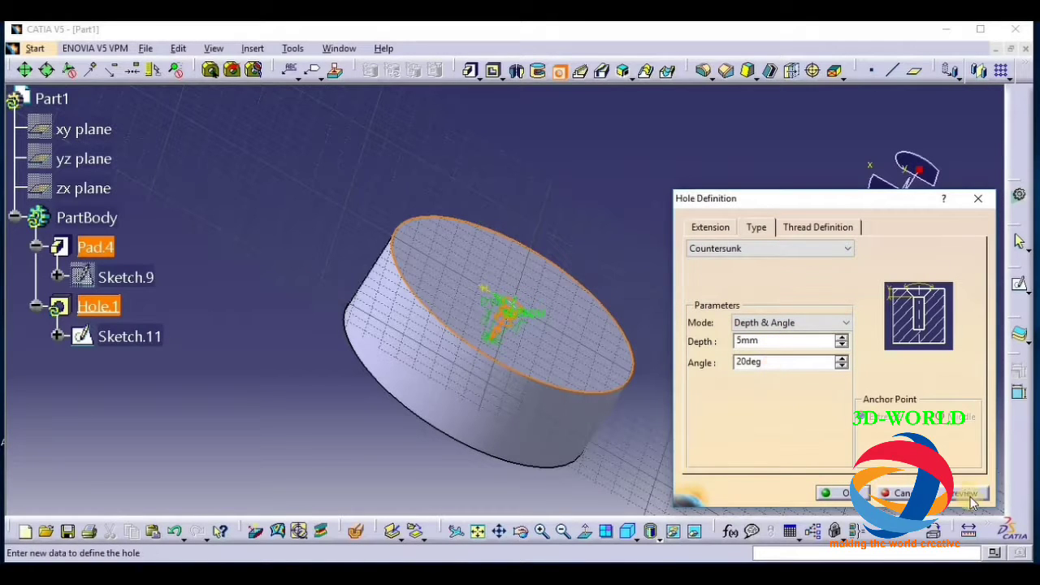
left_click(701, 229)
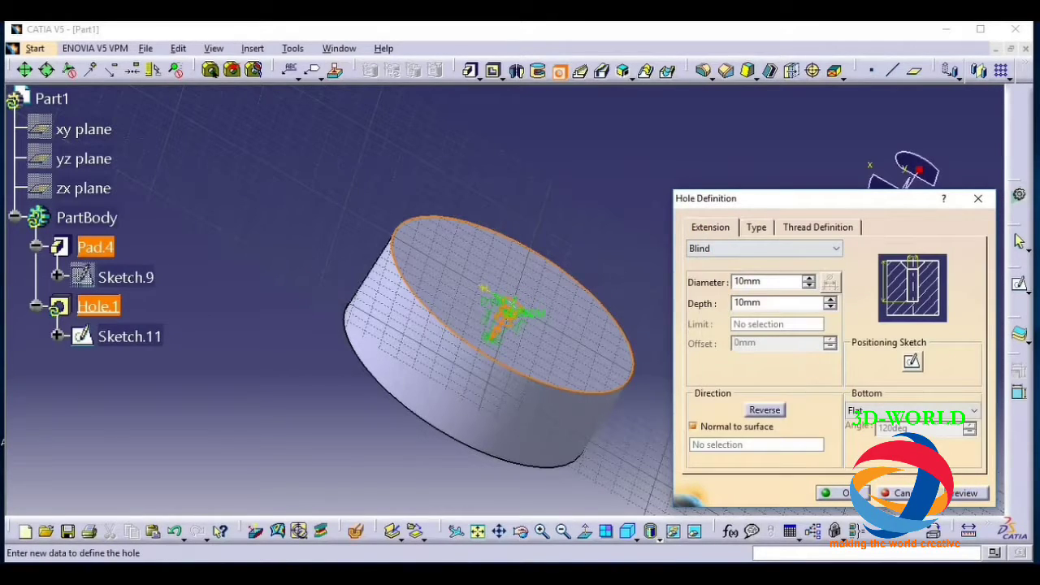
left_click(836, 494)
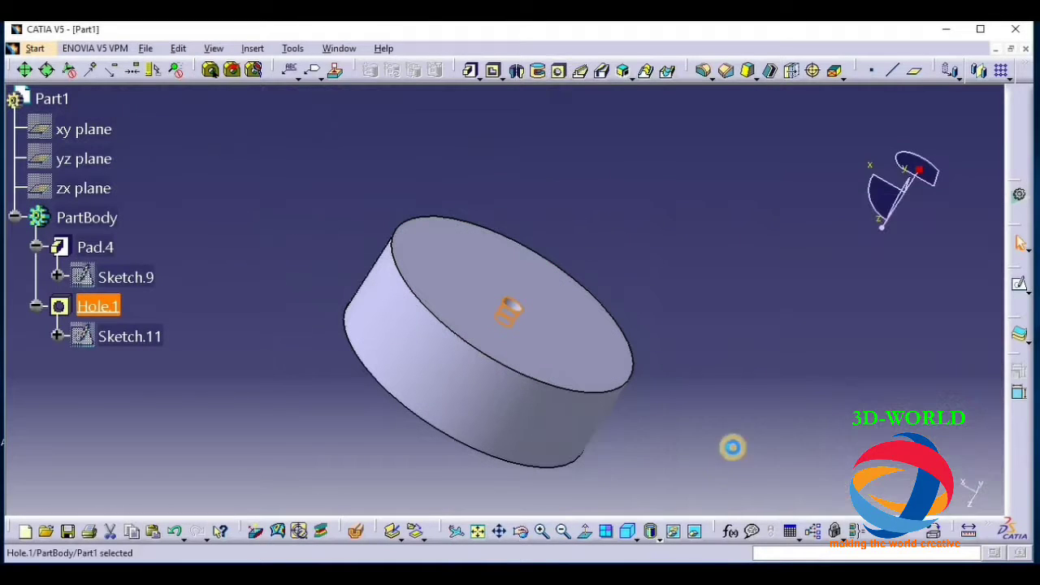